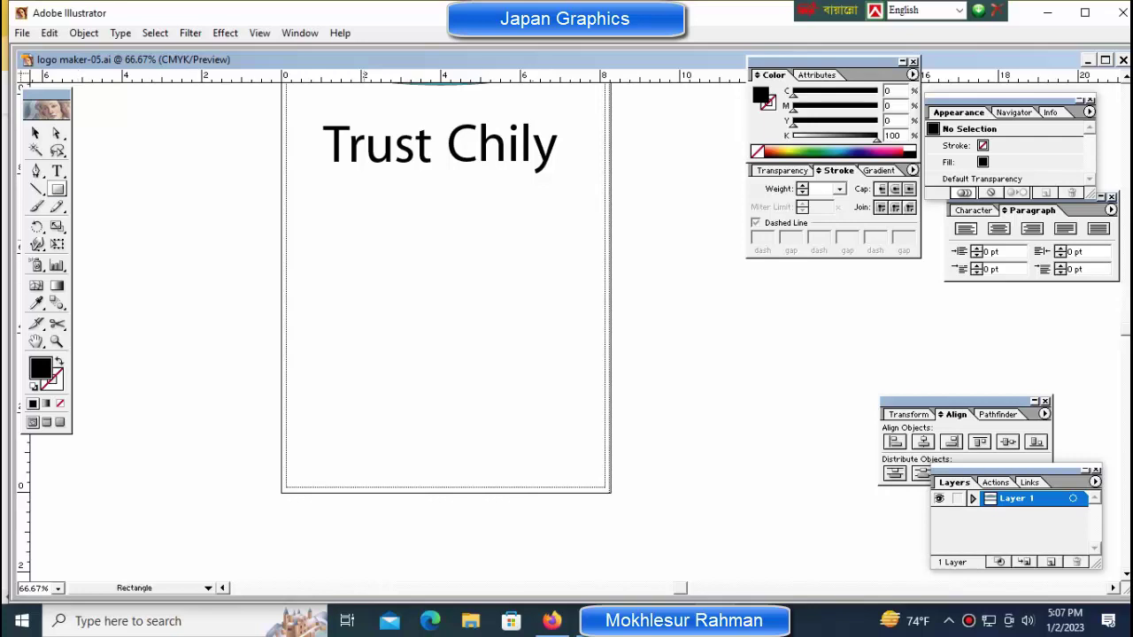
Draw a rounded rectangle below the Trust Chily title.
left_click(57, 191)
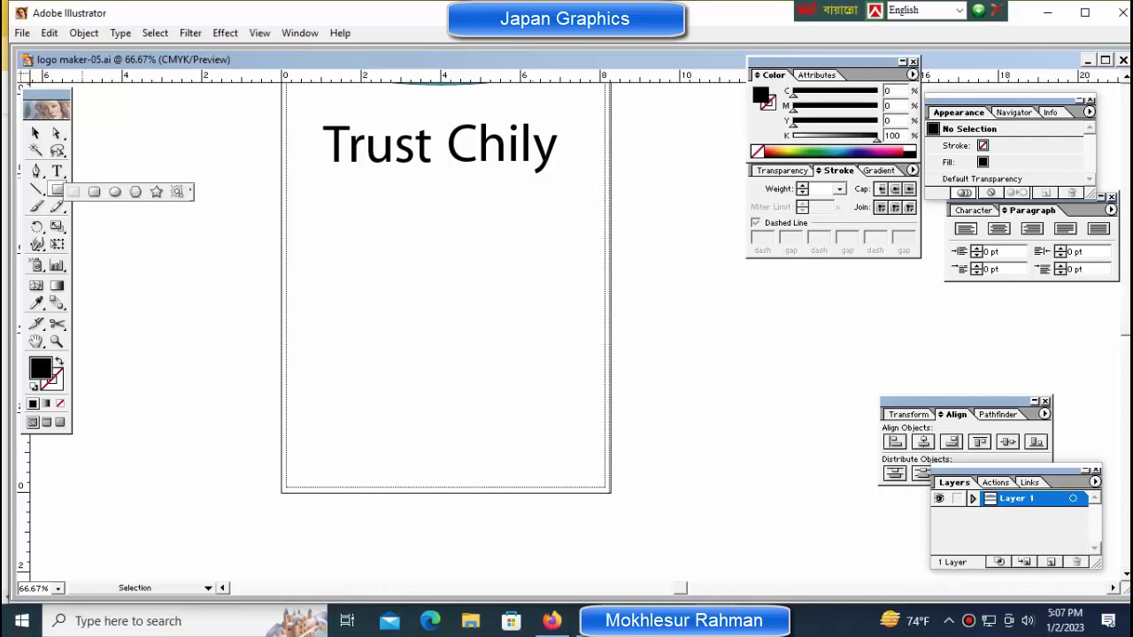
left_click(94, 191)
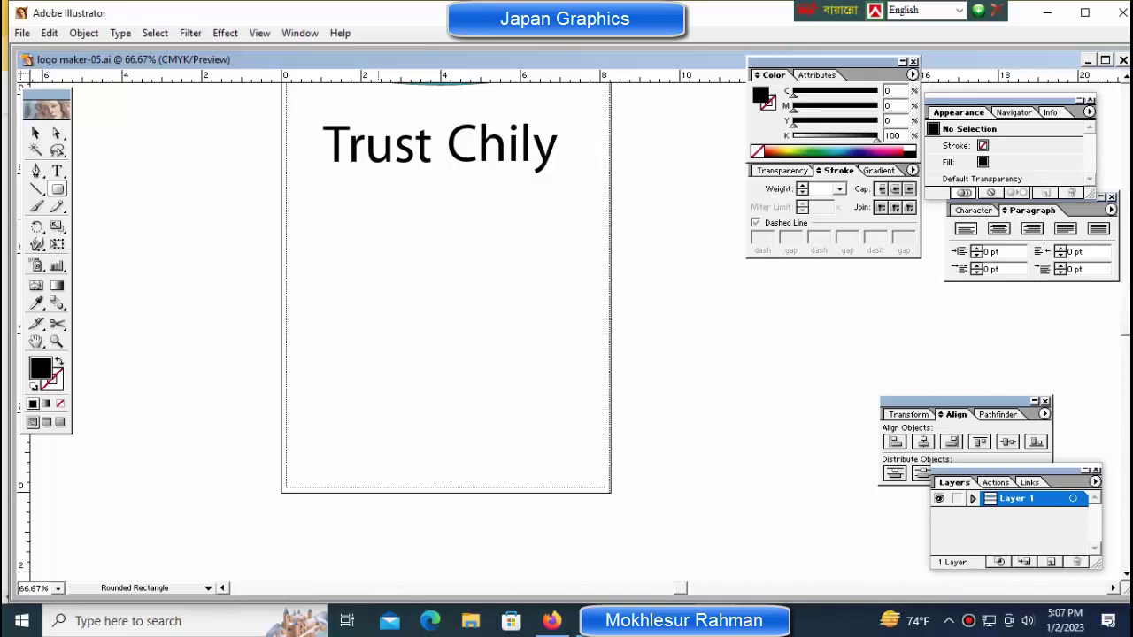
left_click_drag(392, 255, 475, 347)
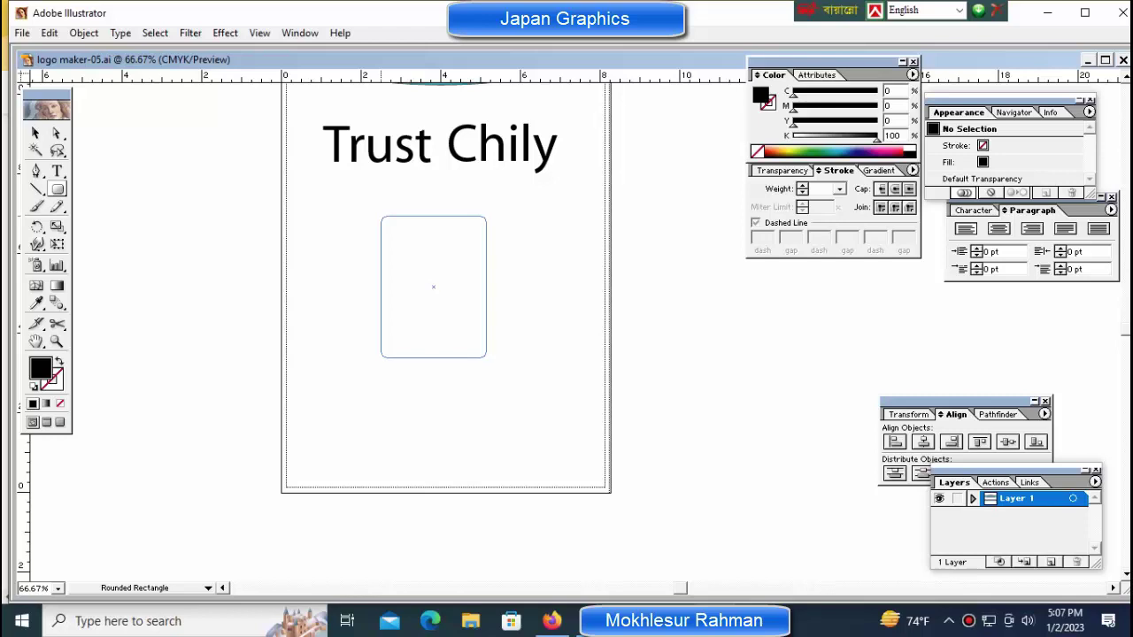
left_click_drag(474, 347, 486, 358)
key("ctrl+shift+a")
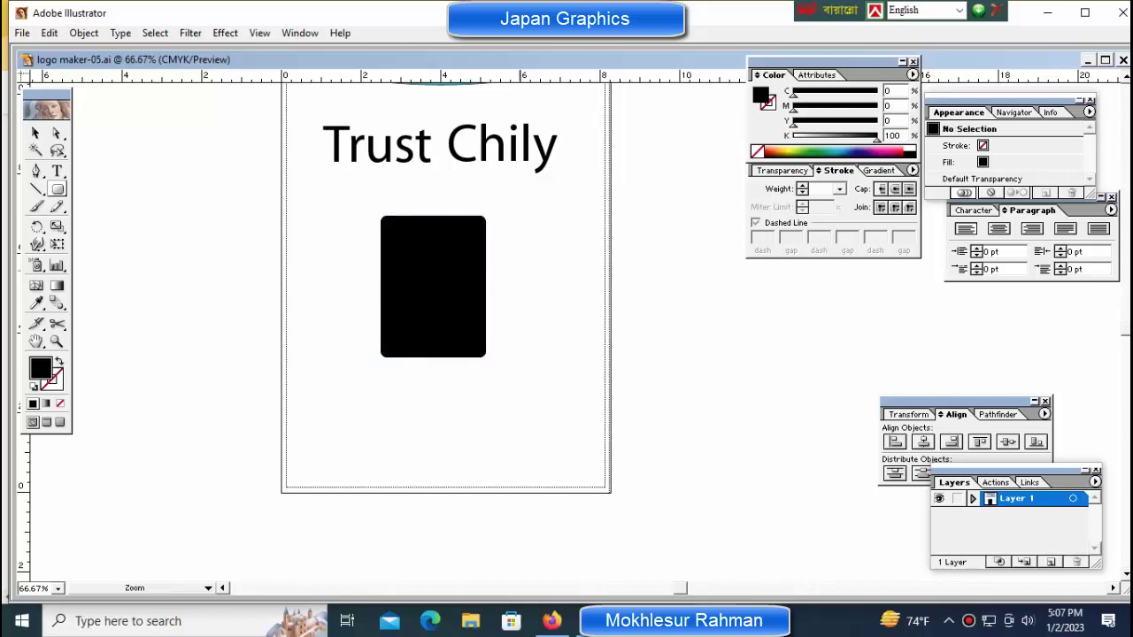
Fill the left rounded rectangle with cyan blue, leaving the right one black.
left_click(417, 151)
mouse_move(443, 354)
left_mouse_down()
mouse_move(382, 274)
mouse_move(602, 275)
left_mouse_up()
left_click(383, 275, "ctrl")
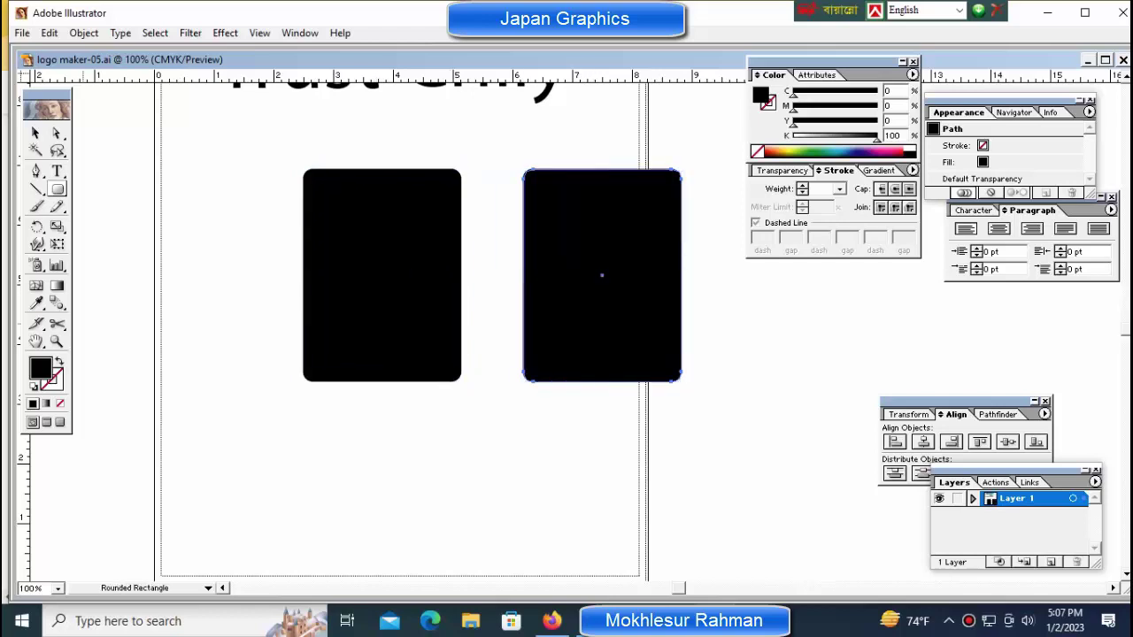
left_click(383, 274, "ctrl")
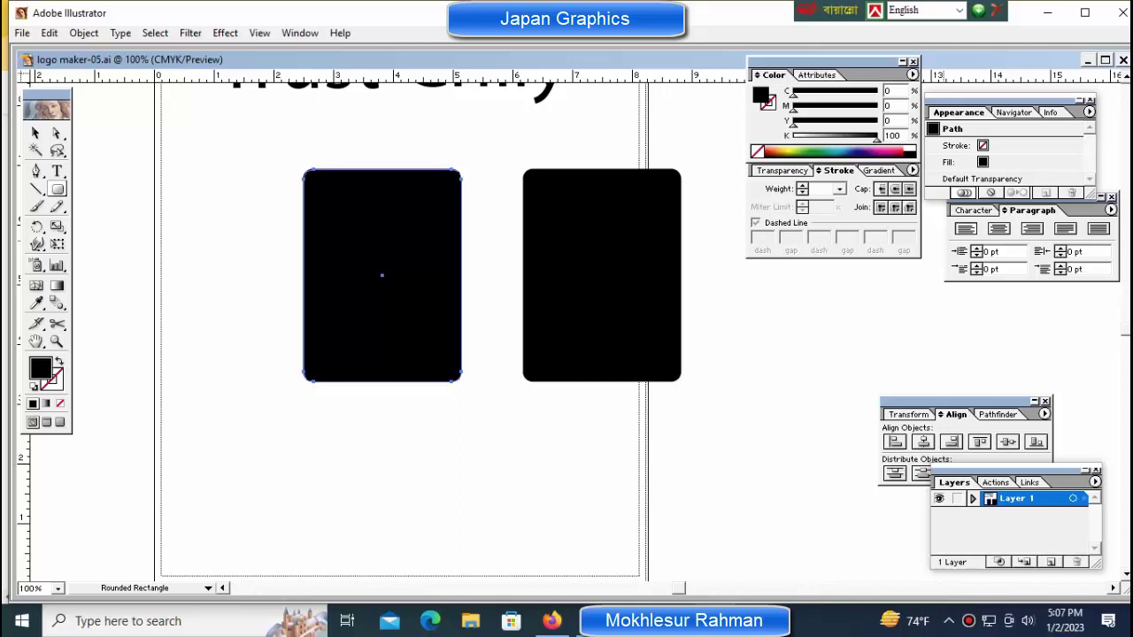
left_click(848, 152)
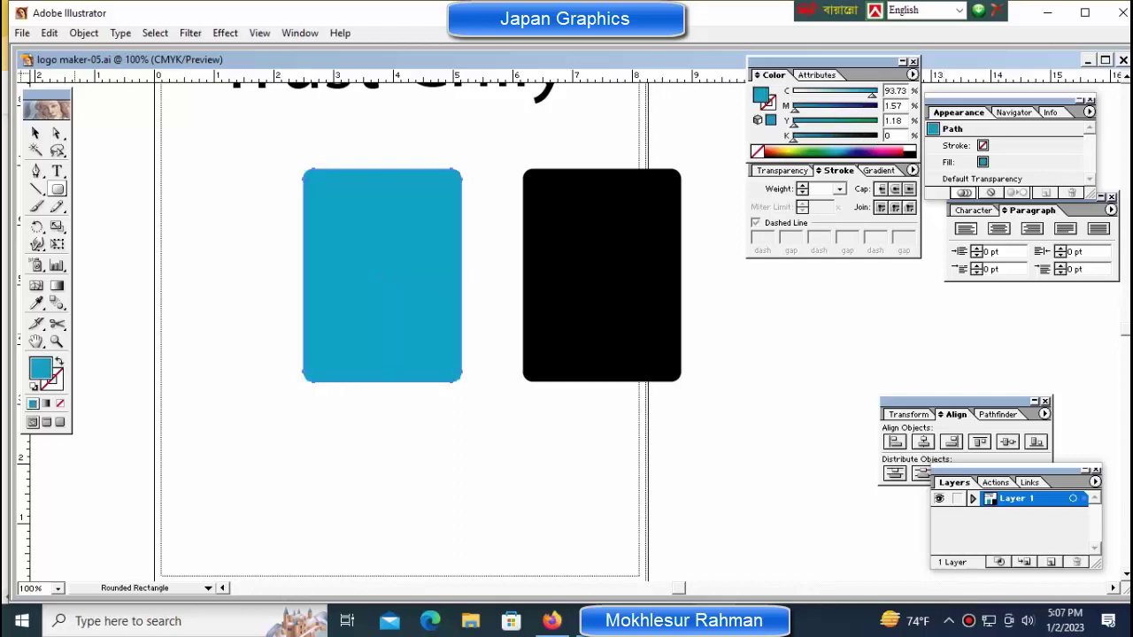
Brush the Wrinkle tool along the blue rectangle's top edge to make it jagged.
left_click(36, 245)
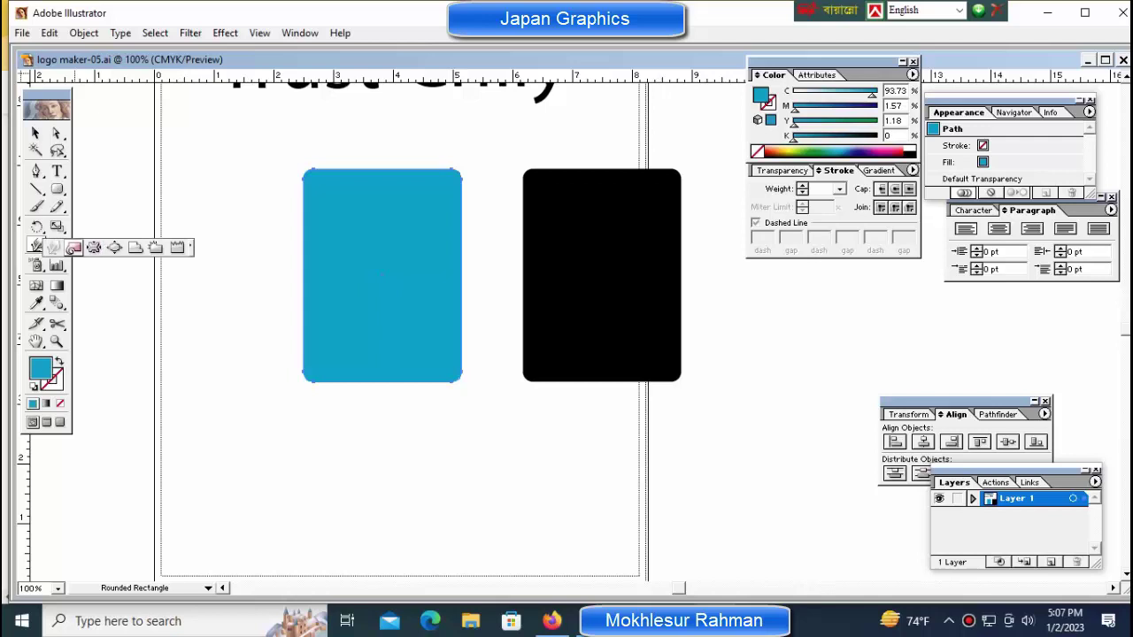
left_click(73, 247)
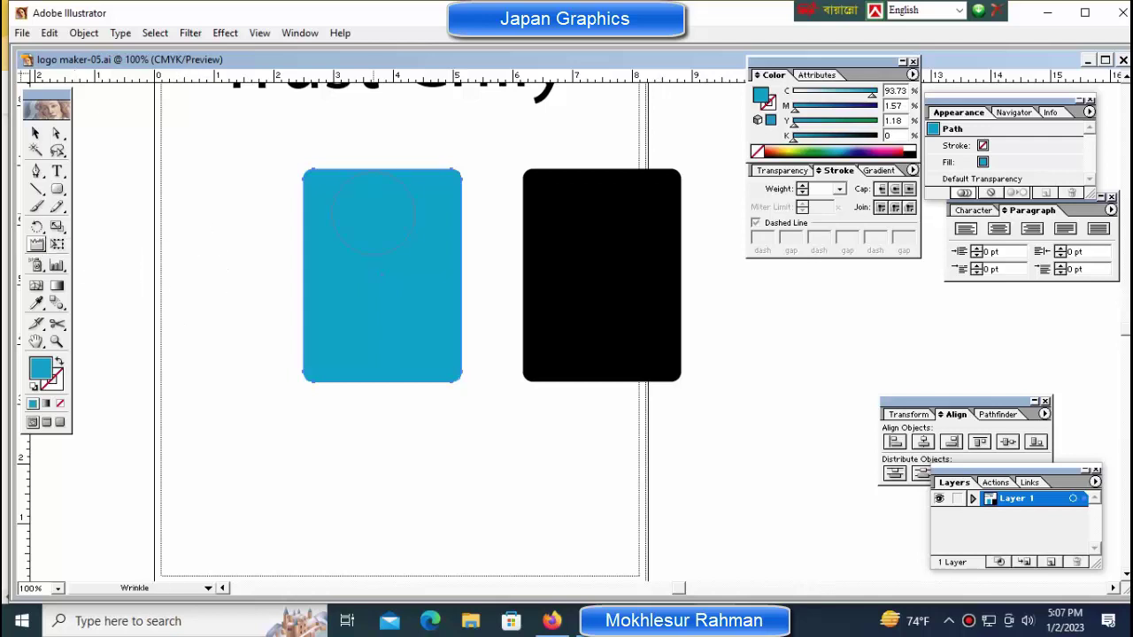
mouse_move(324, 183)
left_mouse_down()
mouse_move(359, 144)
mouse_move(383, 167)
mouse_move(402, 152)
mouse_move(452, 164)
mouse_move(442, 197)
left_mouse_up()
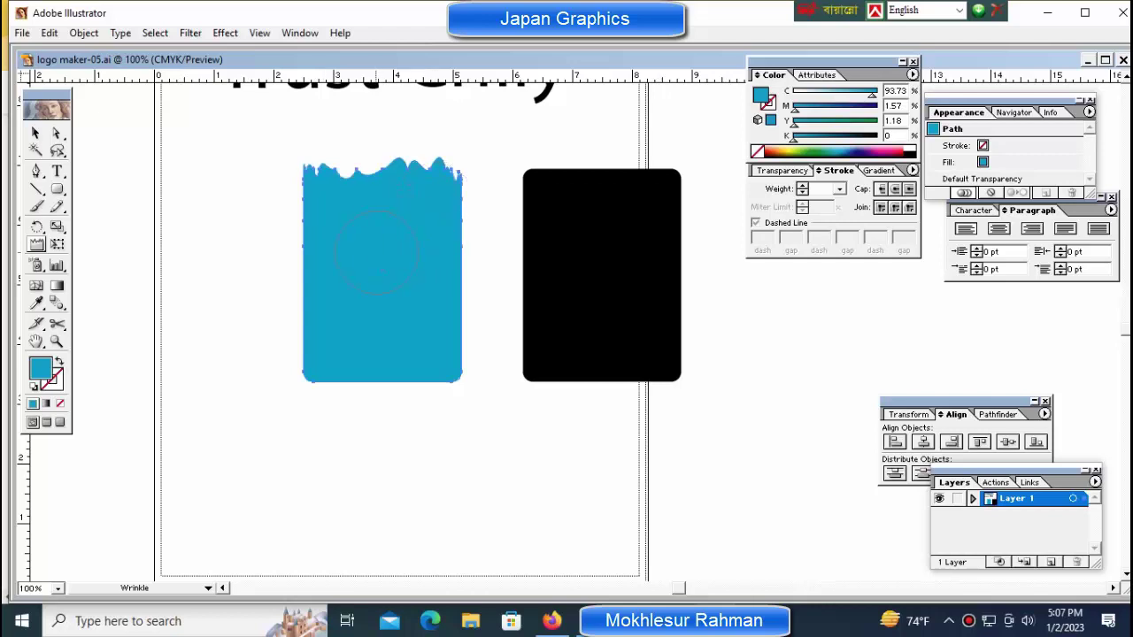
mouse_move(297, 208)
left_mouse_down()
mouse_move(349, 212)
mouse_move(403, 196)
mouse_move(408, 177)
left_mouse_up()
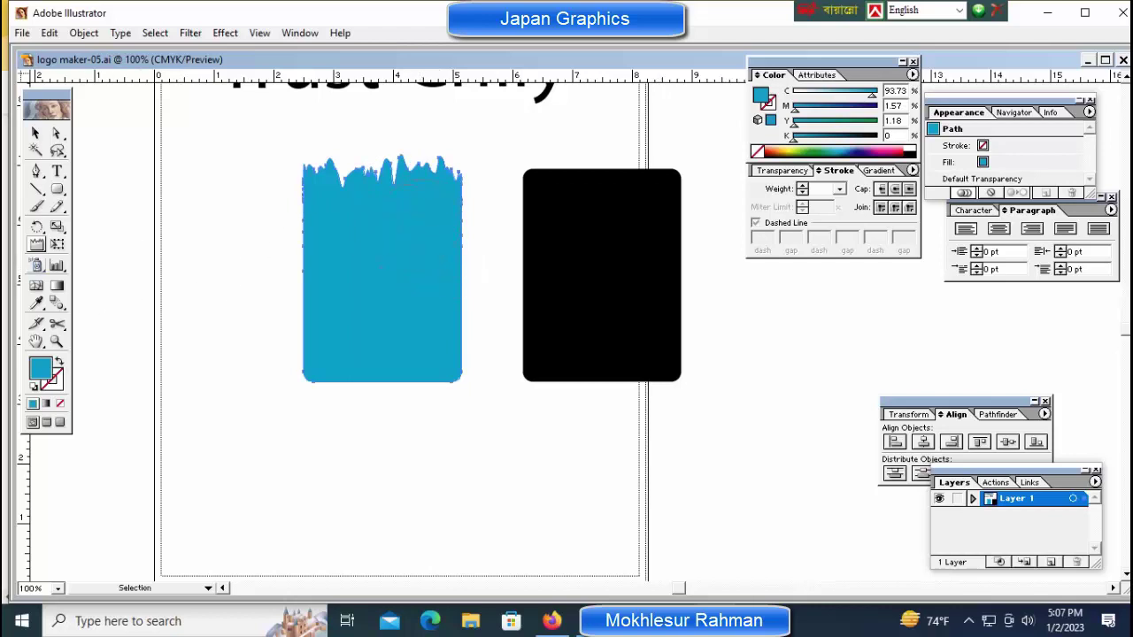
mouse_move(36, 245)
left_mouse_down()
mouse_move(95, 247)
mouse_move(53, 248)
left_mouse_up()
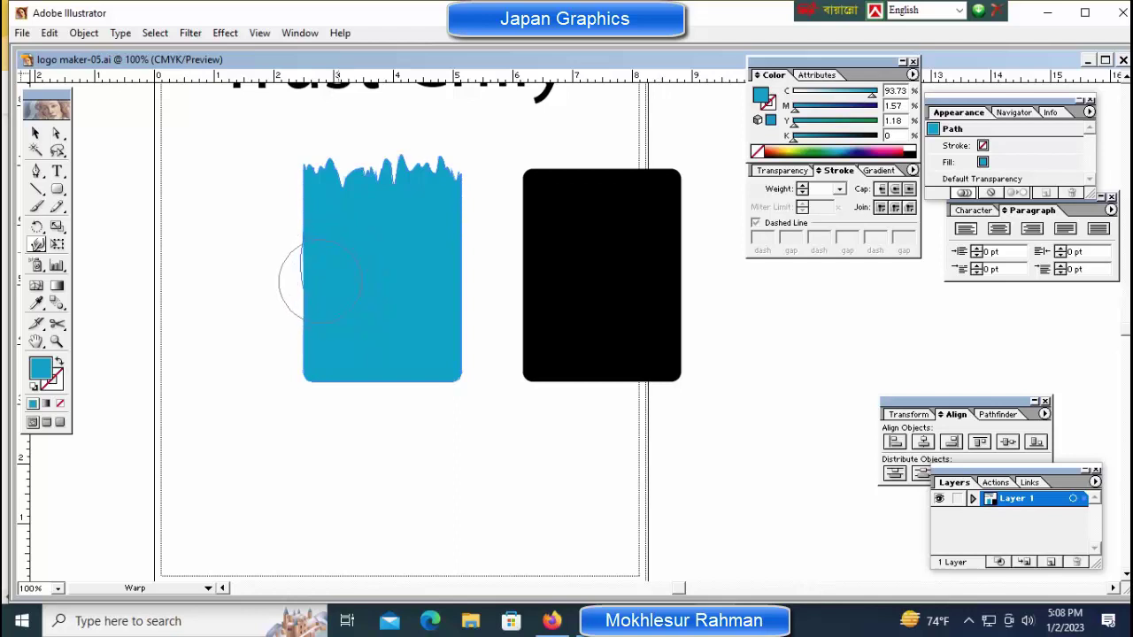
Warp the blue shape's left side into a swirl curling down past its lower-left corner.
left_click_drag(327, 257, 322, 299)
mouse_move(296, 255)
left_mouse_down()
mouse_move(330, 256)
mouse_move(345, 272)
mouse_move(363, 262)
left_mouse_up()
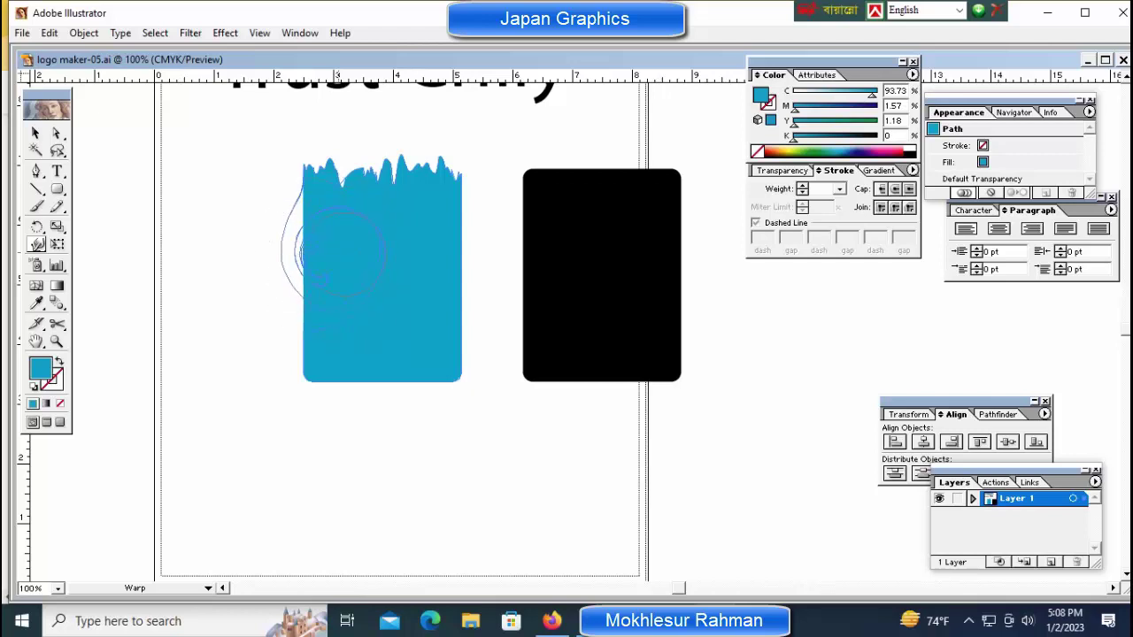
left_click_drag(332, 256, 345, 264)
mouse_move(348, 264)
left_mouse_down()
mouse_move(336, 246)
mouse_move(346, 252)
mouse_move(285, 343)
mouse_move(256, 338)
mouse_move(250, 386)
left_mouse_up()
left_click(354, 460, "ctrl")
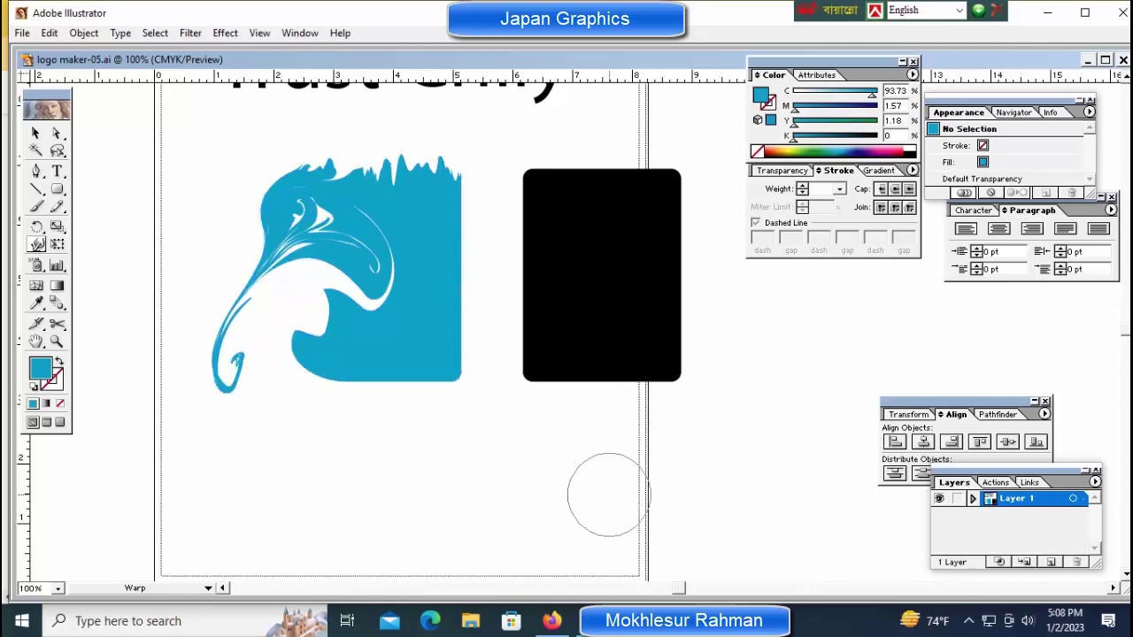
key("ctrl+minus")
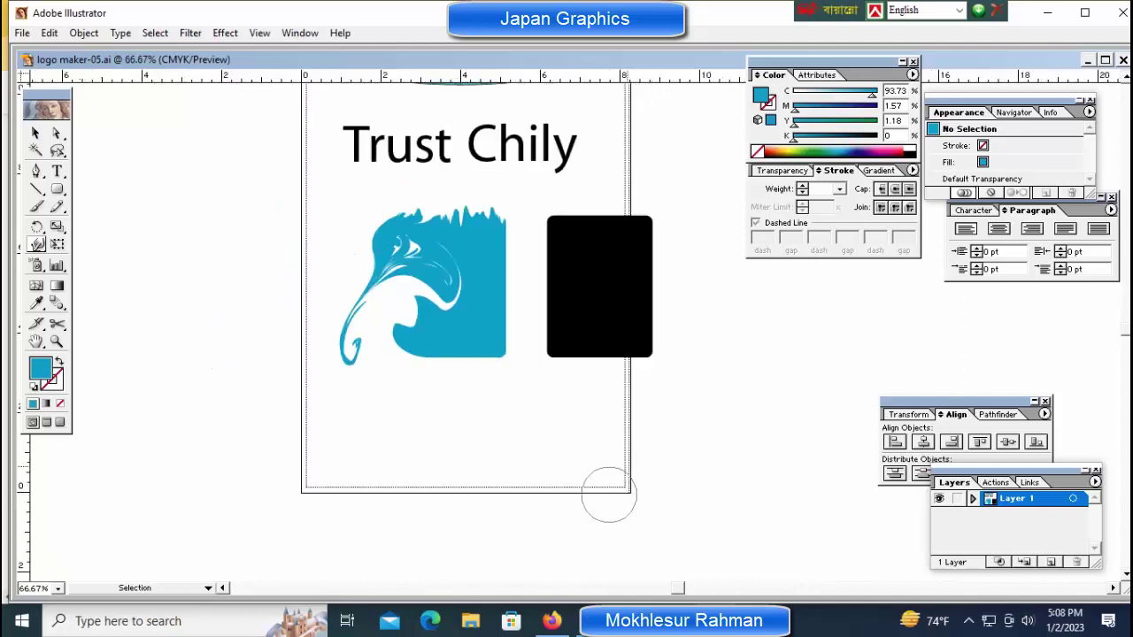
Move the black rounded rectangle left toward the blue shape.
key("ctrl+plus")
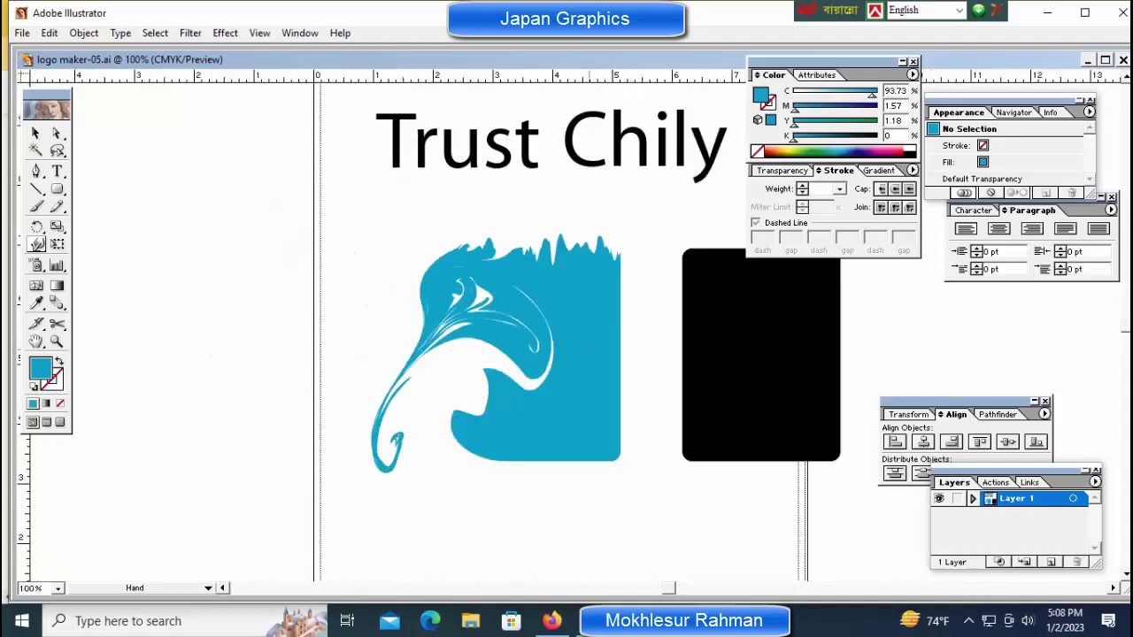
left_click_drag(649, 391, 469, 351)
left_click(509, 351, "ctrl")
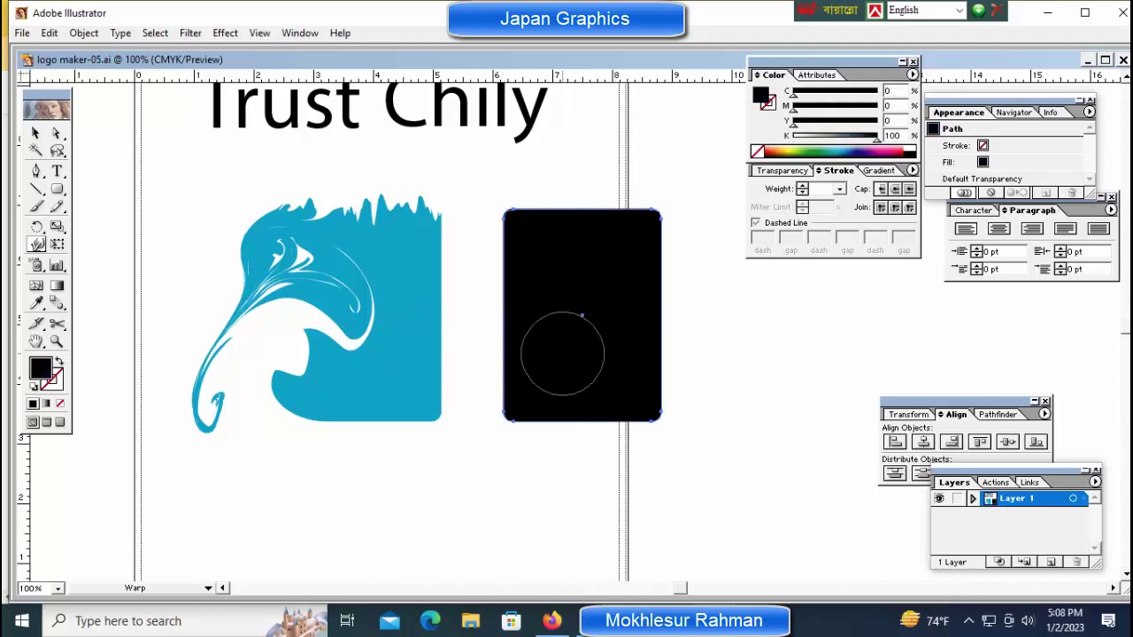
key("ctrl")
key("ctrl+minus")
key("ctrl+minus")
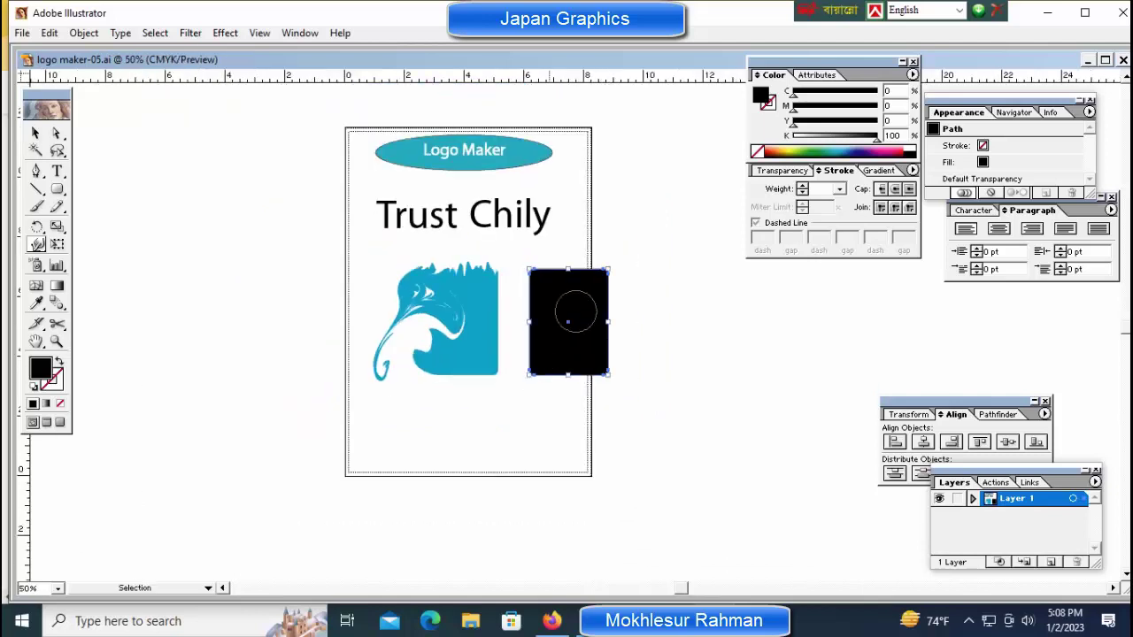
key("ctrl+plus")
key("ctrl+plus")
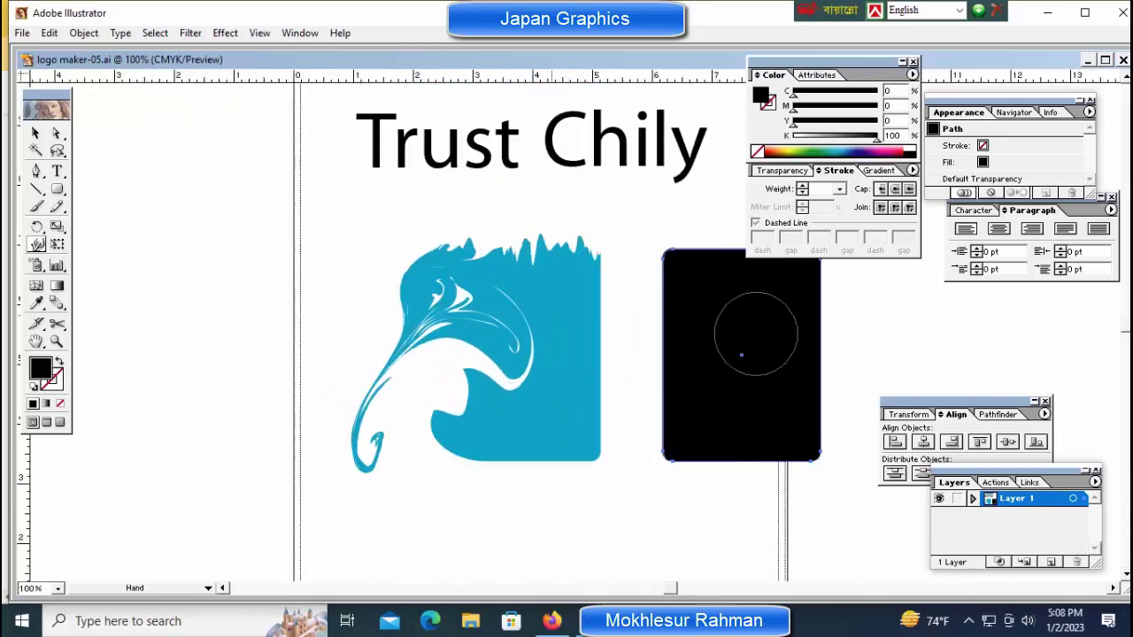
scroll(543, 410, "right", 3)
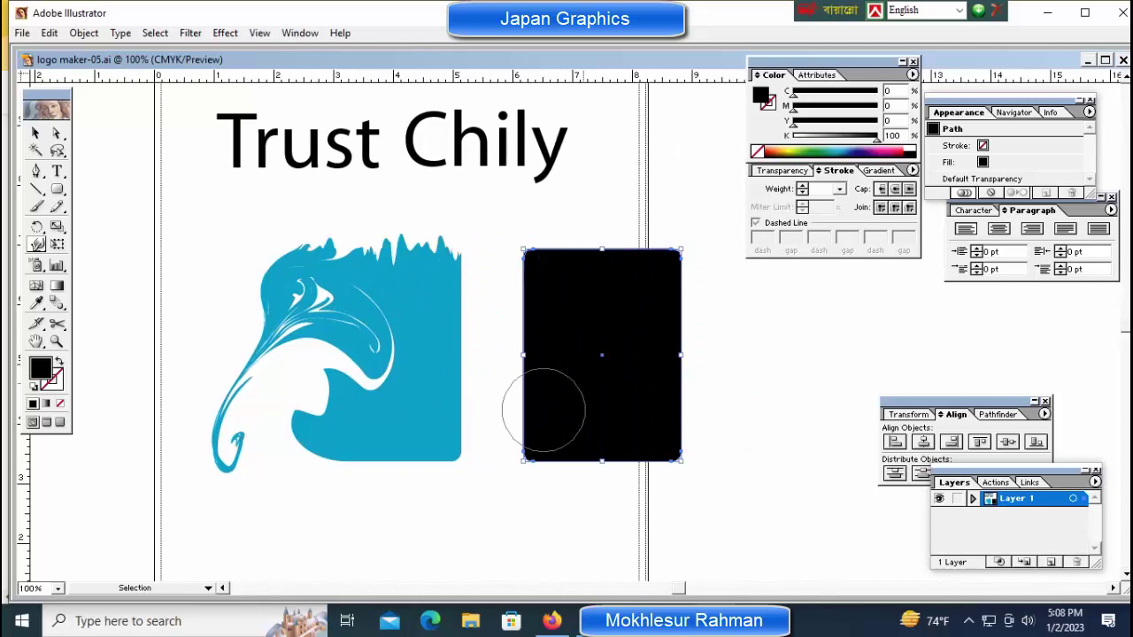
left_click_drag(543, 409, 481, 409)
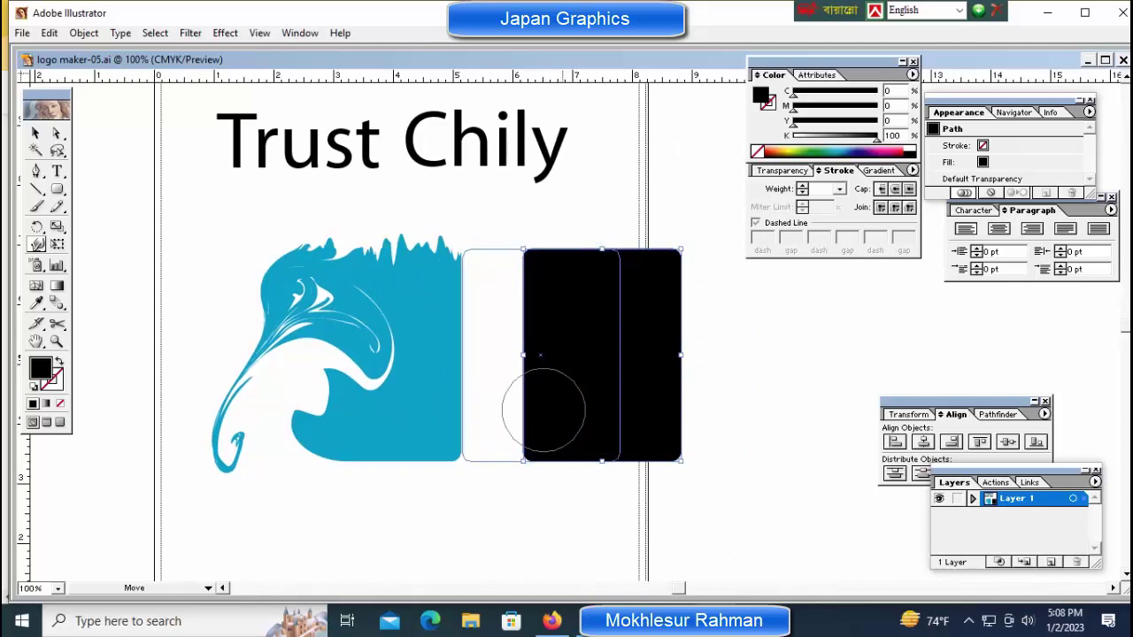
left_click_drag(480, 410, 481, 410)
key("ctrl+shift+a")
Move the blue splash further left so it overhangs the artboard's left edge.
key("ctrl+minus")
key("ctrl+minus")
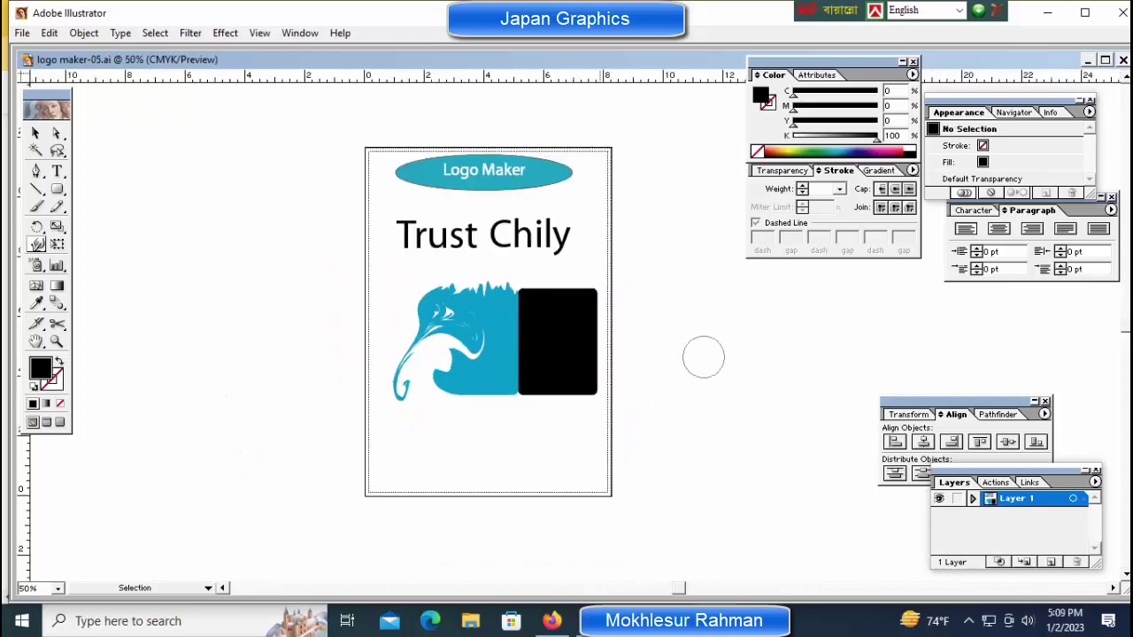
left_click_drag(461, 355, 400, 354)
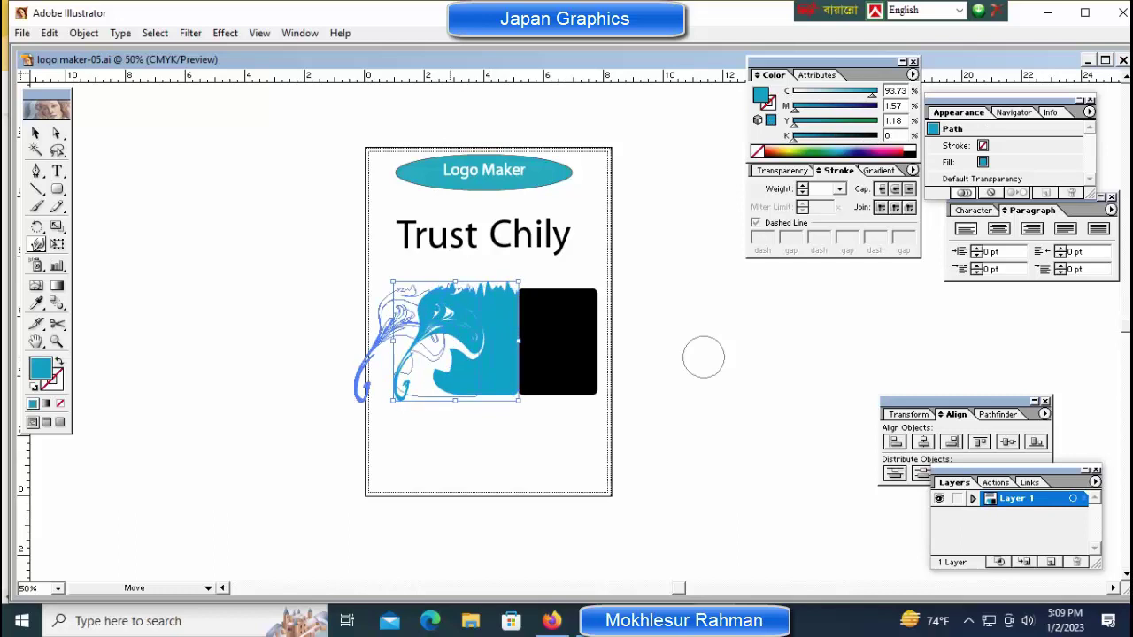
key("space")
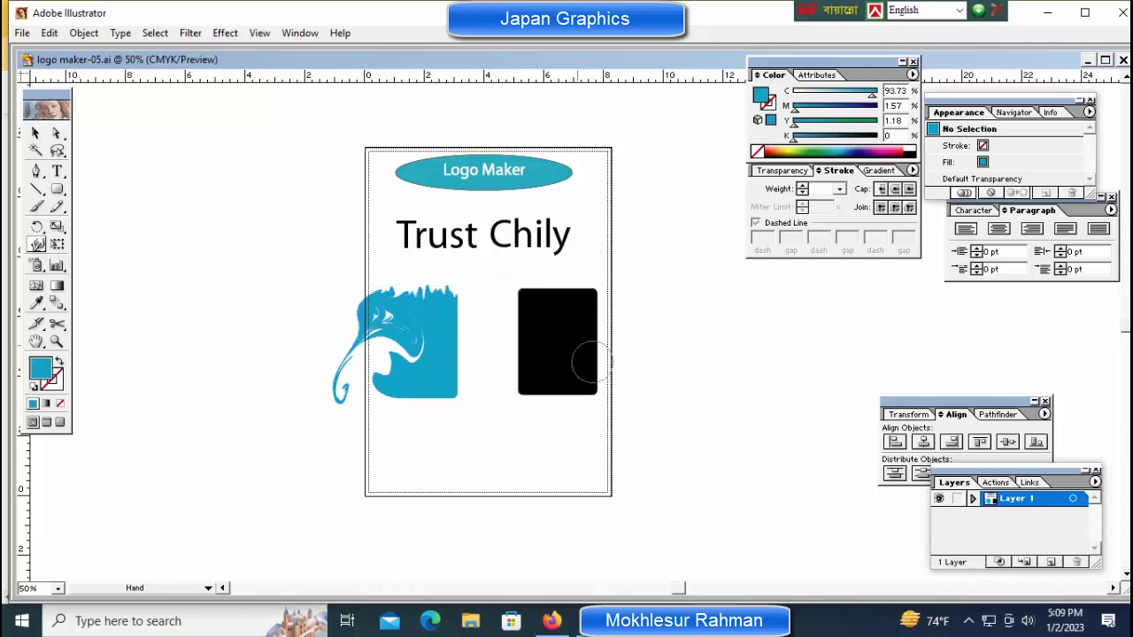
left_click_drag(591, 362, 489, 361)
left_click(482, 356, "ctrl")
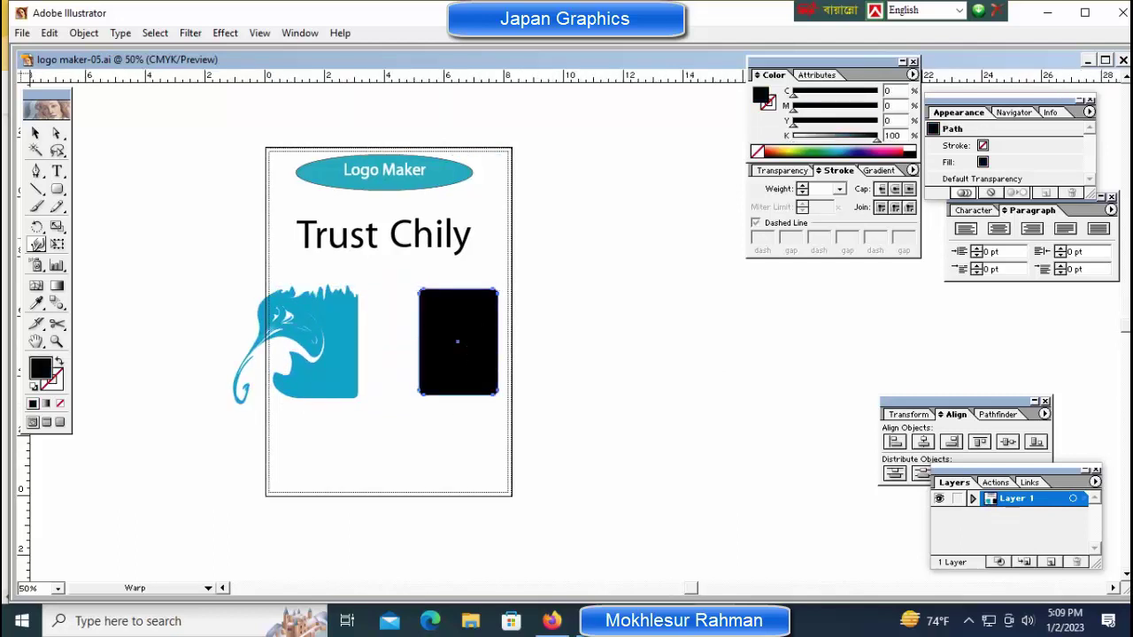
Fill the right rectangle red with magenta at 100.
type("0")
key("Tab")
key("Return")
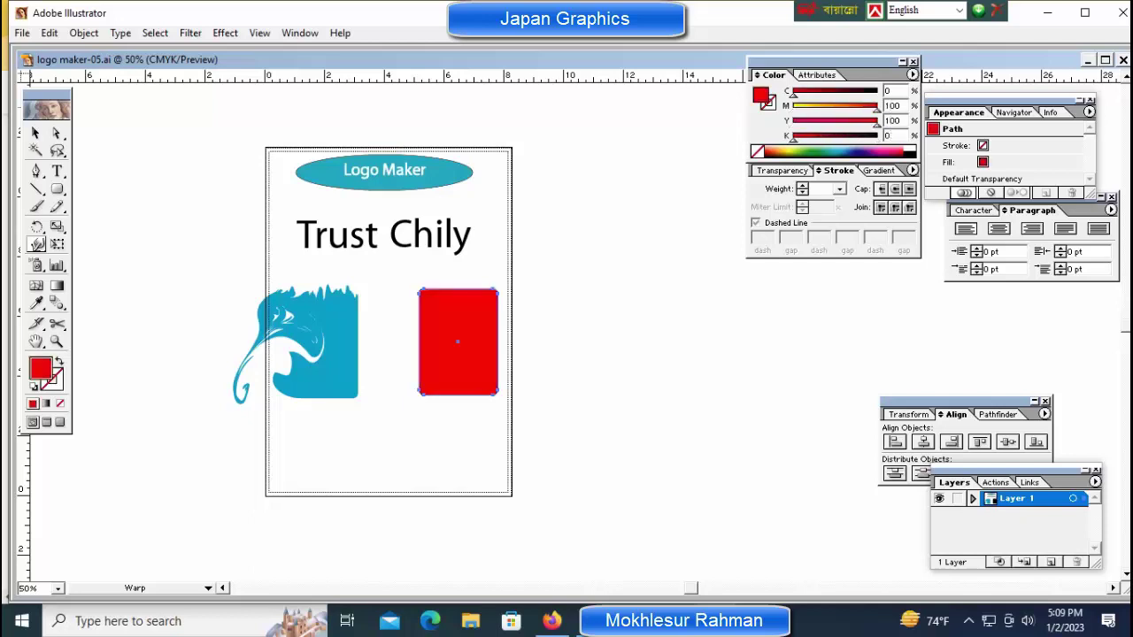
key("ctrl+shift+a")
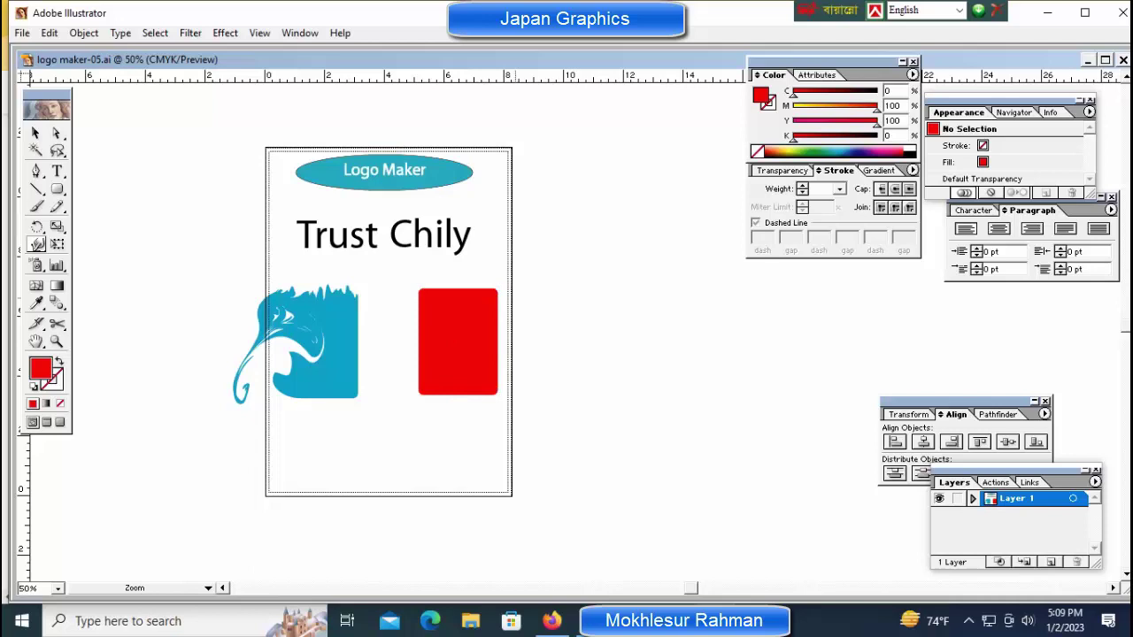
Split 'Trust' off the heading as separate, smaller text placed on the red rectangle.
key("ctrl+plus")
left_click_drag(491, 287, 412, 287)
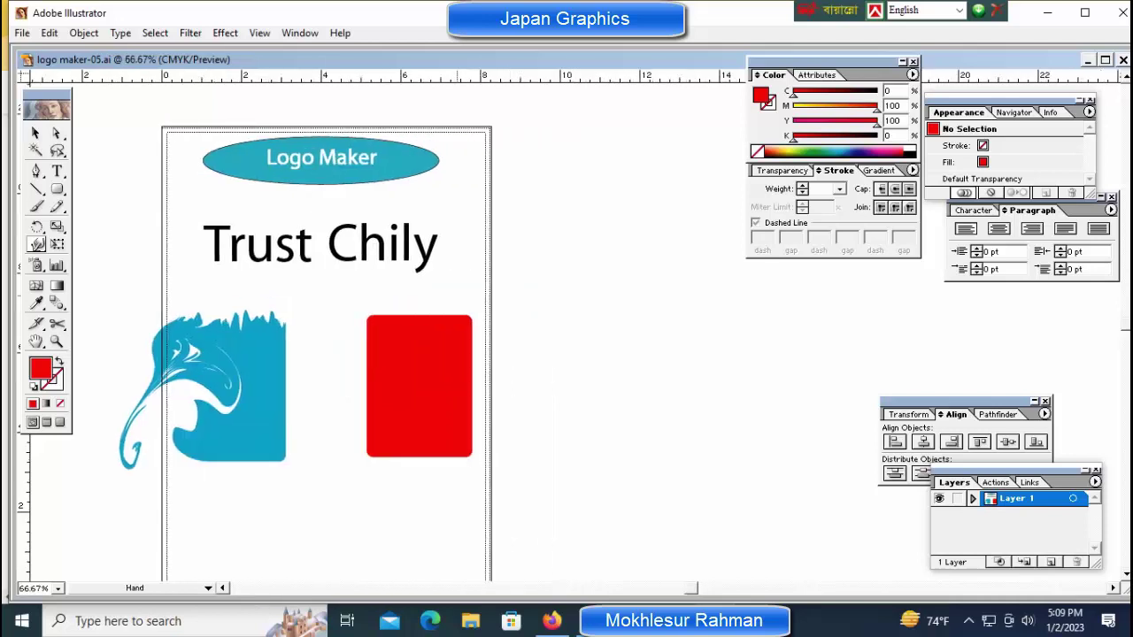
key("t")
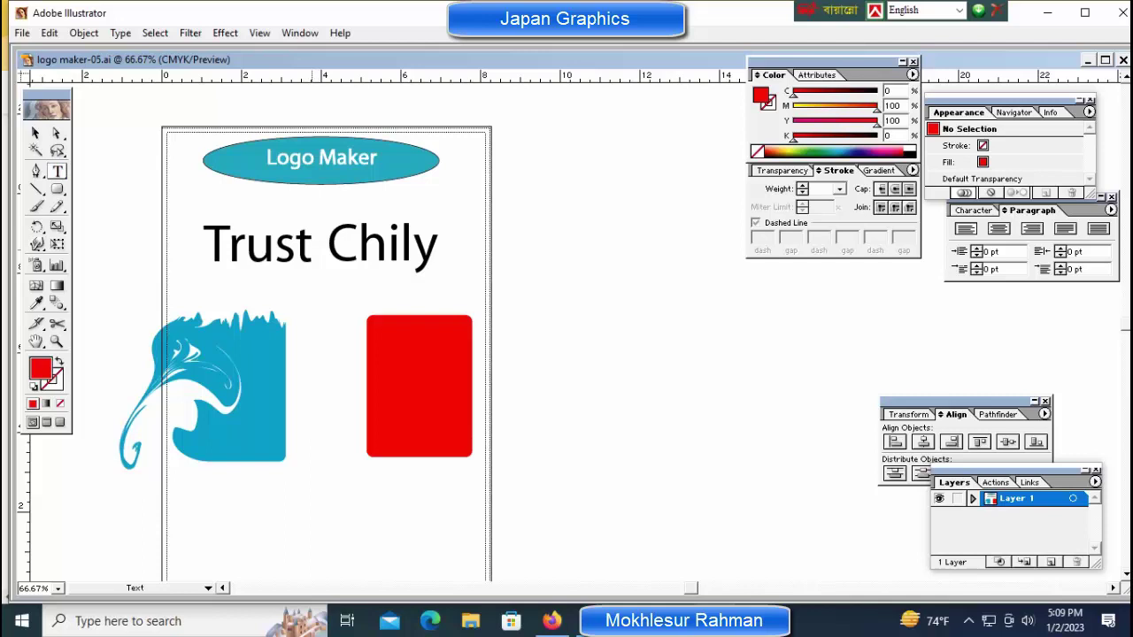
left_click_drag(314, 245, 204, 244)
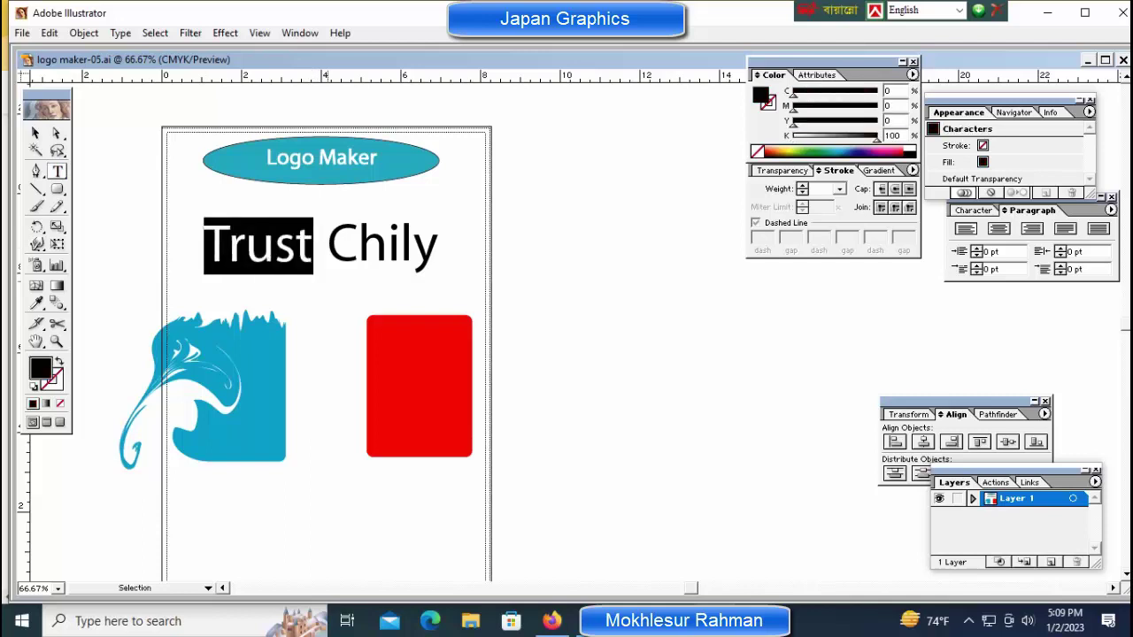
key("BackSpace")
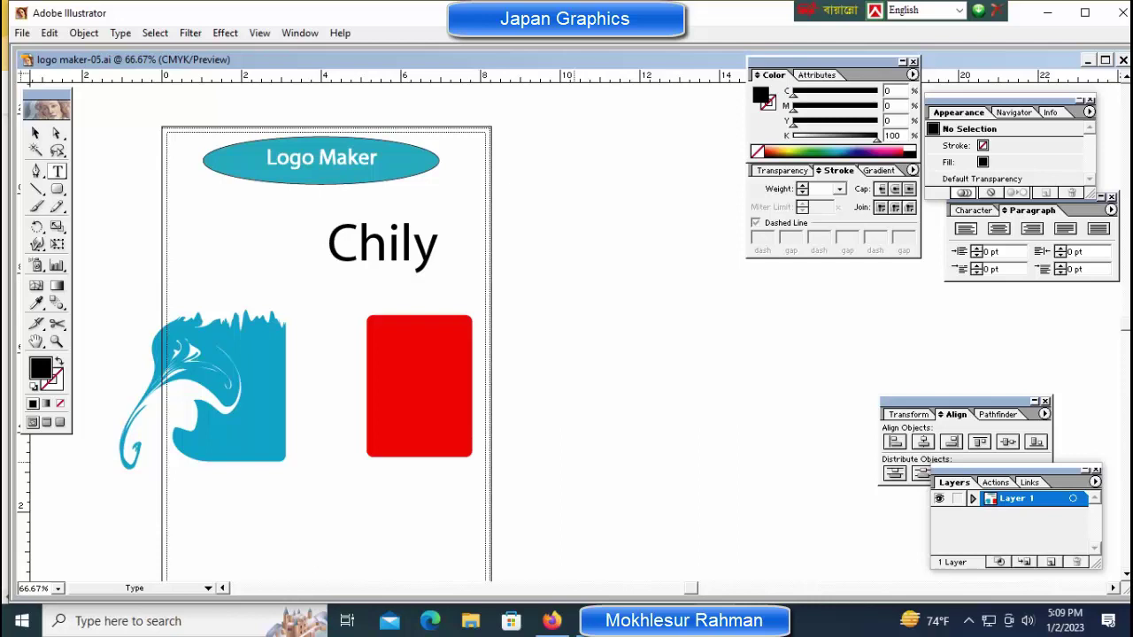
key("ctrl+v")
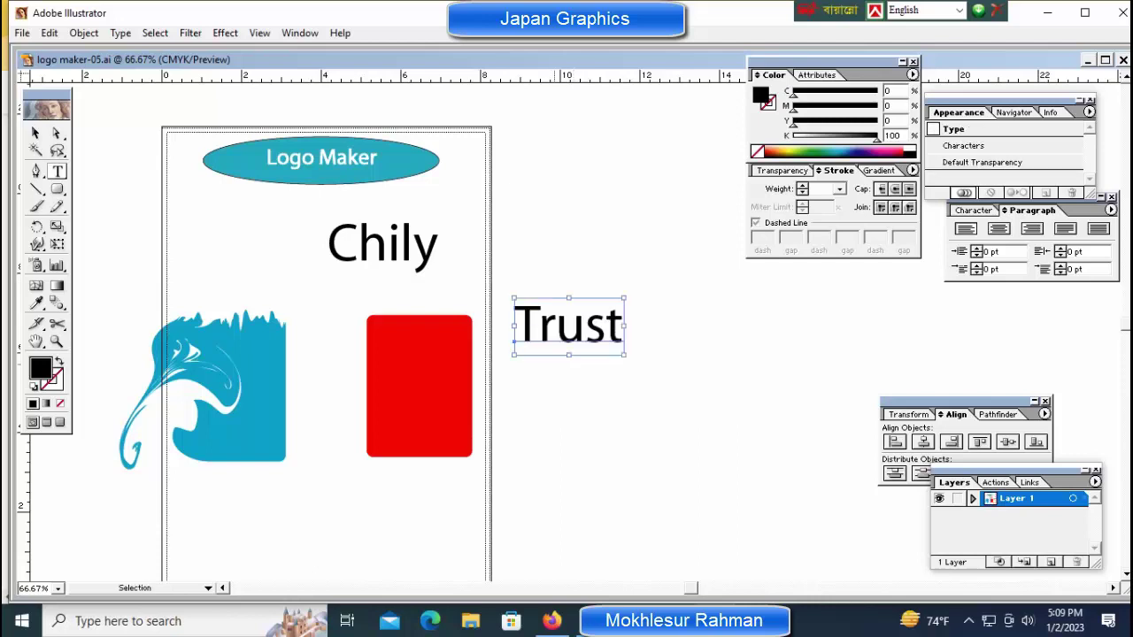
key("ctrl+shift+comma")
key("ctrl+shift+comma")
key("ctrl+shift+comma")
left_click_drag(569, 326, 382, 358)
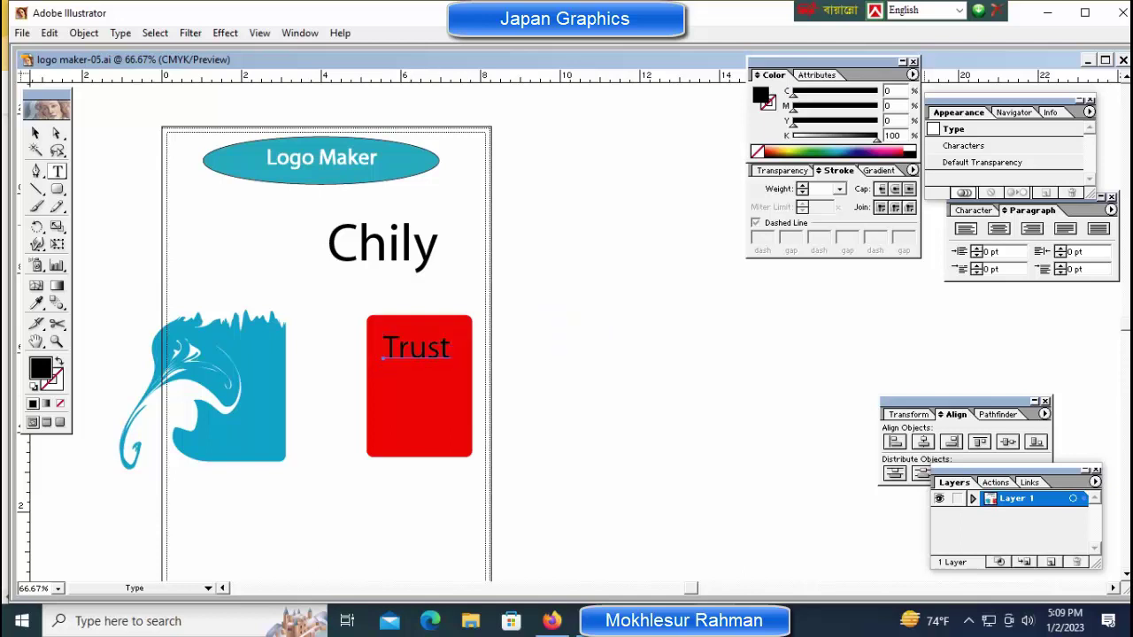
Make Trust white, and move Chily onto the red box, in front and white.
left_click(913, 151)
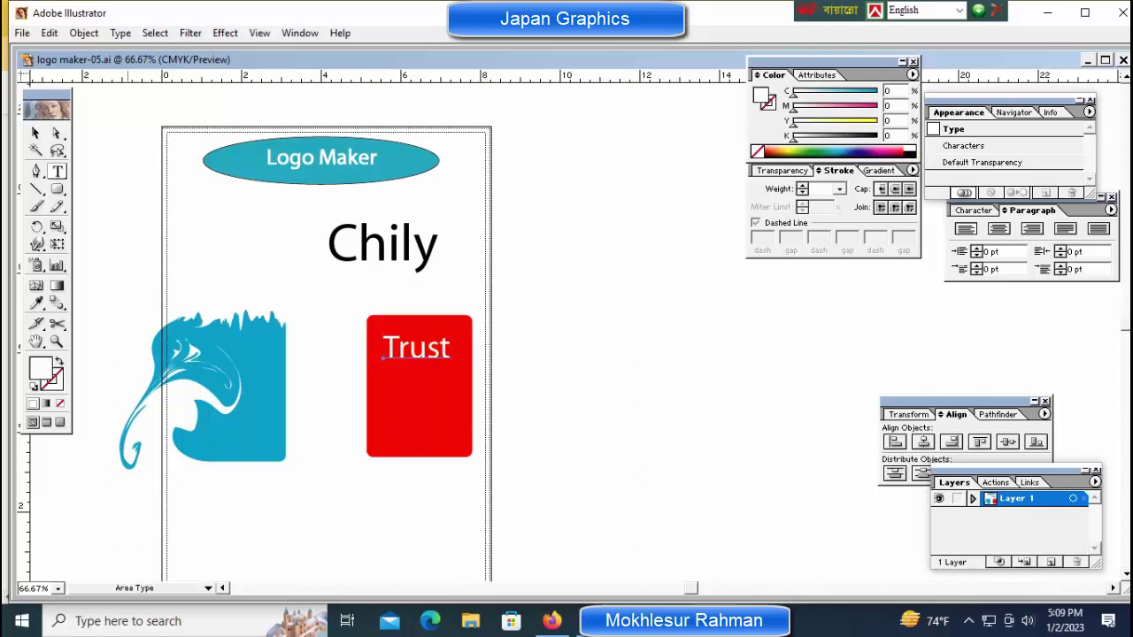
key("x")
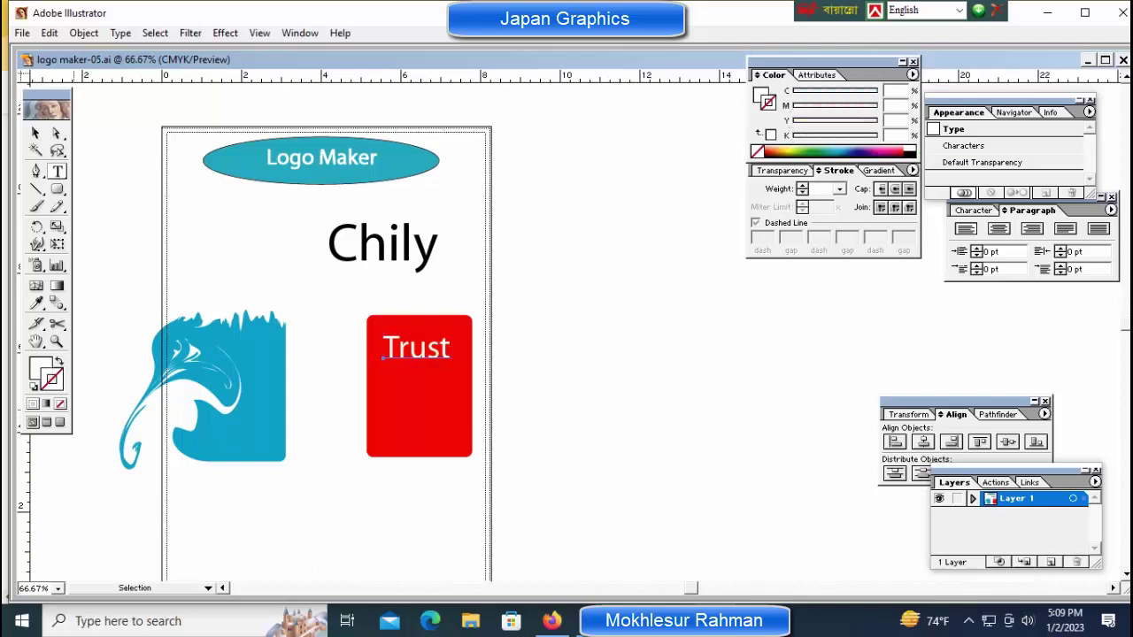
left_click(382, 244)
left_click_drag(382, 244, 425, 400)
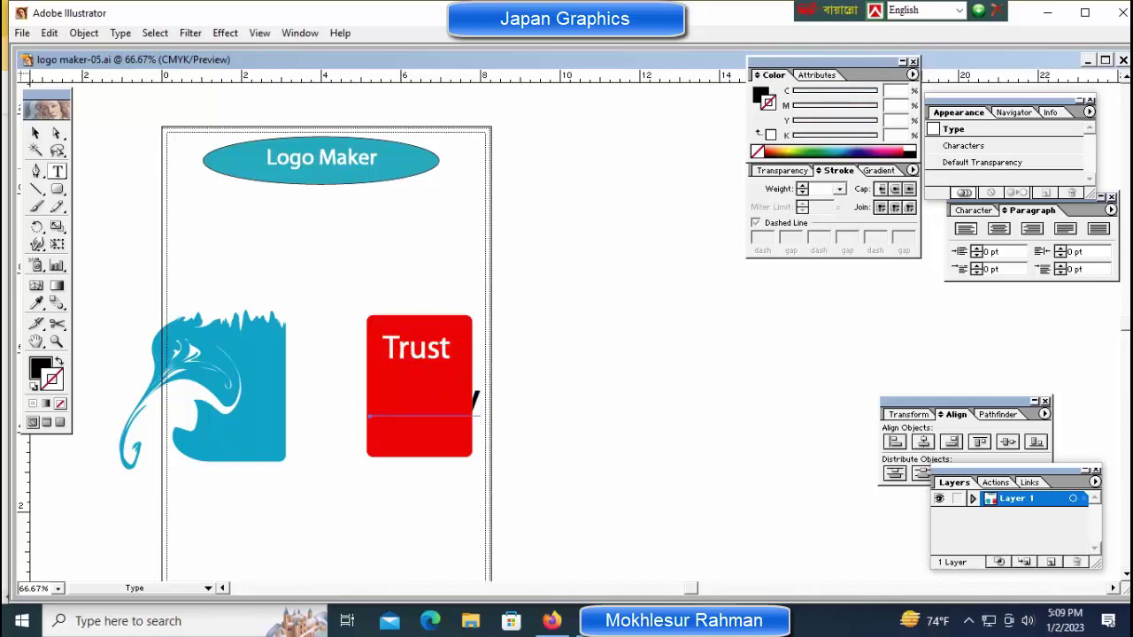
key("ctrl+shift+bracketright")
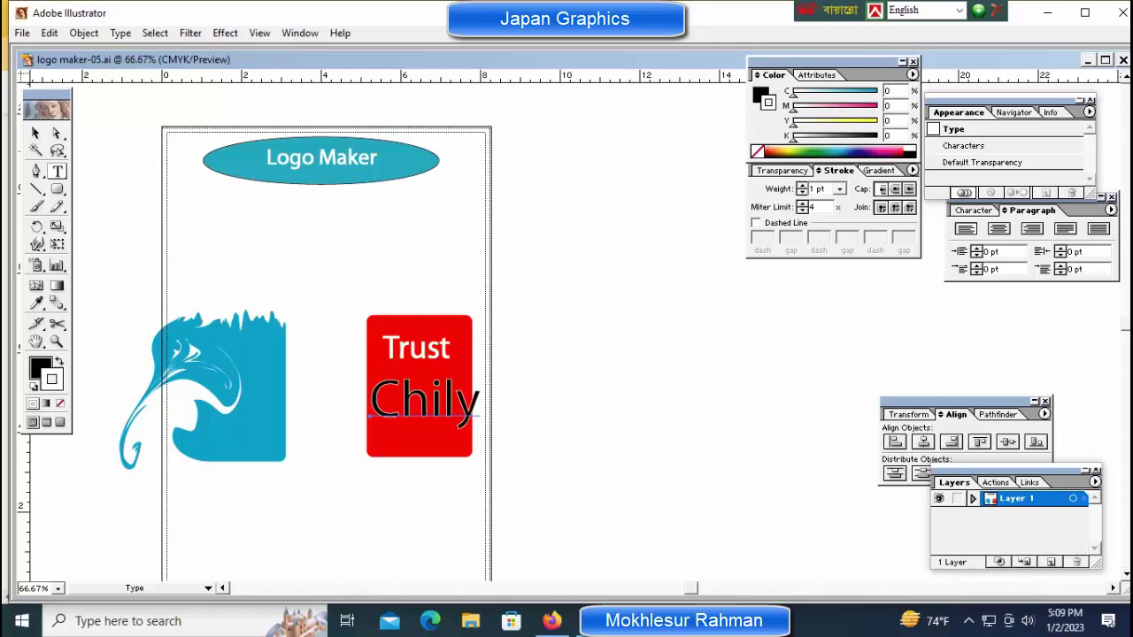
key("x")
key("ctrl+shift+a")
left_click(383, 350)
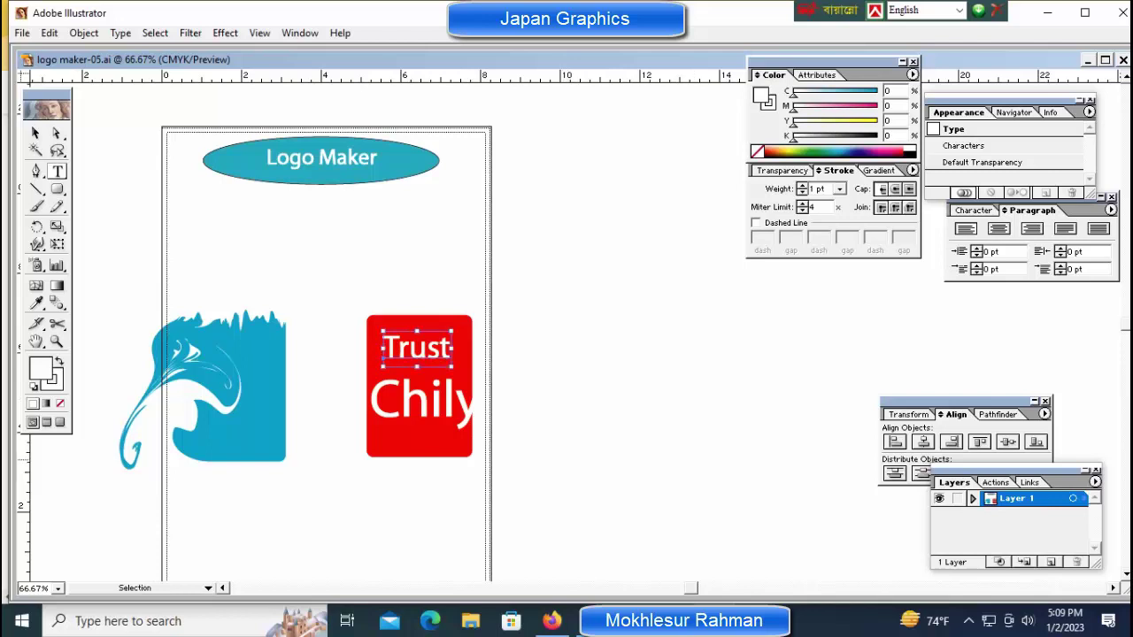
key("ctrl+shift+a")
Shrink Chily to fit inside the red box and nudge it into place.
left_click(375, 487)
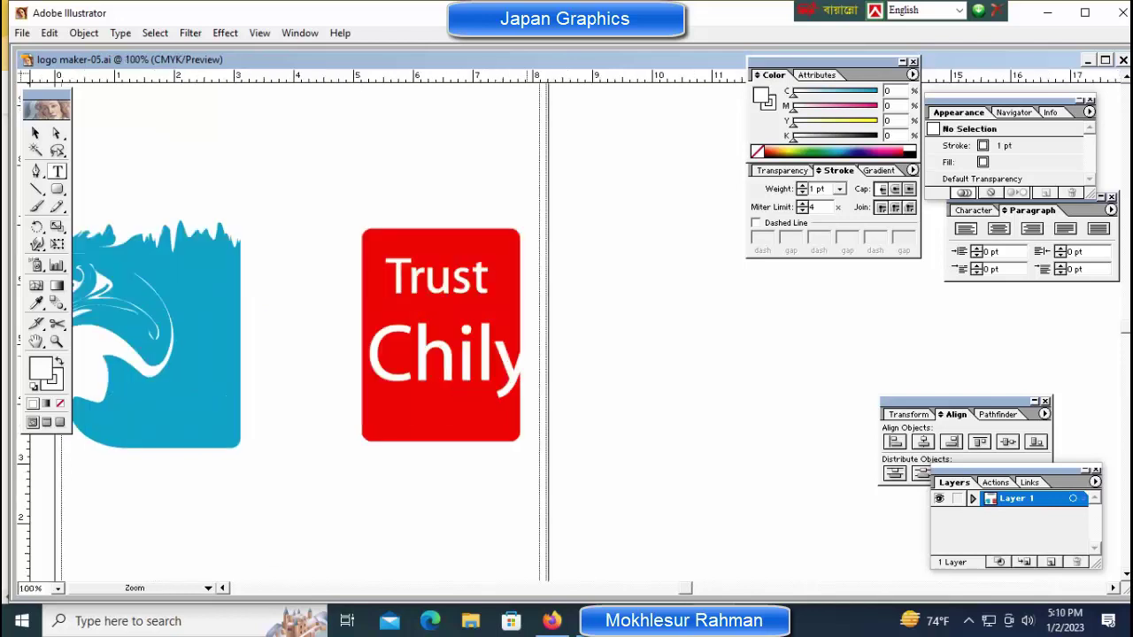
left_click(443, 425)
left_click(451, 328, "ctrl")
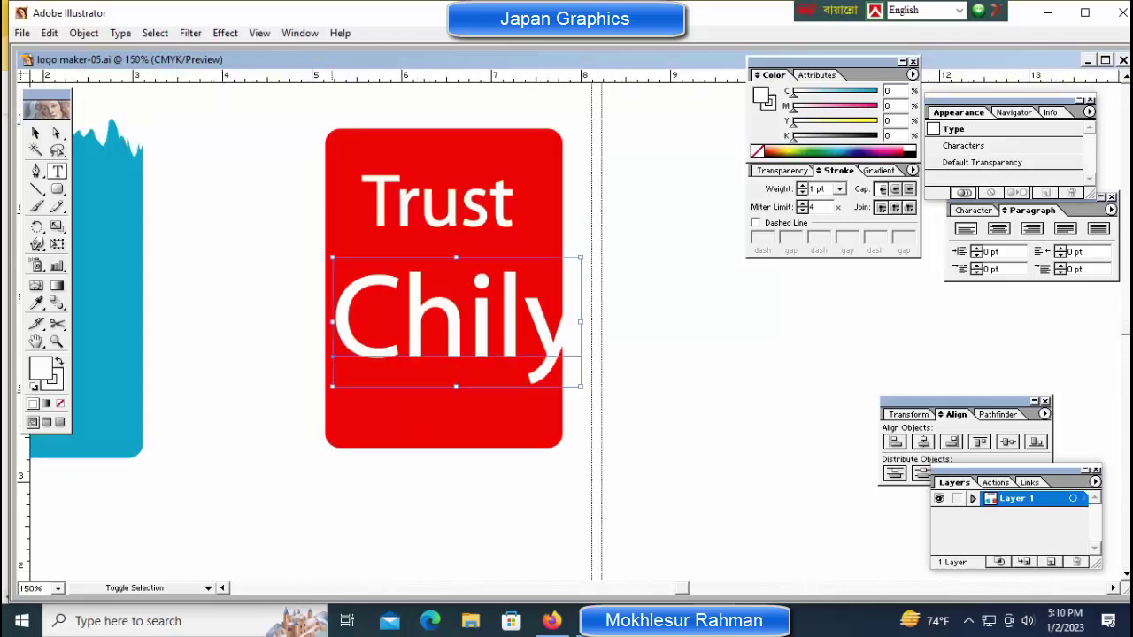
left_click_drag(581, 386, 539, 364)
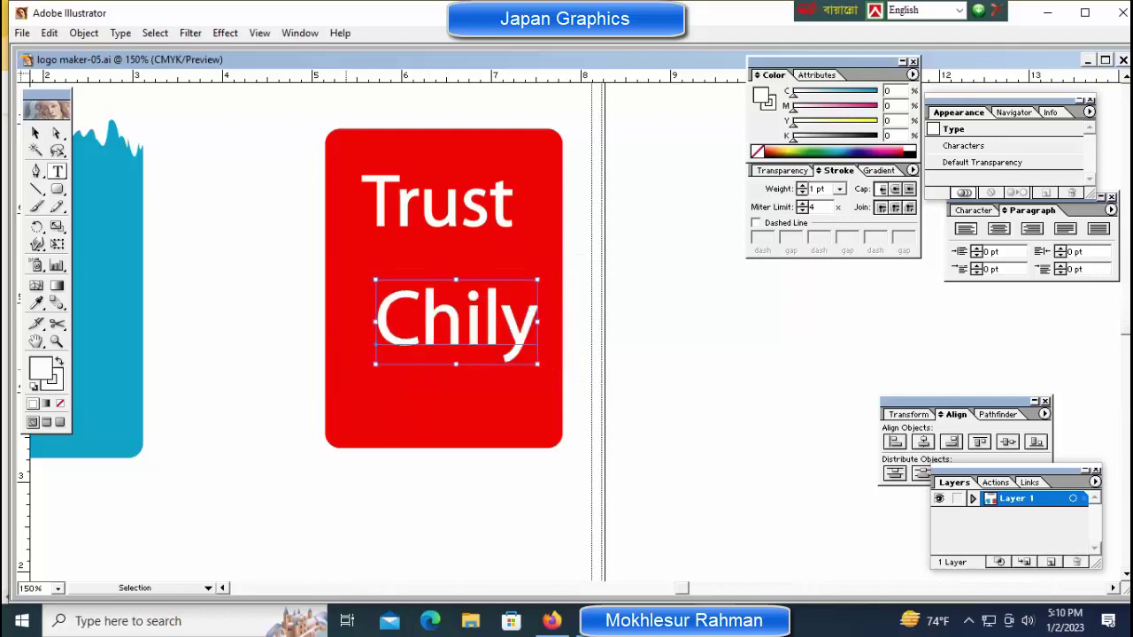
mouse_move(456, 320)
left_mouse_down()
mouse_move(439, 319)
mouse_move(431, 269)
left_mouse_up()
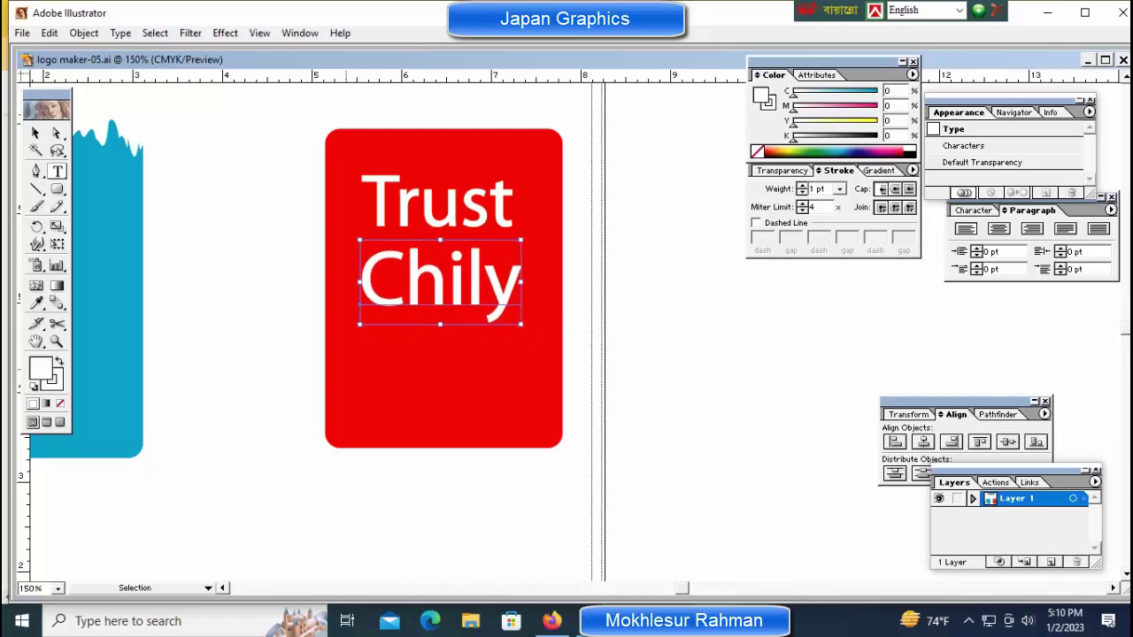
key("Down")
key("Down")
key("Down")
key("Right")
key("Down")
key("Down")
key("Down")
key("Down")
key("Down")
key("Down")
key("Down")
key("Down")
key("Down")
key("Down")
key("Down")
key("Down")
key("Down")
key("Down")
Fine-tune Trust and Chily positions with arrow-key nudges.
left_click(437, 202)
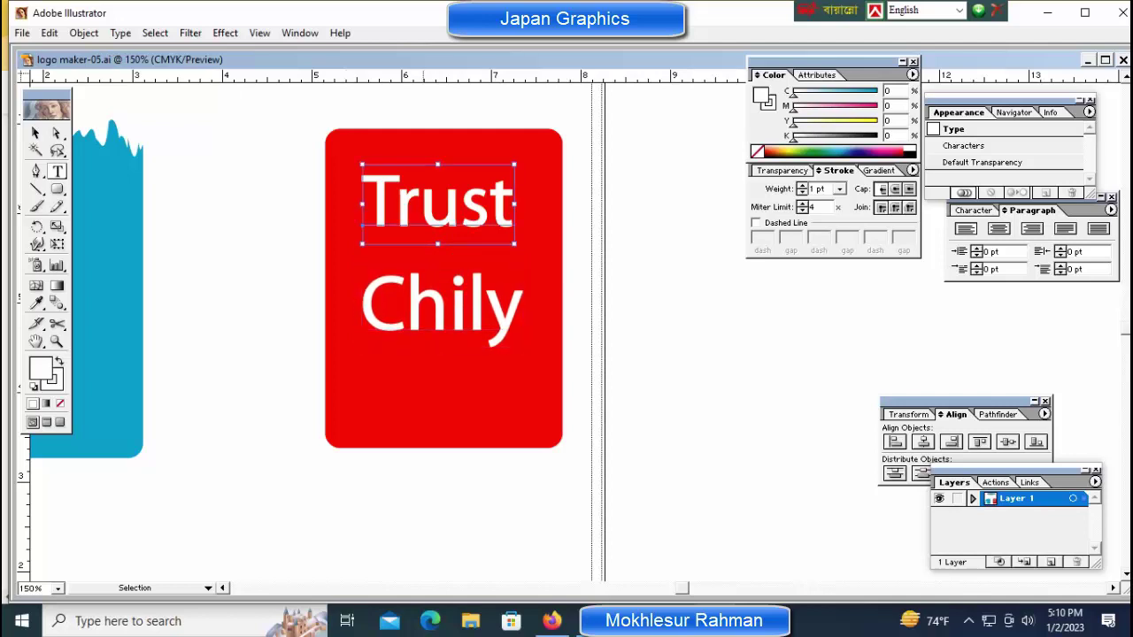
key("Up")
key("Up")
key("Up")
key("Up")
key("Up")
key("Up")
key("Up")
key("Up")
key("Up")
key("Up")
key("Down")
key("Down")
key("Down")
left_click(416, 329)
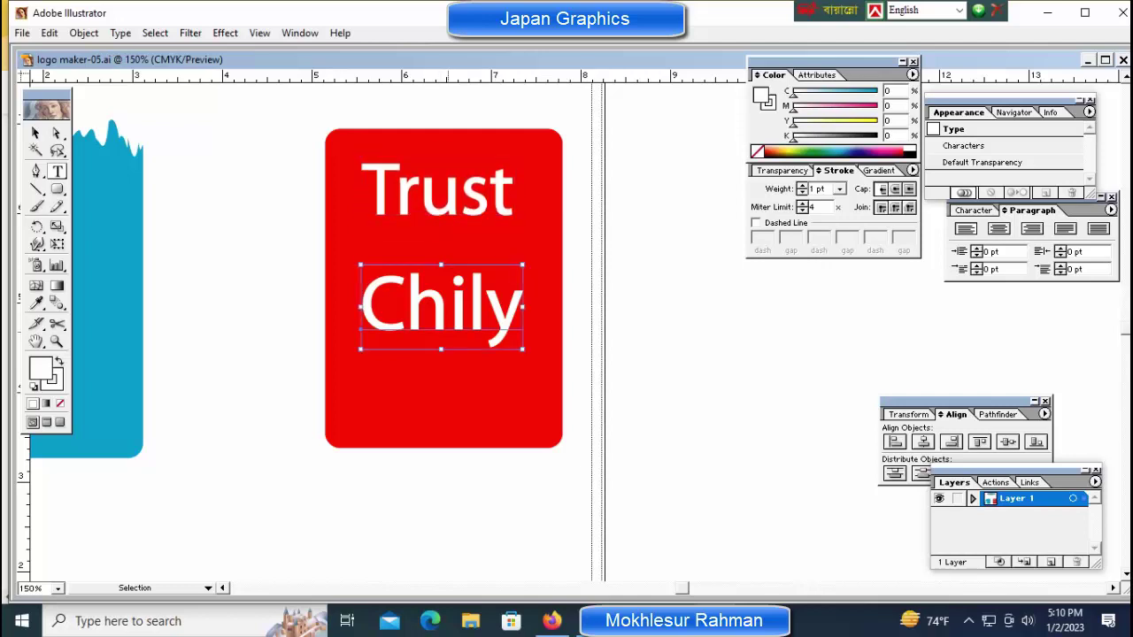
key("Up")
key("Up")
key("Up")
key("Up")
key("Up")
key("Up")
key("Up")
key("Up")
key("Up")
key("Up")
key("Up")
key("Down")
key("Down")
key("Down")
key("Down")
key("ctrl+shift+a")
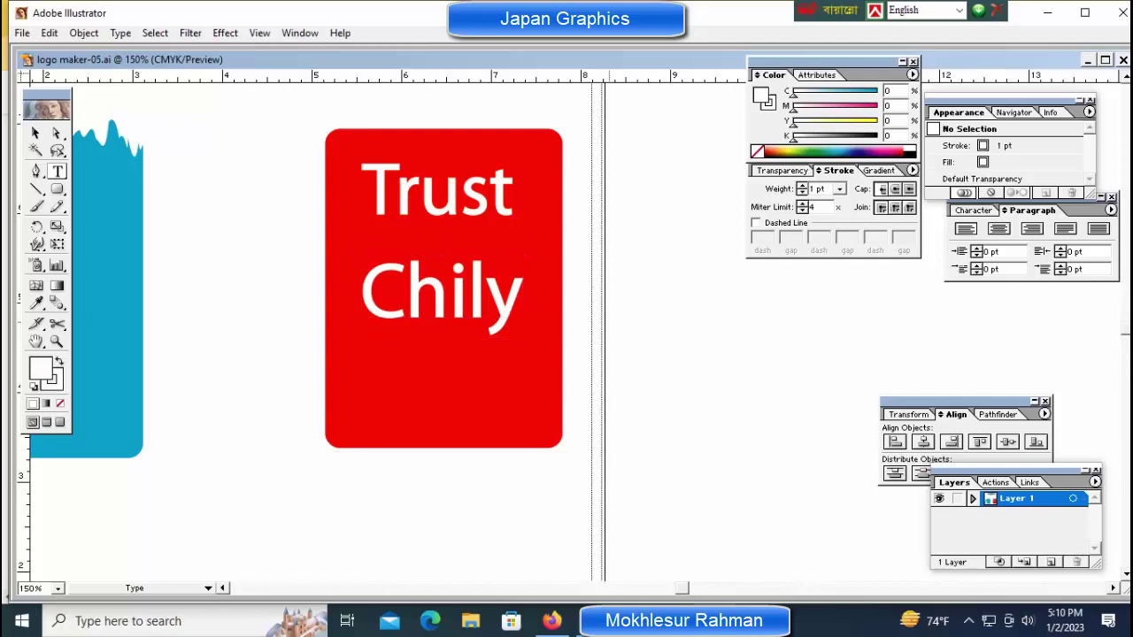
key("ctrl+minus")
key("ctrl+minus")
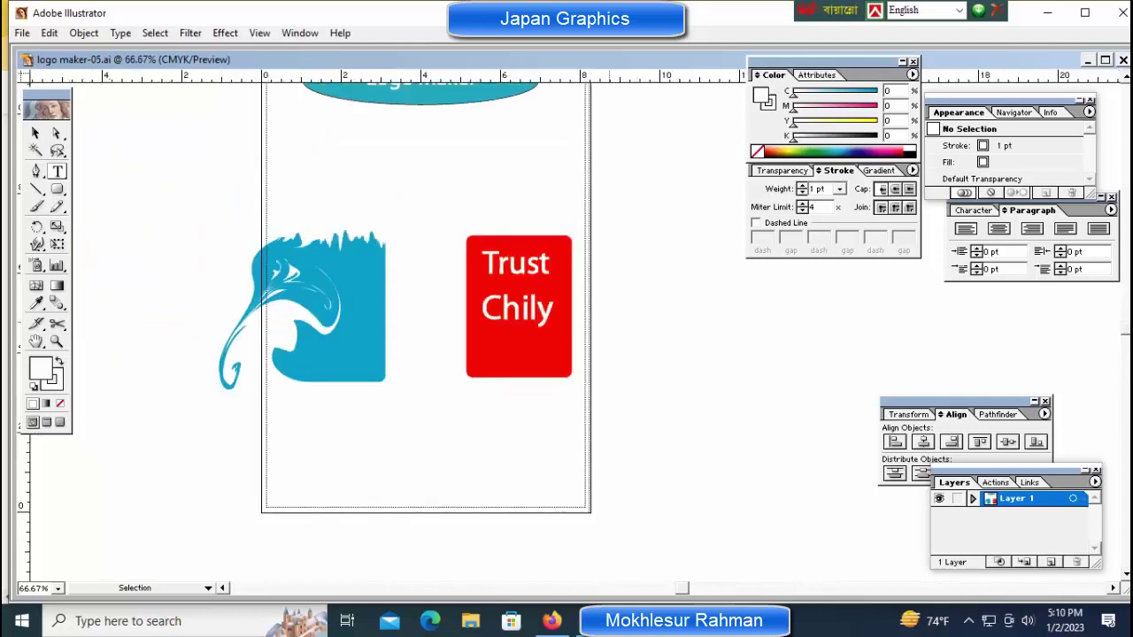
mouse_move(425, 310)
left_mouse_down()
mouse_move(203, 210)
mouse_move(341, 204)
left_mouse_up()
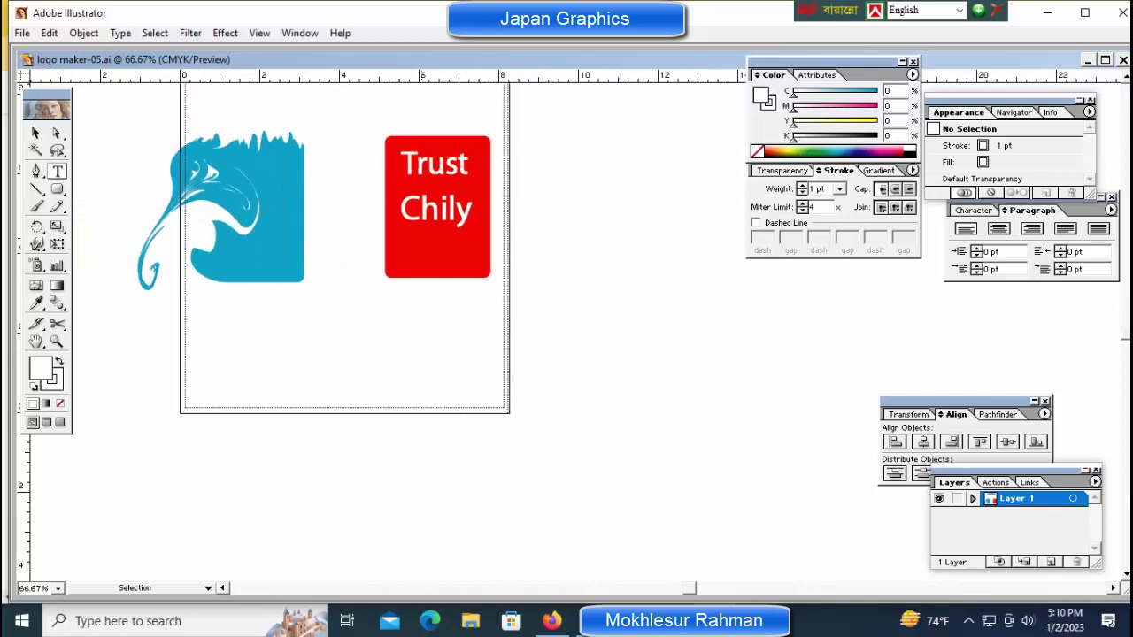
Move Chily directly beneath Trust to form a stacked two-line label.
left_click(422, 213)
key("ctrl+plus")
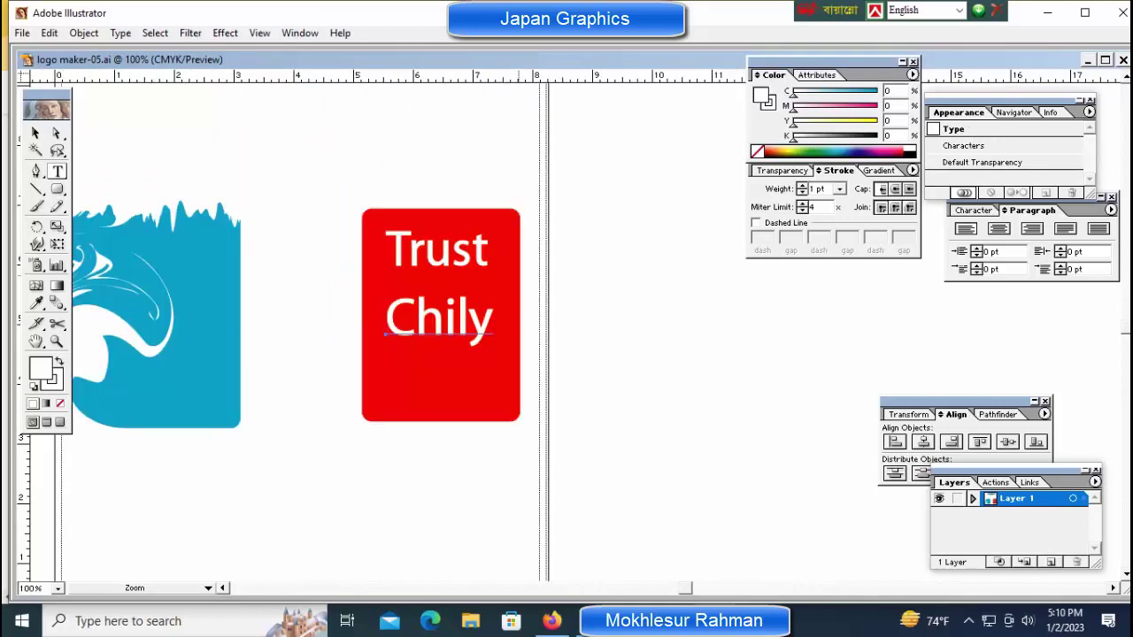
key("ctrl+plus")
left_click_drag(441, 394, 451, 401)
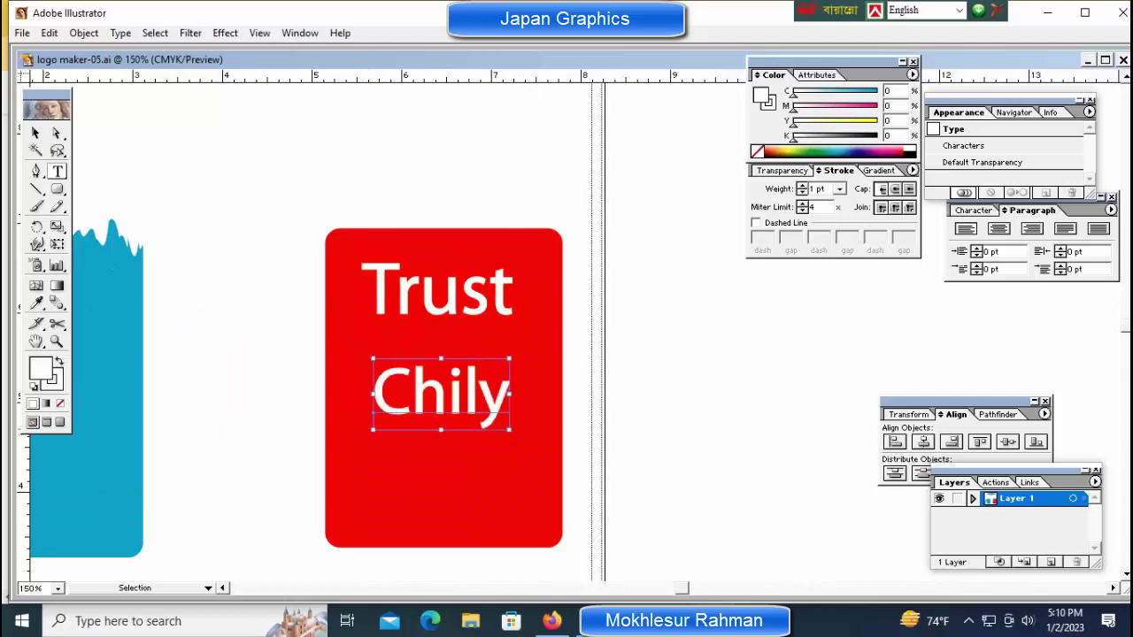
left_click_drag(440, 400, 438, 365)
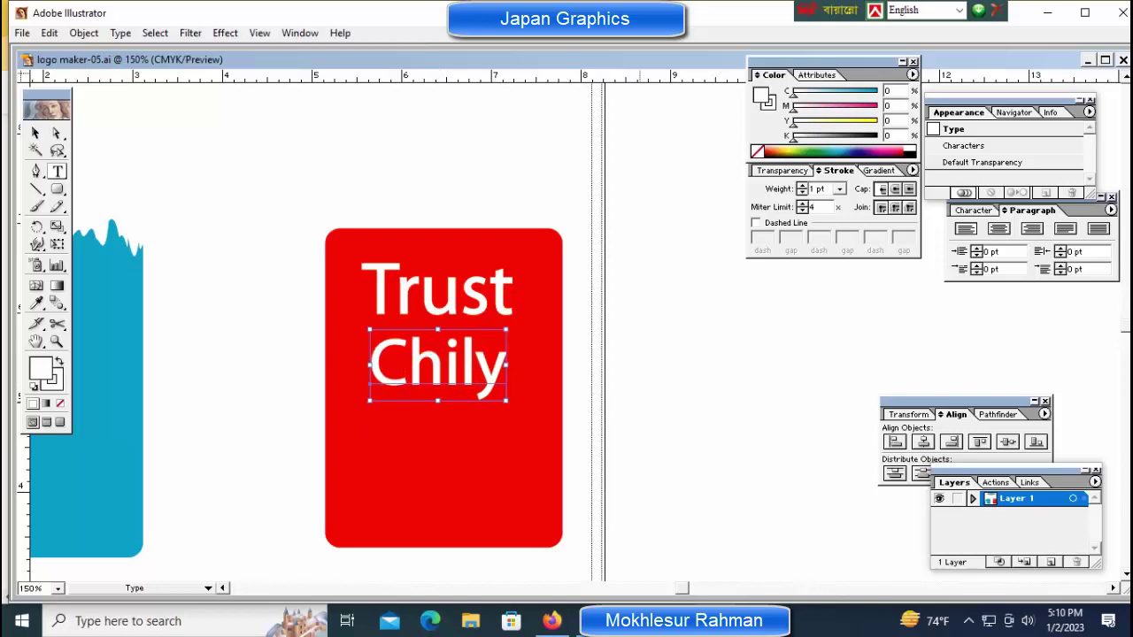
key("ctrl+shift+a")
key("ctrl+minus")
key("ctrl+minus")
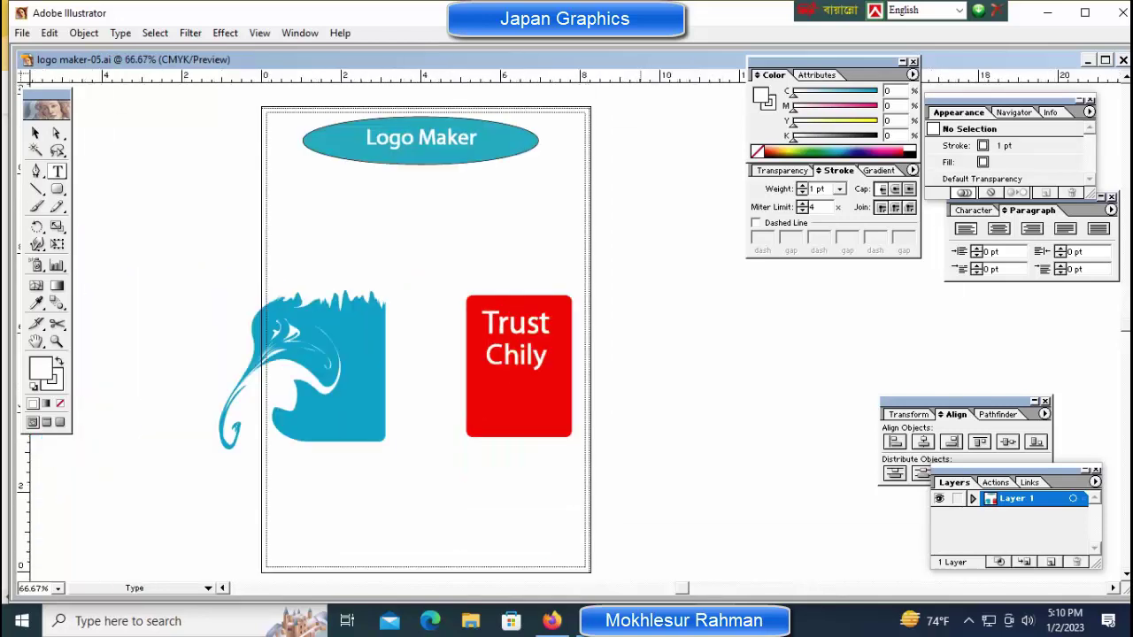
Shrink the blue splash into a small elephant icon on the red box.
left_click_drag(425, 354, 326, 274)
left_click_drag(97, 177, 352, 430)
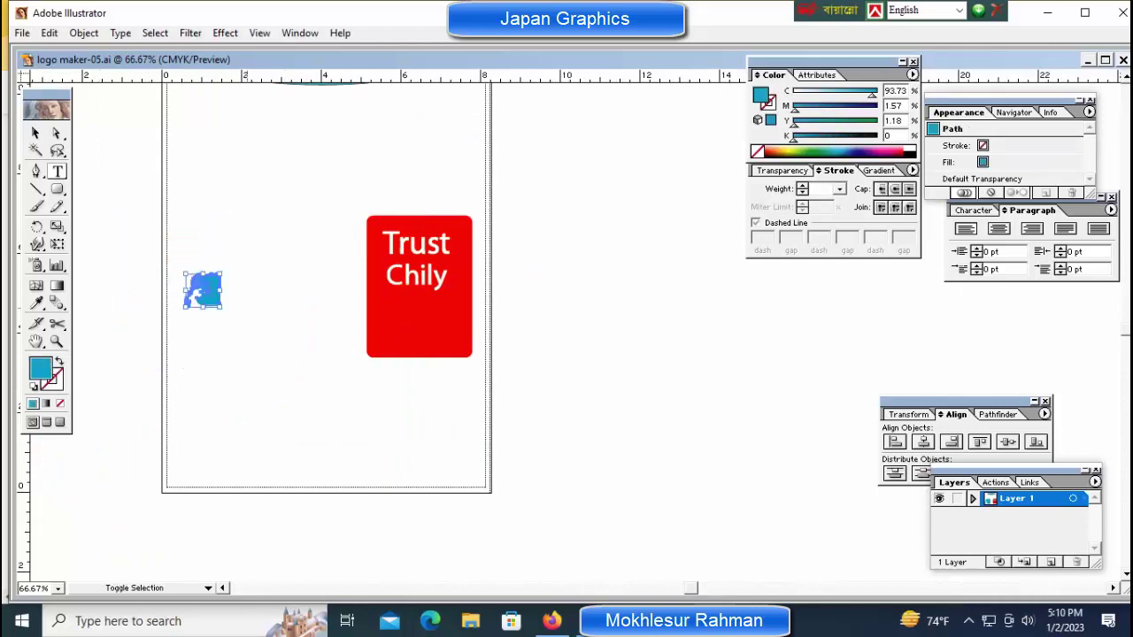
mouse_move(202, 298)
left_mouse_down()
mouse_move(392, 338)
mouse_move(448, 324)
left_mouse_up()
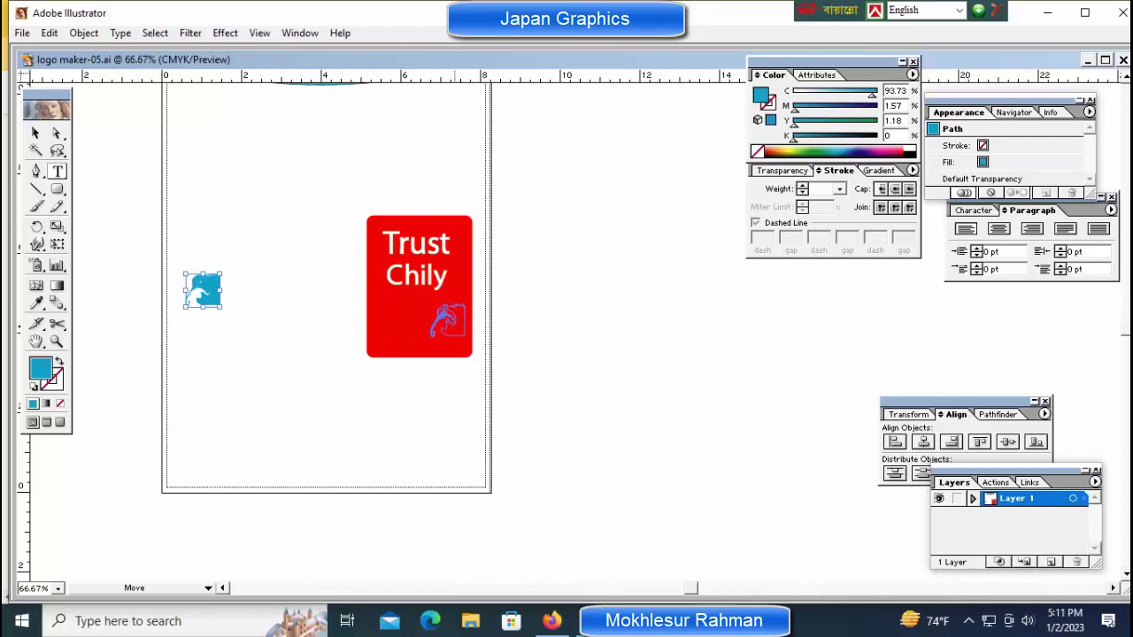
left_click_drag(448, 323, 444, 320)
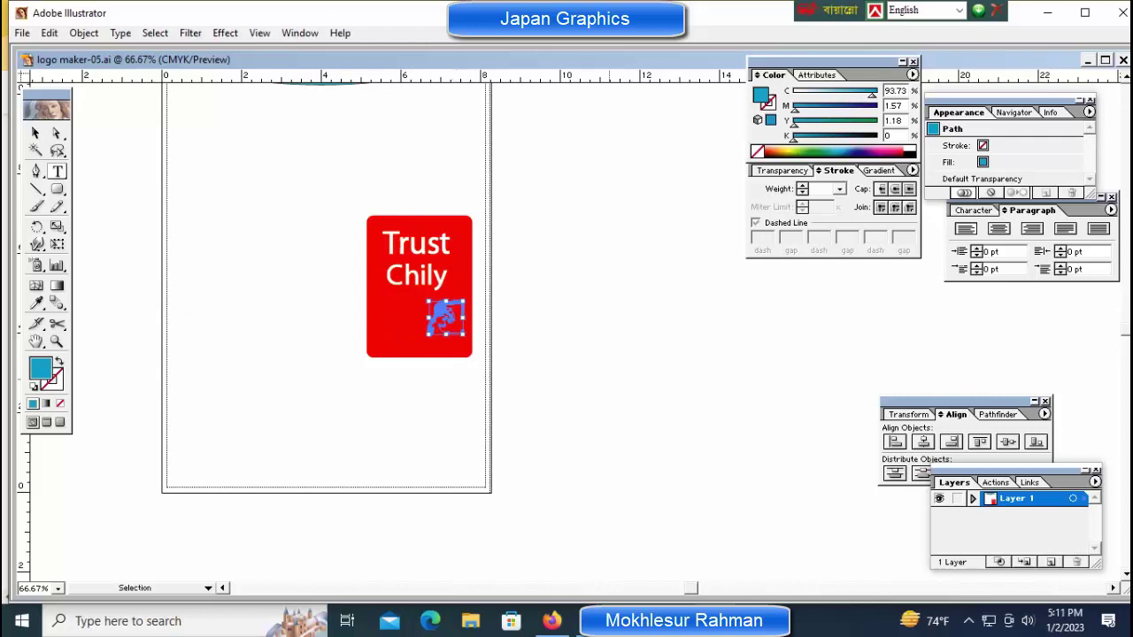
key("t")
key("ctrl+shift+a")
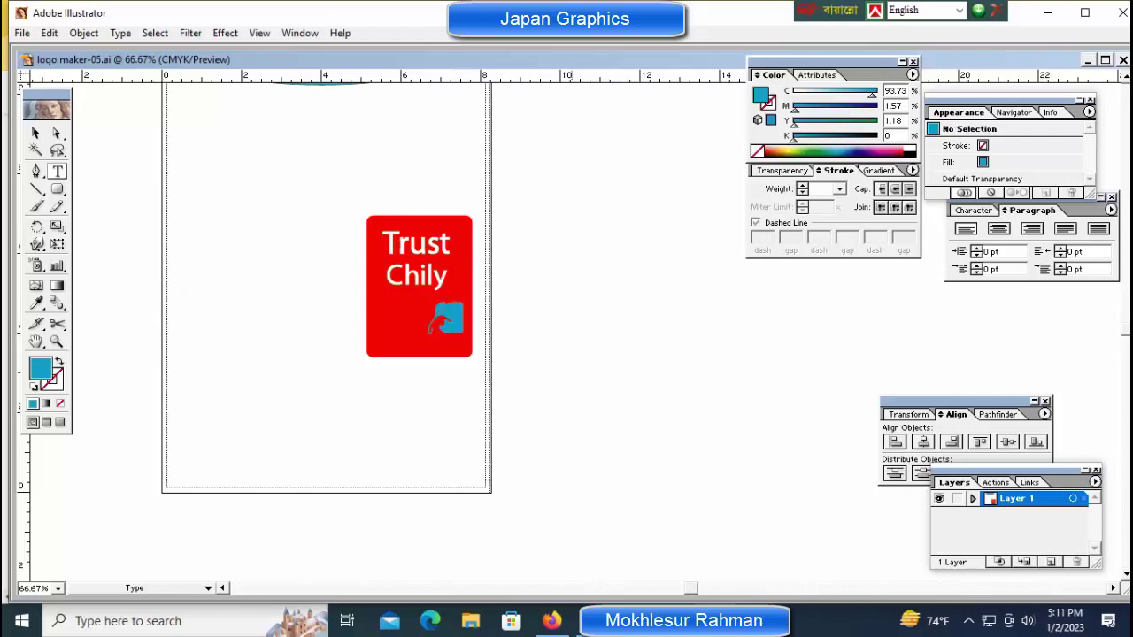
Nudge the elephant slightly down and around on the card.
left_click(426, 308)
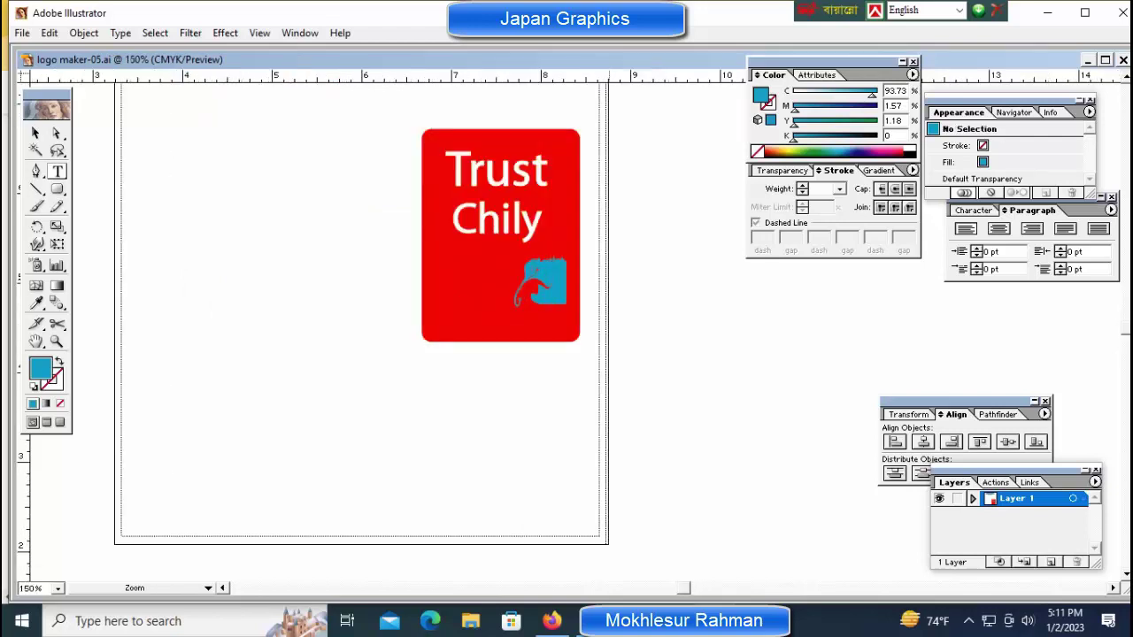
left_click(426, 309)
scroll(566, 328, "right", 1)
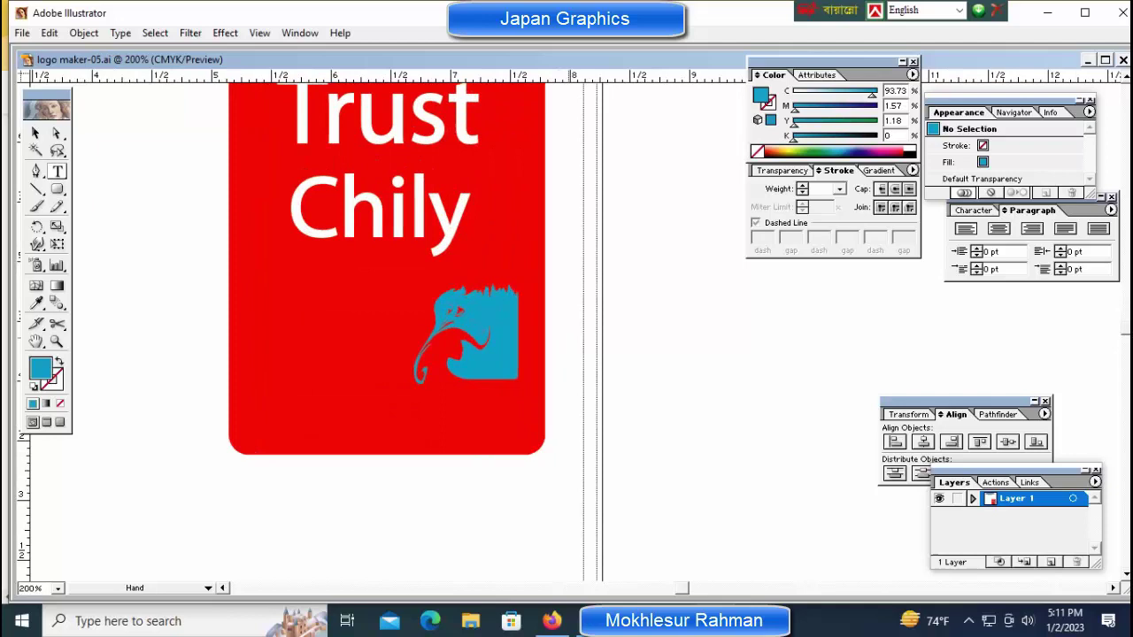
scroll(566, 328, "right", 2)
left_click(426, 335, "ctrl")
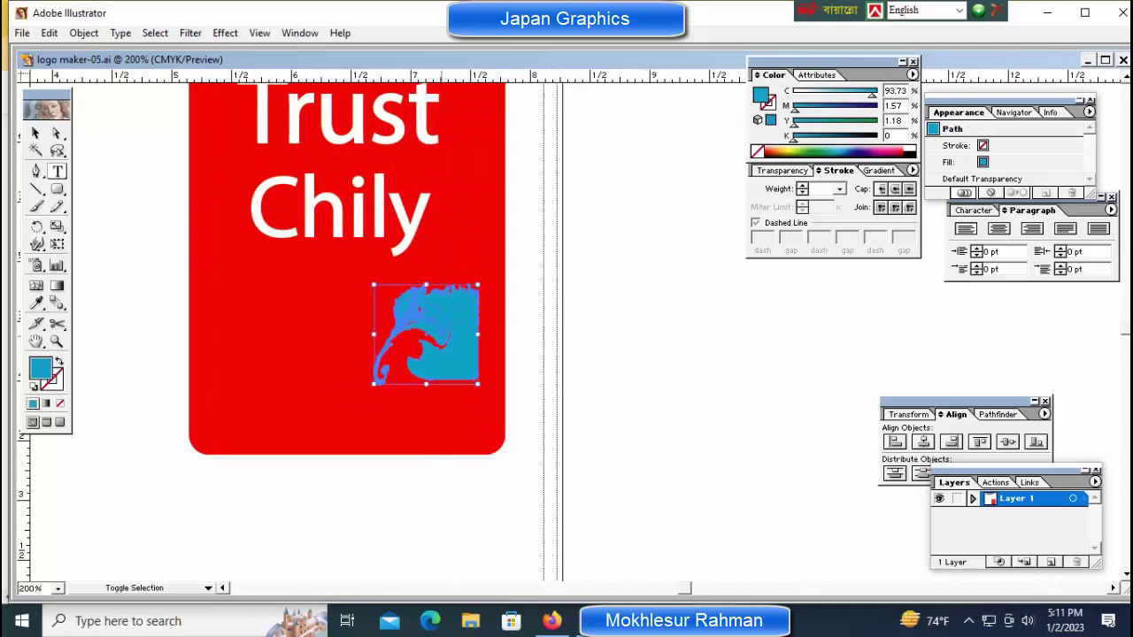
left_click_drag(426, 334, 428, 350)
key("Right")
key("Right")
key("Right")
key("Down")
key("Down")
key("Down")
key("Up")
key("Up")
key("Up")
key("Up")
key("Up")
key("Up")
key("Up")
key("Up")
key("Up")
key("Left")
key("Left")
Shift the elephant into the card's lower-left corner with larger nudges.
key("shift+Left")
key("shift+Left")
key("shift+Left")
key("shift+Left")
key("shift+Left")
key("shift+Left")
key("shift+Left")
key("shift+Left")
key("shift+Down")
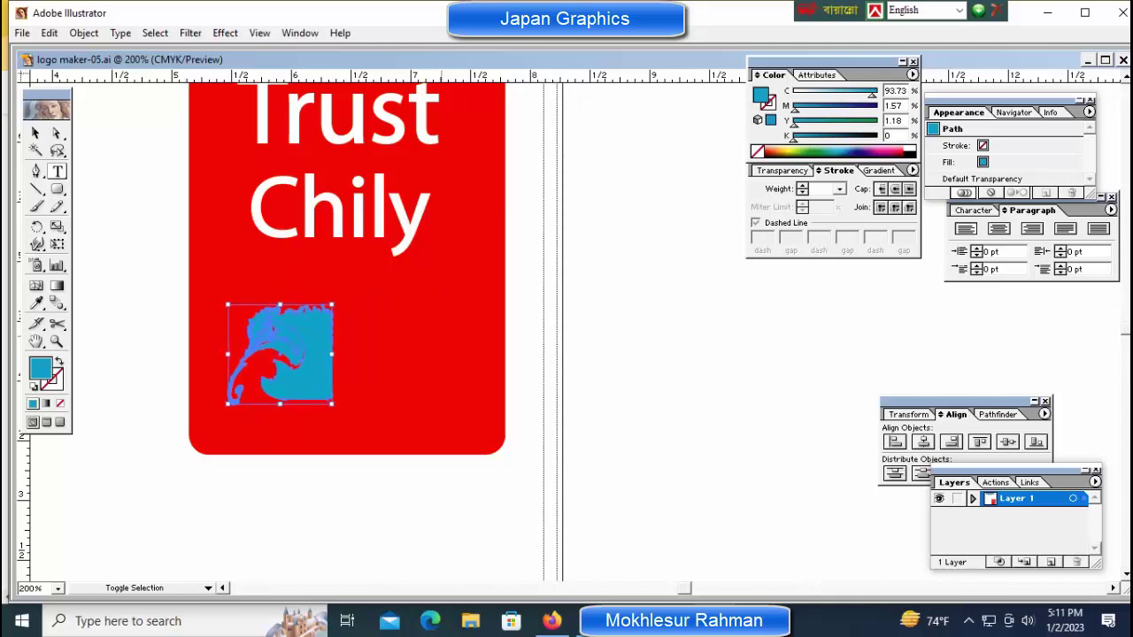
key("shift+Down")
key("shift+Left")
key("shift+Left")
key("shift+Down")
key("Right")
key("Right")
key("Right")
key("Right")
key("shift+Up")
key("Down")
key("Down")
key("Down")
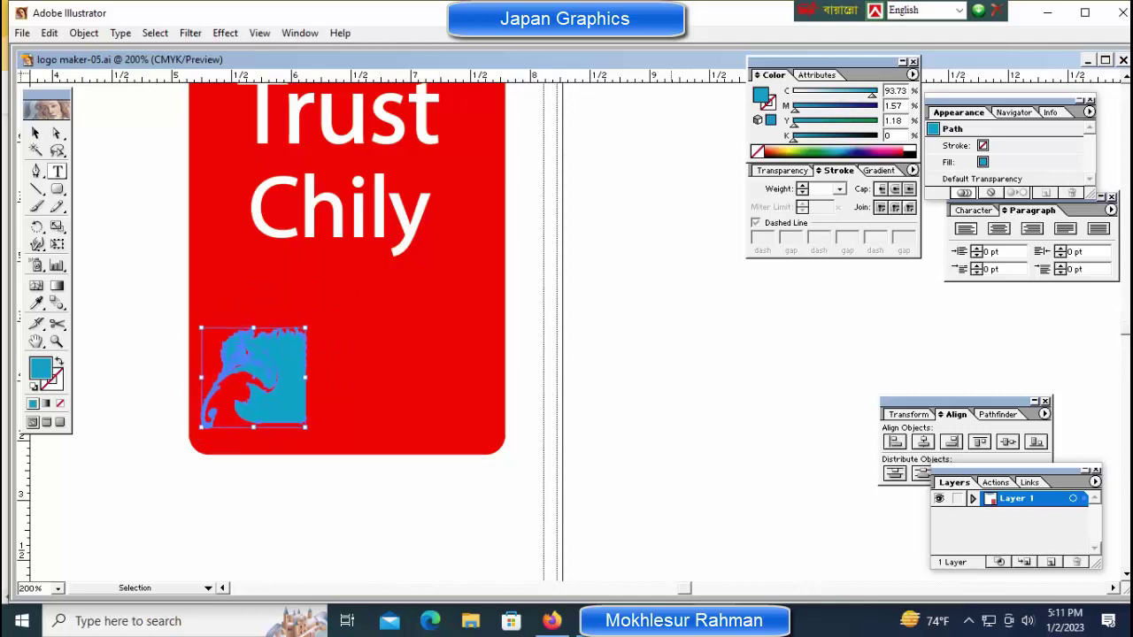
key("ctrl+shift+a")
Type 'Elephent Group' as new text below the card.
scroll(347, 266, "down", 5)
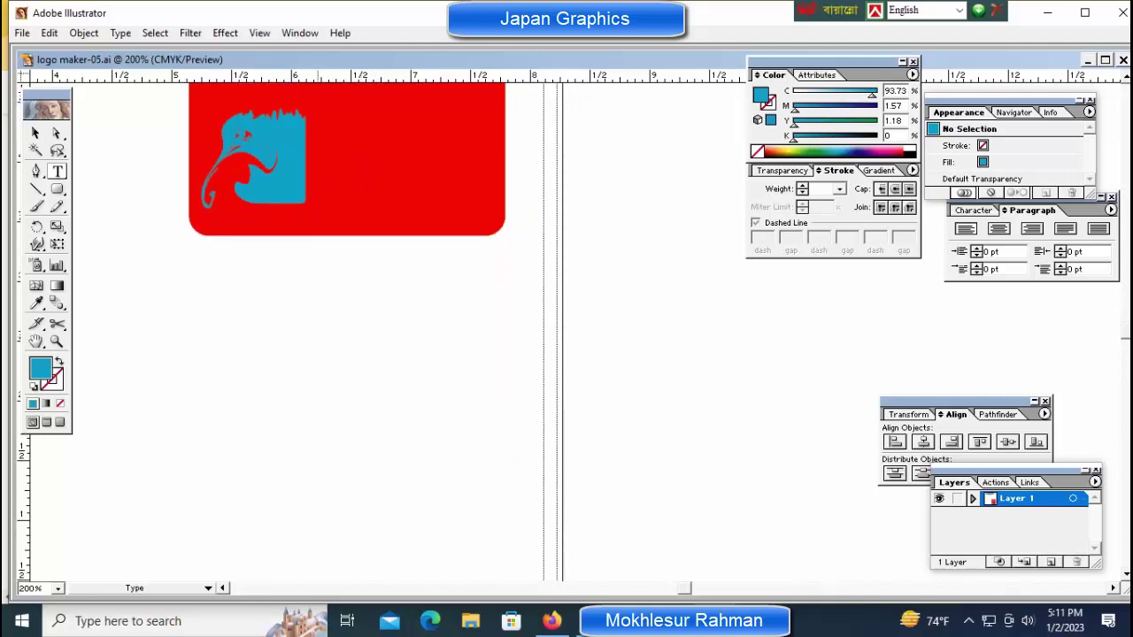
left_click(319, 338)
type("Elephent")
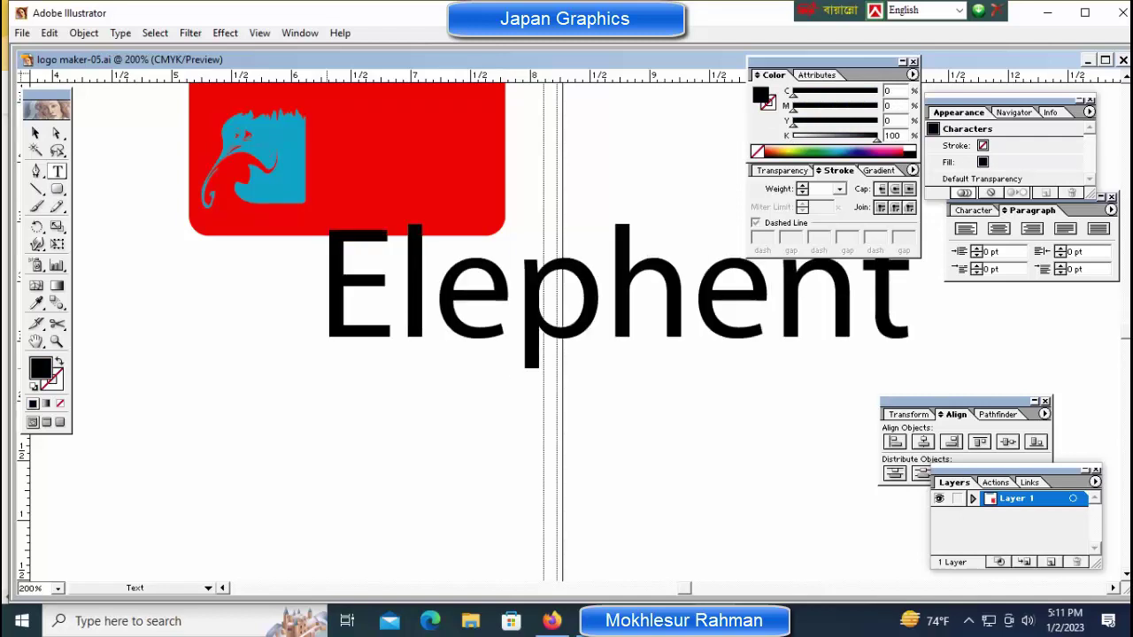
type(" Group")
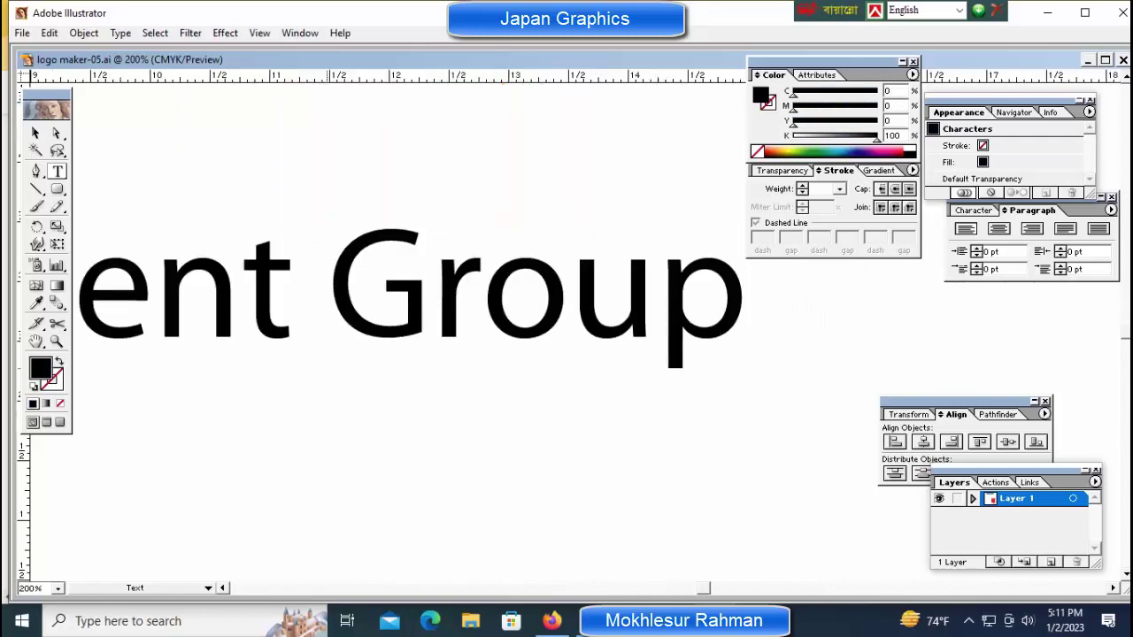
key("ctrl+minus")
key("ctrl+minus")
key("ctrl+minus")
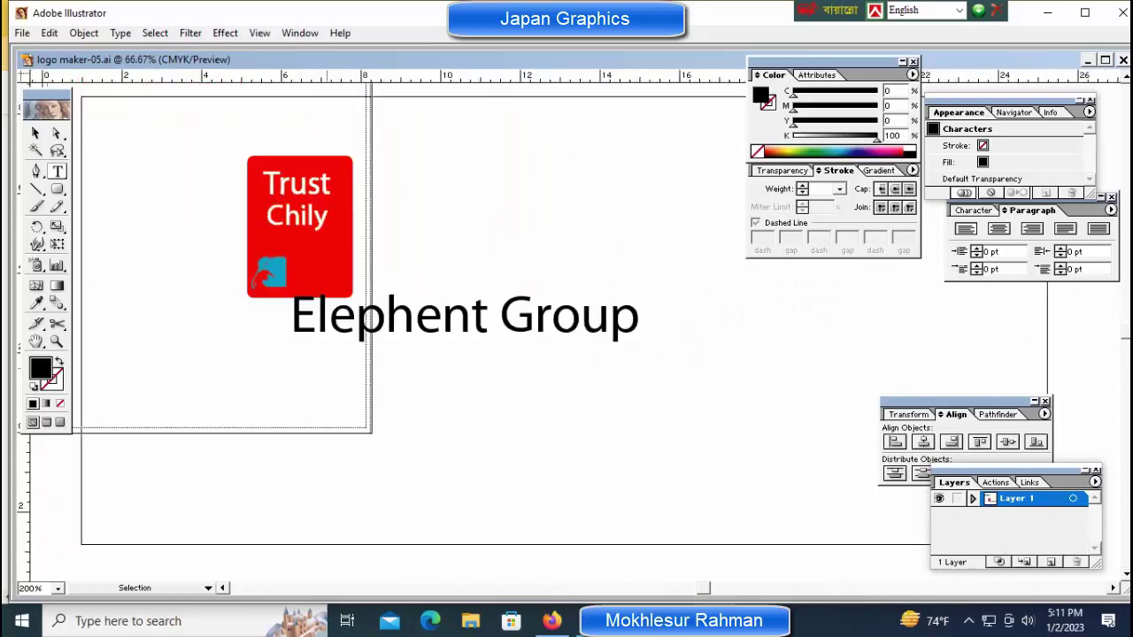
key("ctrl+minus")
key("ctrl+plus")
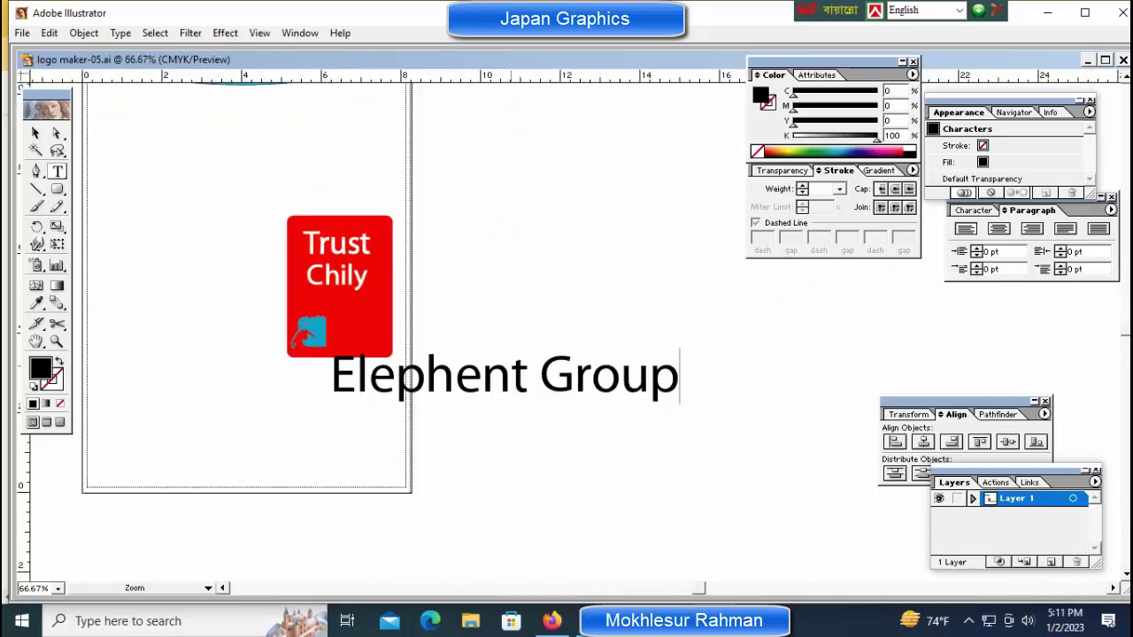
key("ctrl+plus")
key("ctrl+plus")
key("Escape")
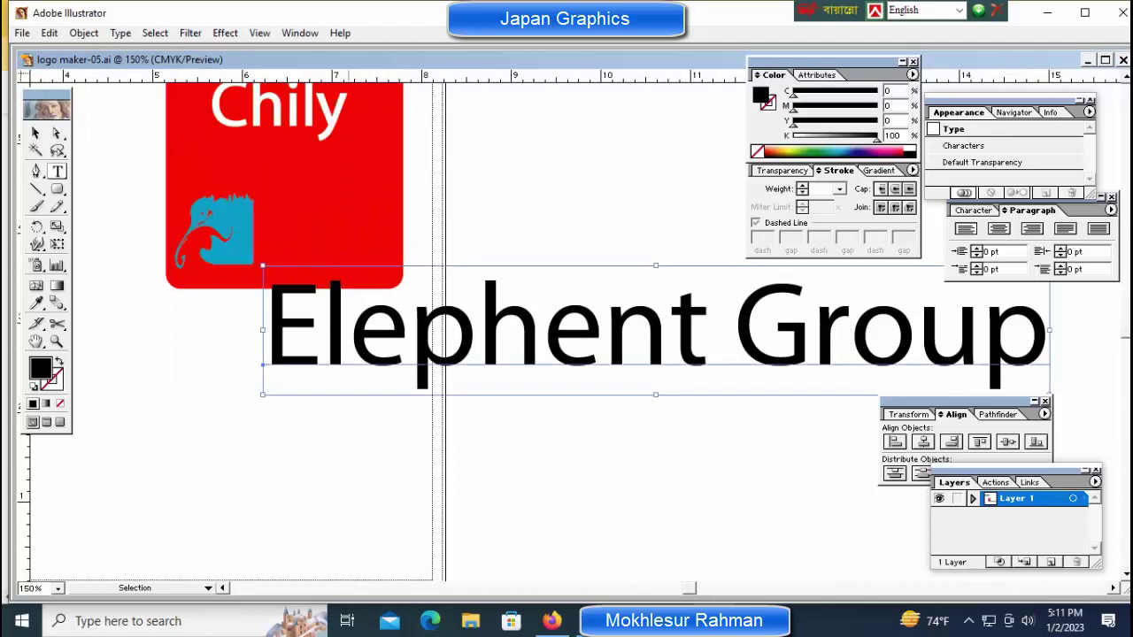
Scale the Elephent Group text down onto the card beside the elephant.
mouse_move(1045, 363)
left_mouse_down()
mouse_move(717, 340)
mouse_move(321, 209)
mouse_move(324, 253)
left_mouse_up()
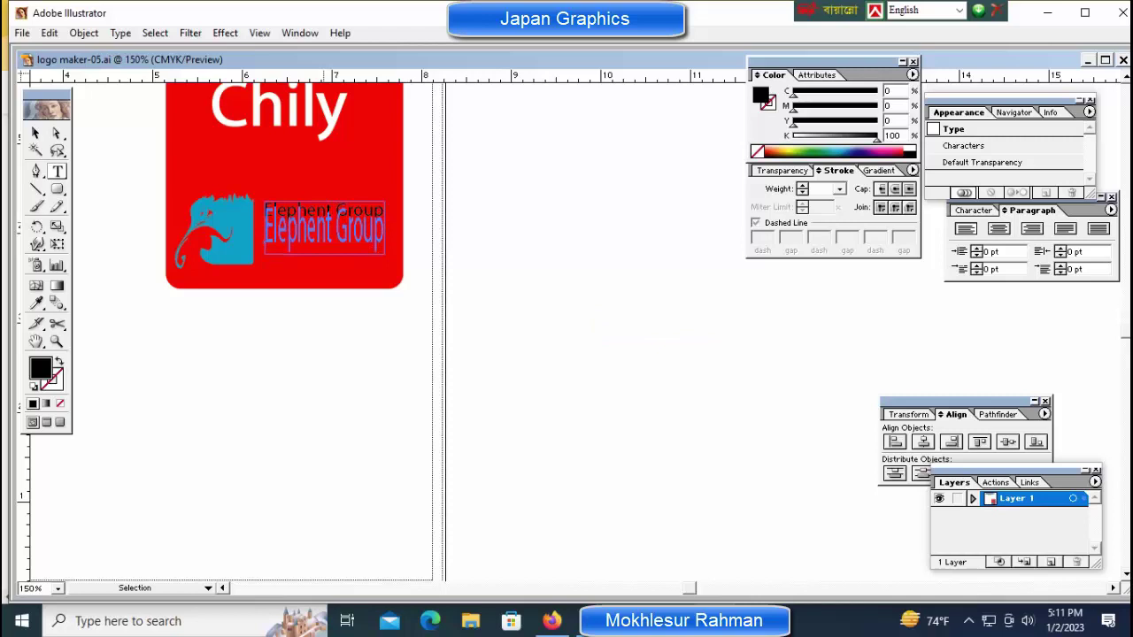
left_click_drag(384, 228, 397, 228)
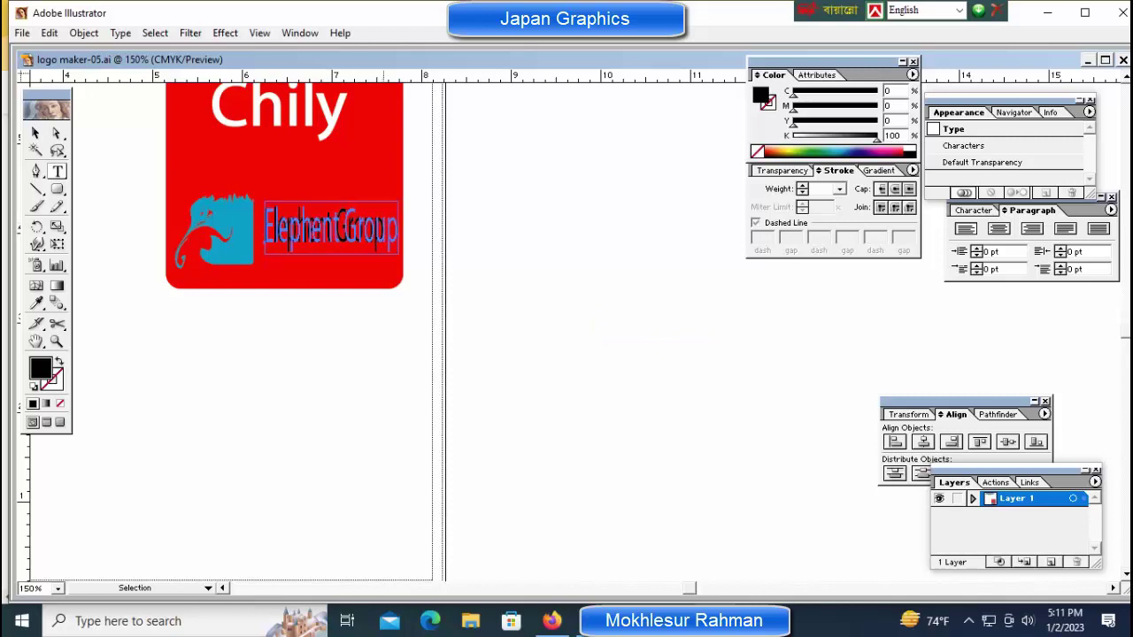
left_click(216, 229)
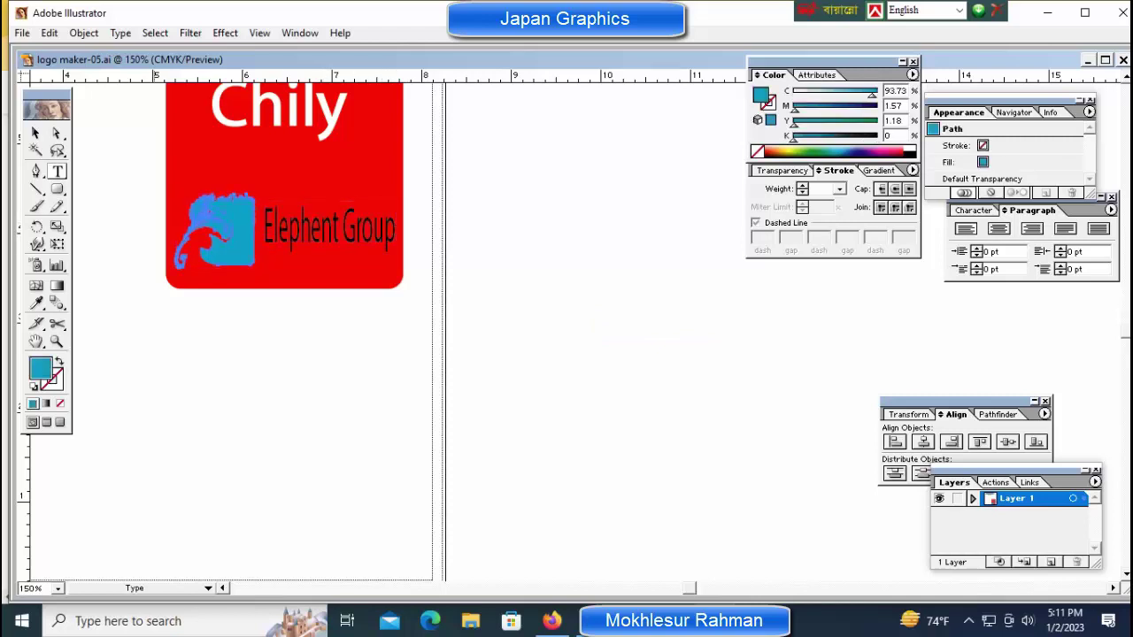
Make the elephant graphic white.
left_click(912, 152)
key("ctrl+shift+a")
left_click_drag(266, 328, 439, 328)
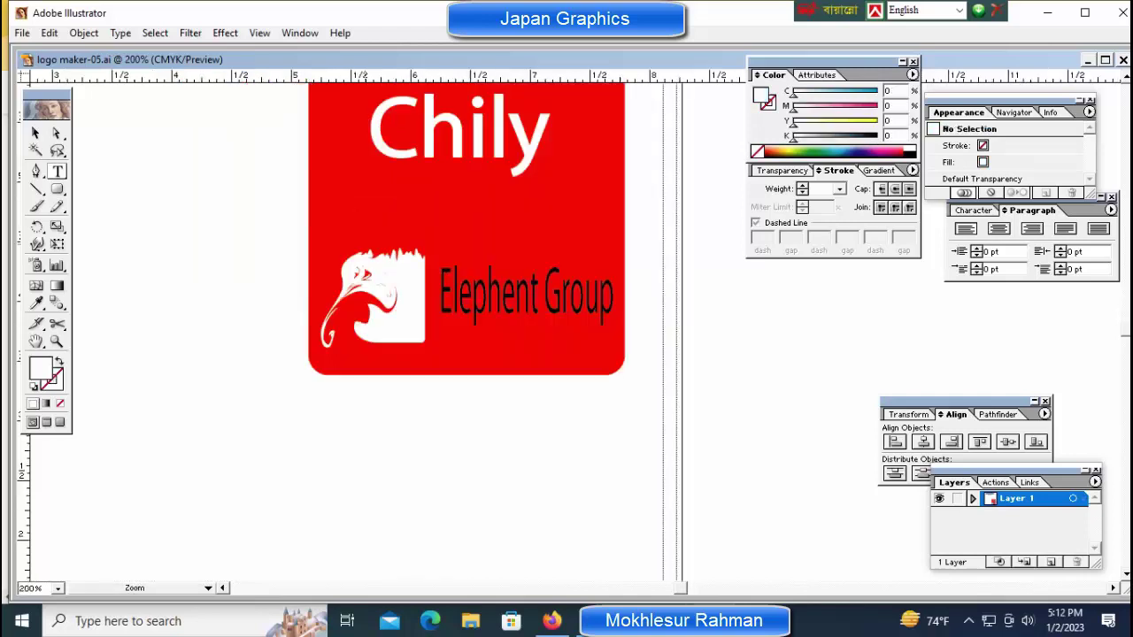
left_click(360, 231)
left_click_drag(576, 390, 316, 328)
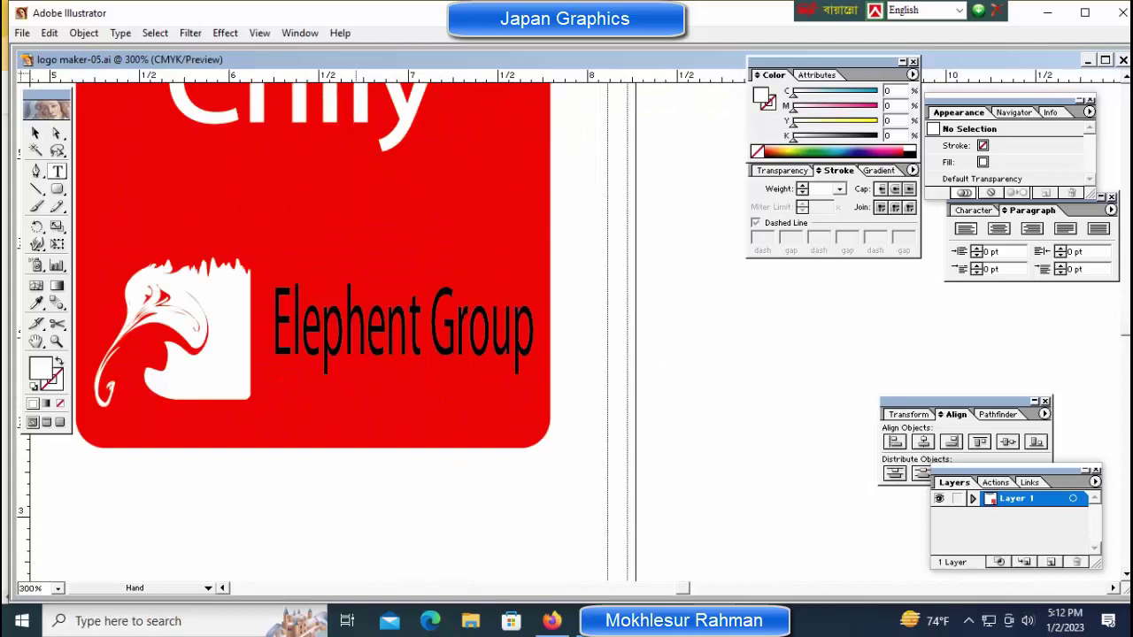
Align the Elephent Group text beside the elephant, stretch it taller, and make it white.
left_click(403, 323)
left_click_drag(403, 323, 400, 341)
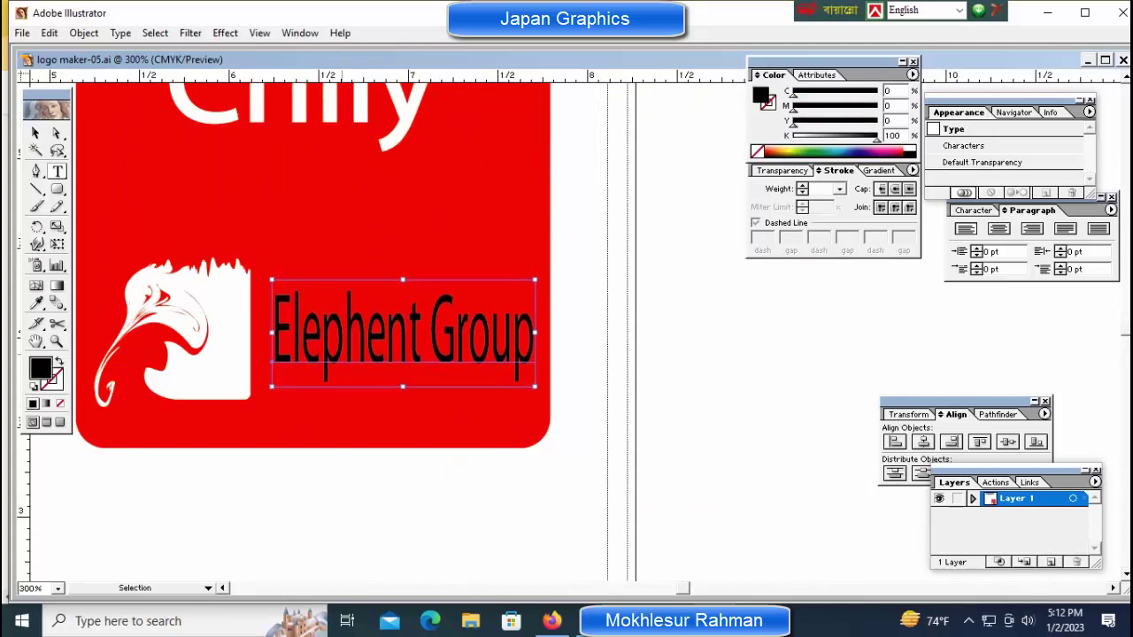
key("Left")
key("Left")
key("Left")
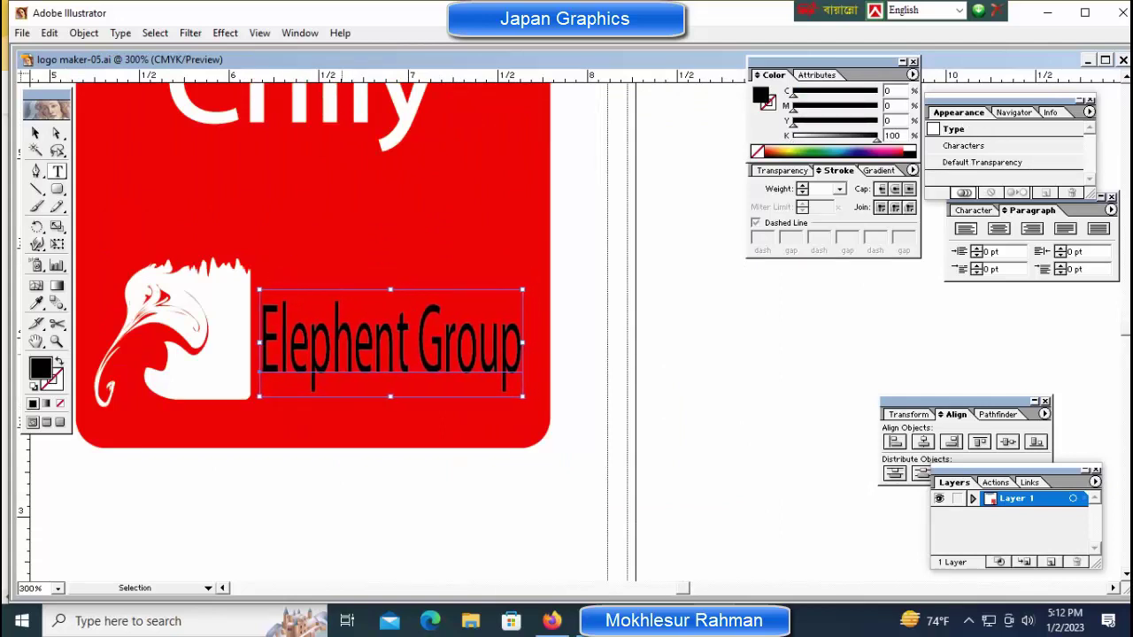
key("Down")
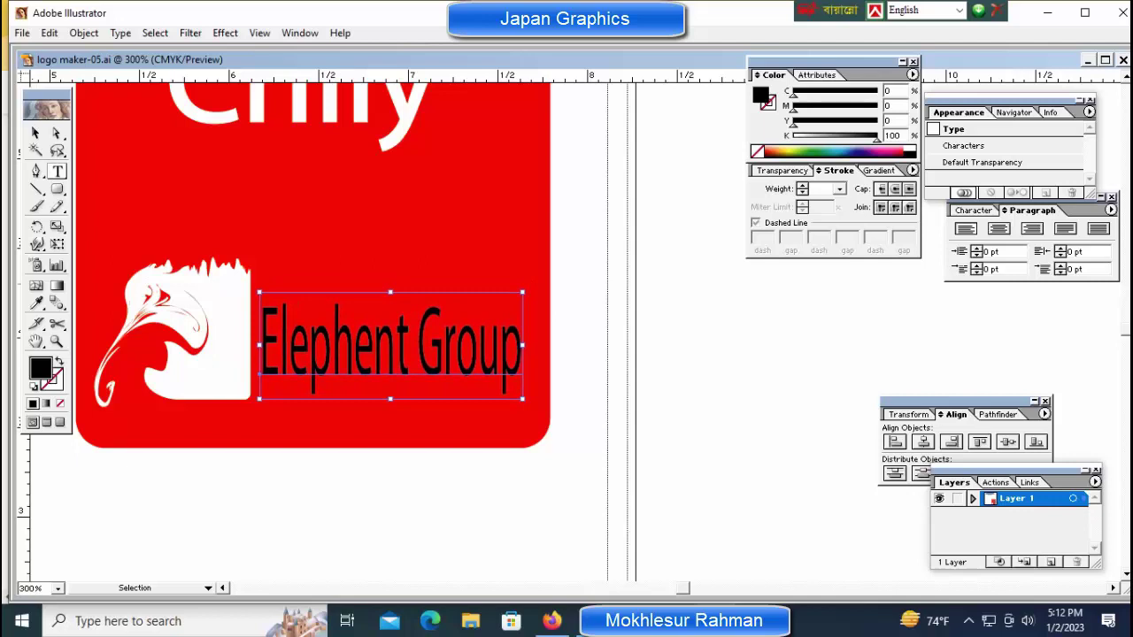
left_click_drag(391, 292, 391, 265)
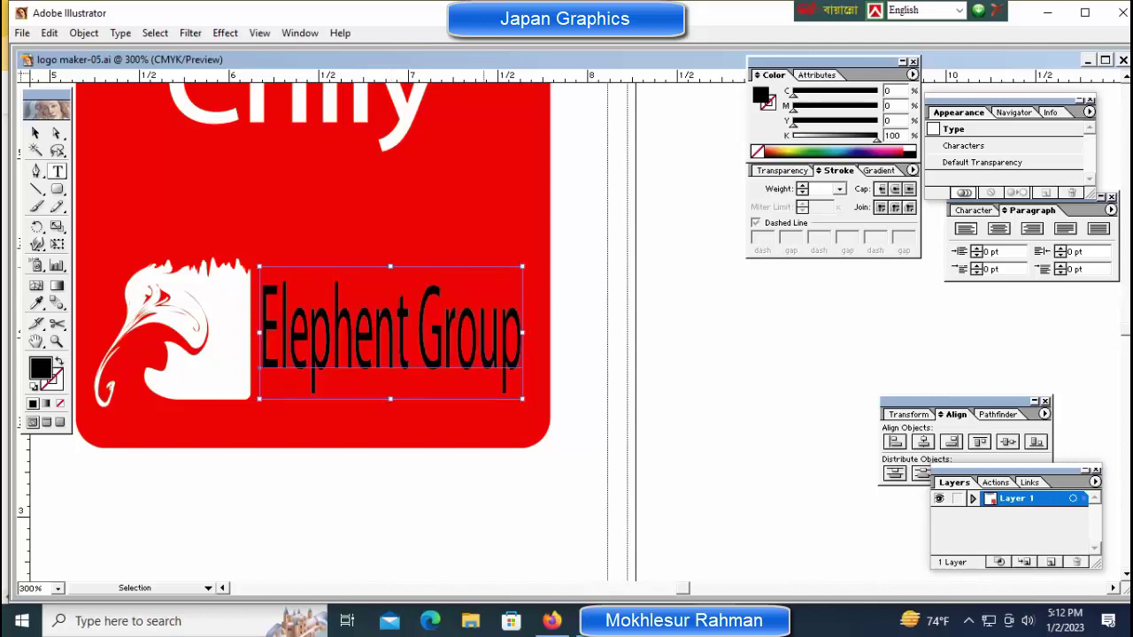
left_click(913, 147)
key("ctrl+shift+a")
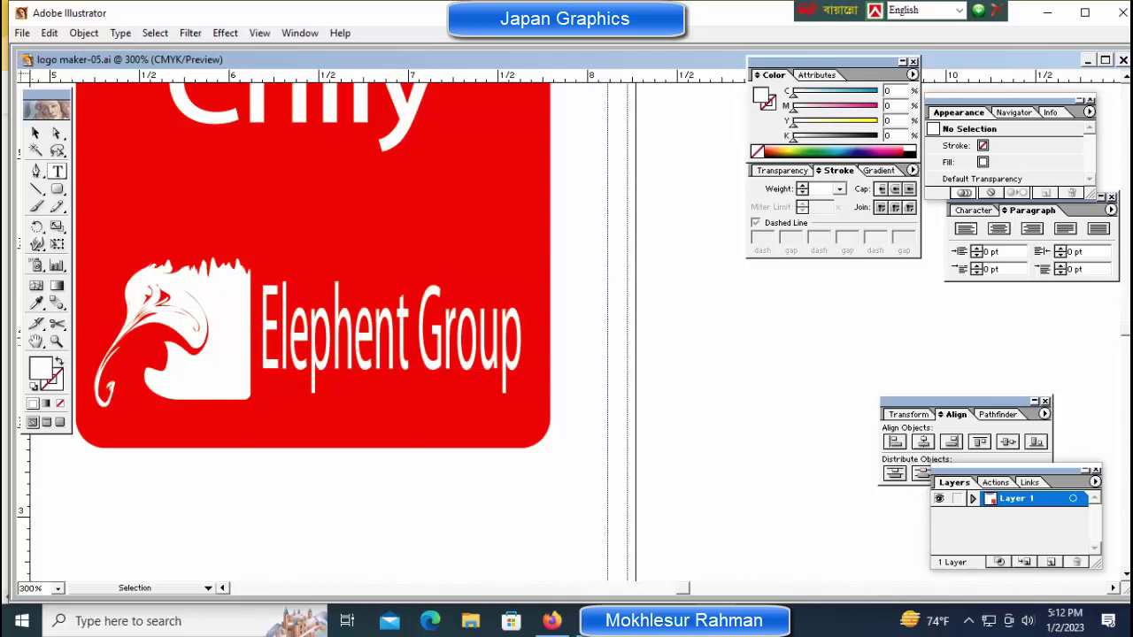
key("ctrl+minus")
key("ctrl+minus")
key("ctrl+minus")
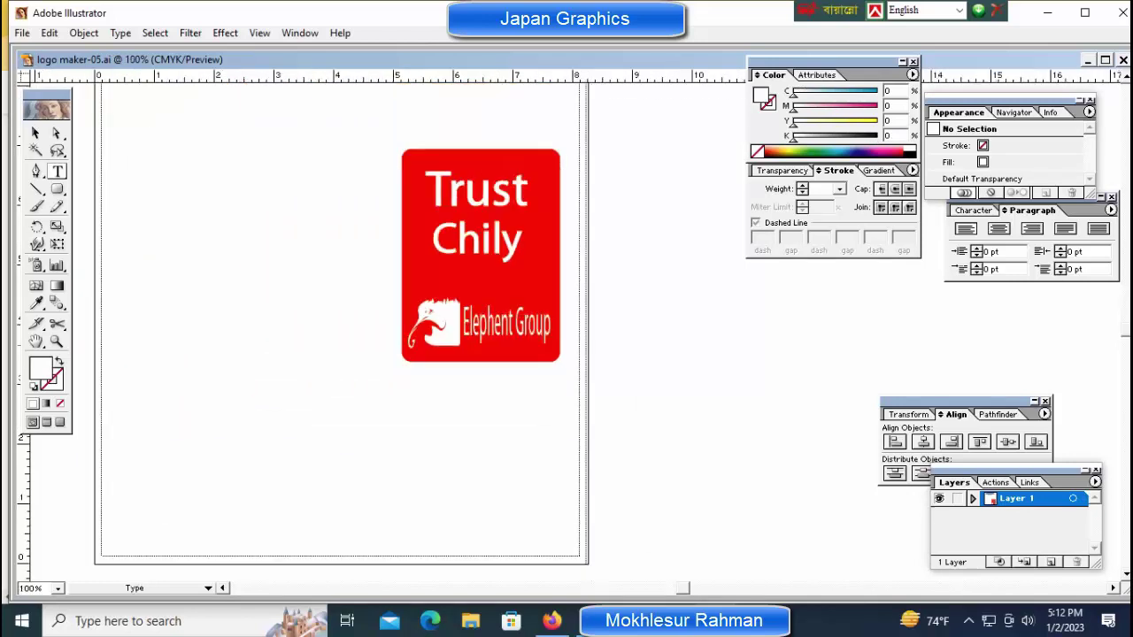
Nudge the Trust Chily heading right to centre it; give Elephent Group a white 1 pt stroke.
left_click_drag(399, 319, 239, 319)
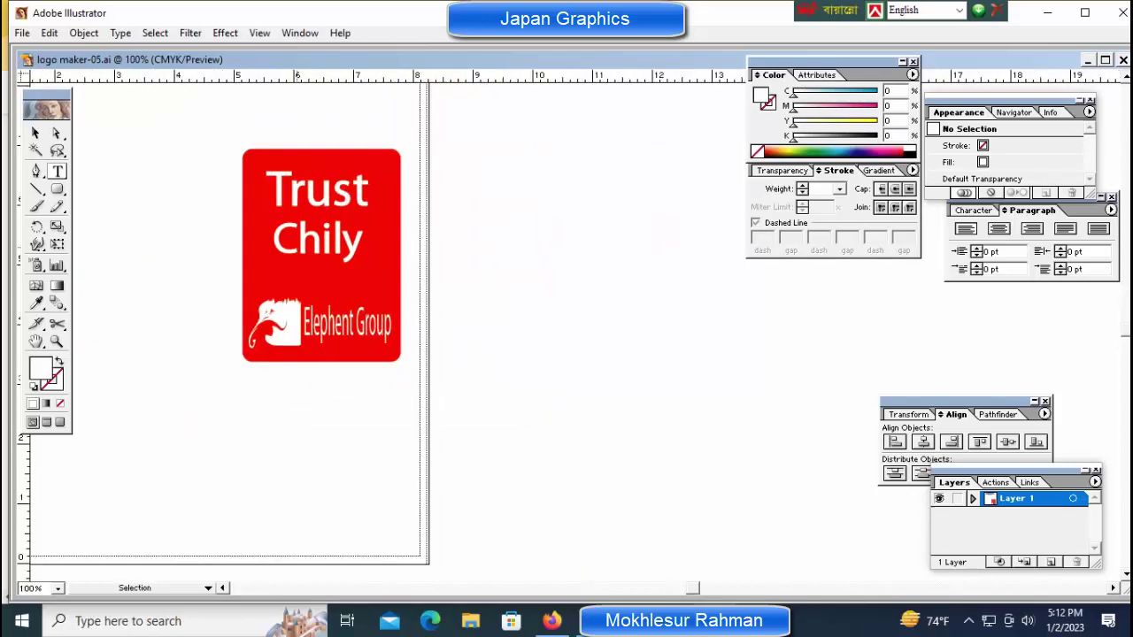
left_click(323, 239)
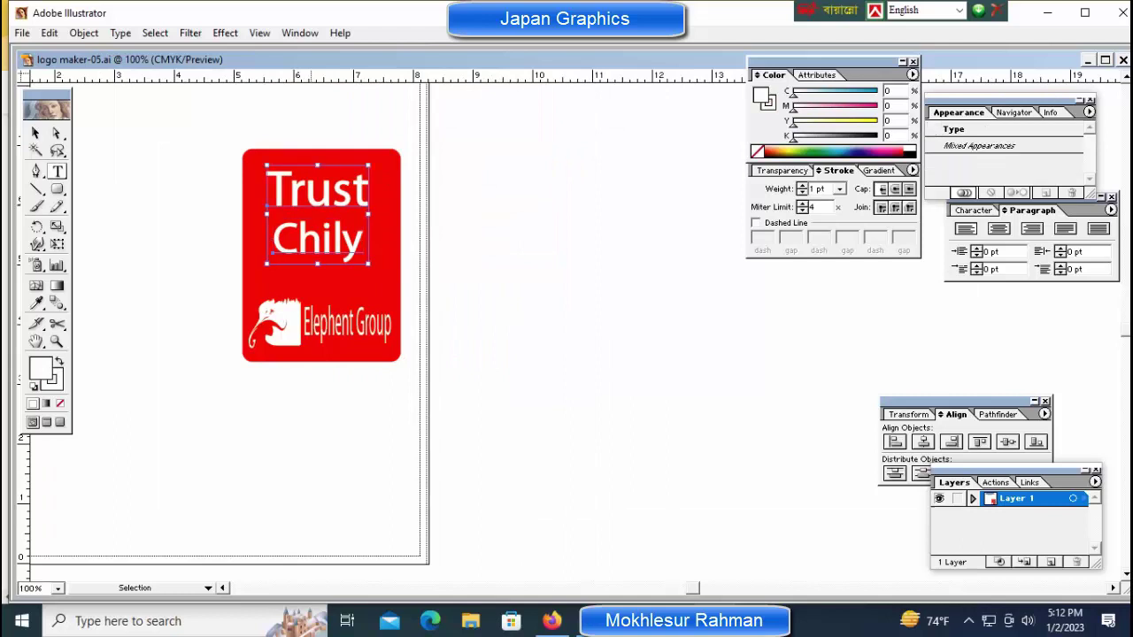
key("Right")
key("Right")
key("Right")
key("Right")
key("Right")
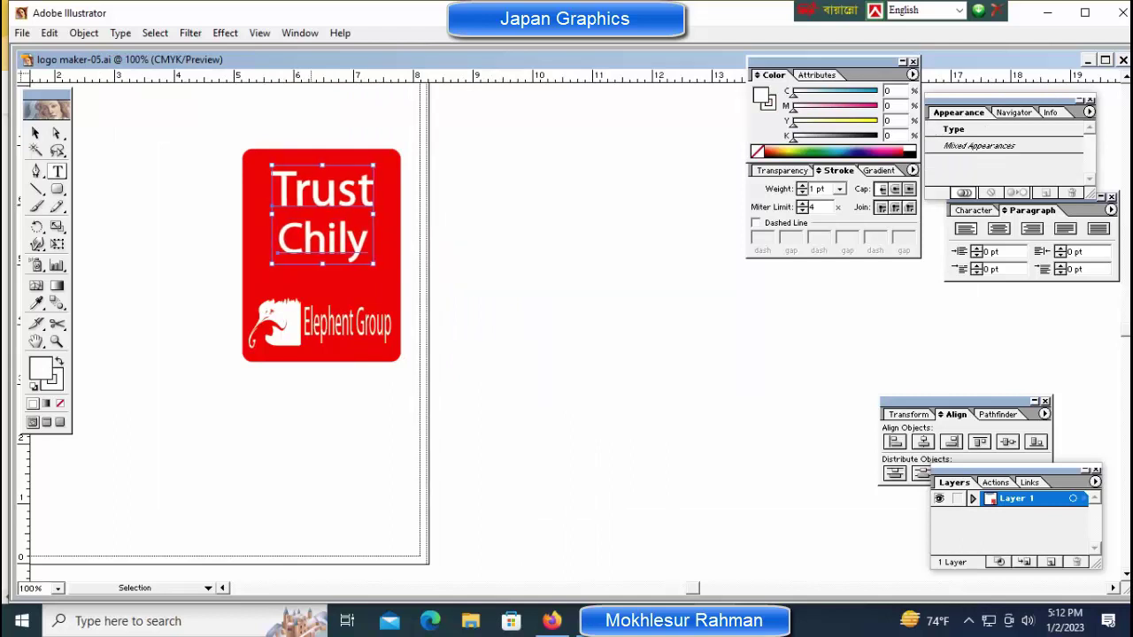
left_click(347, 324)
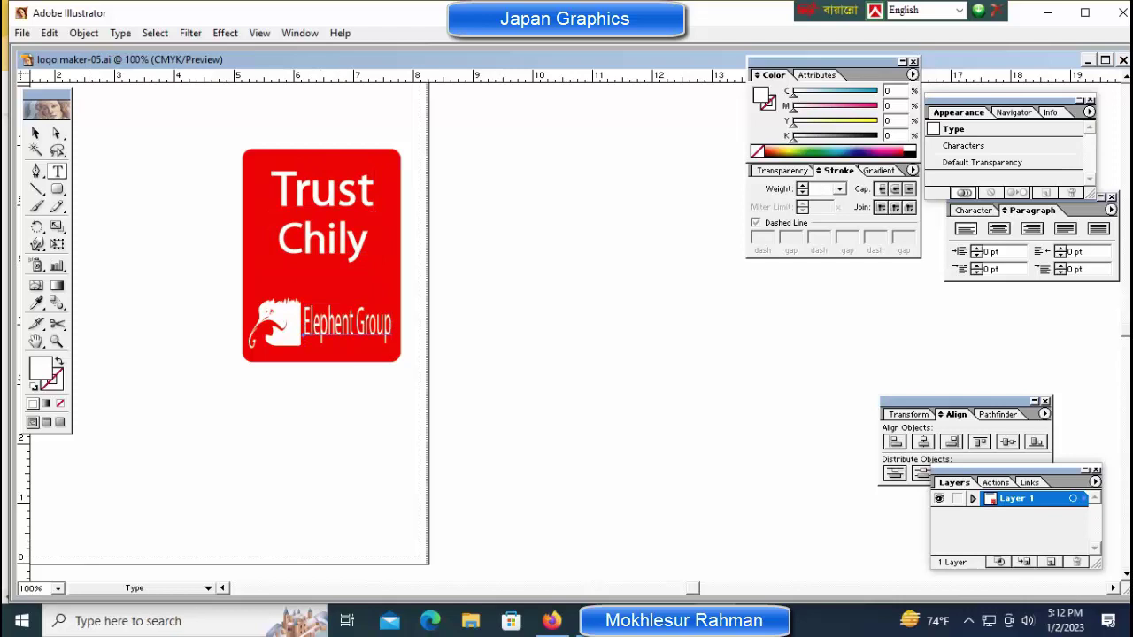
key("slash")
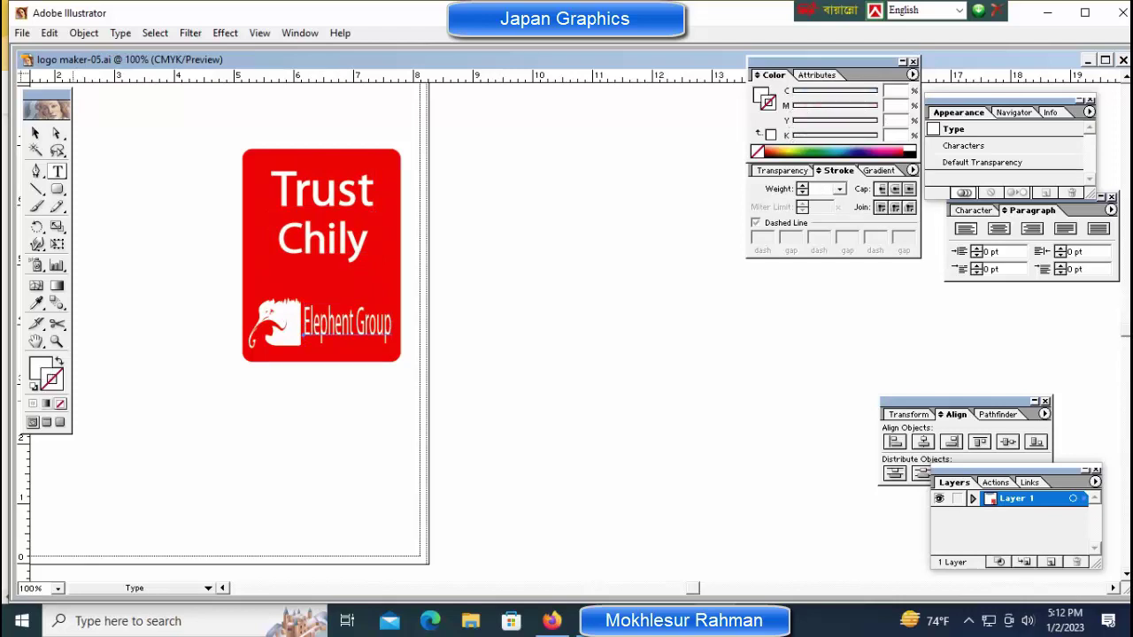
key("ctrl+shift+a")
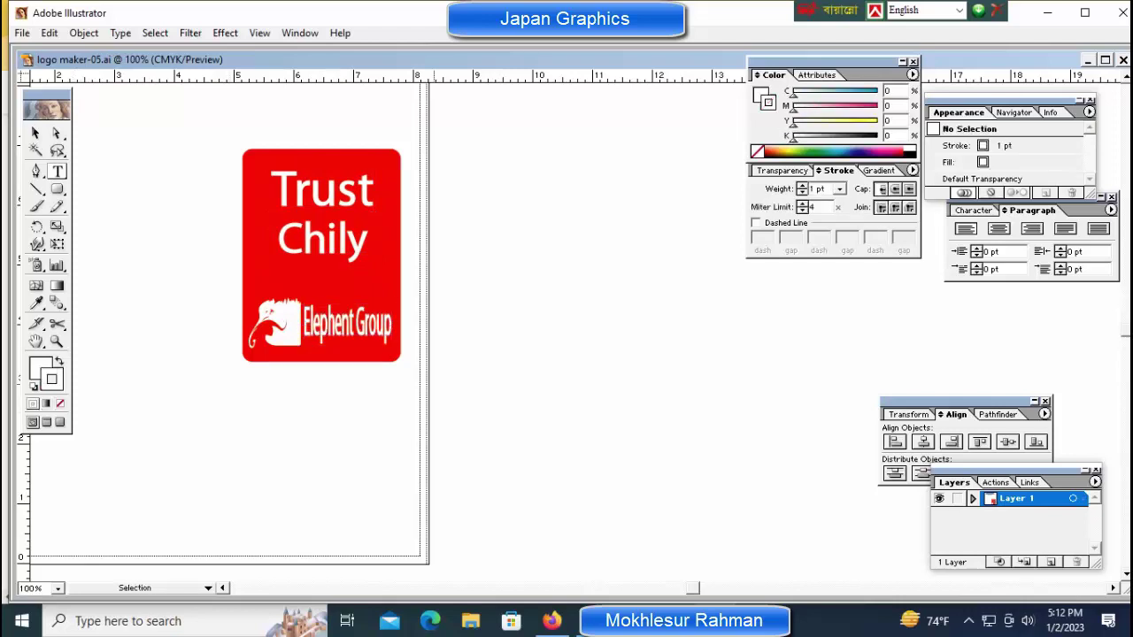
key("ctrl+plus")
Stretch the Elephent Group text wider, and taller both downward and upward.
left_click(500, 337)
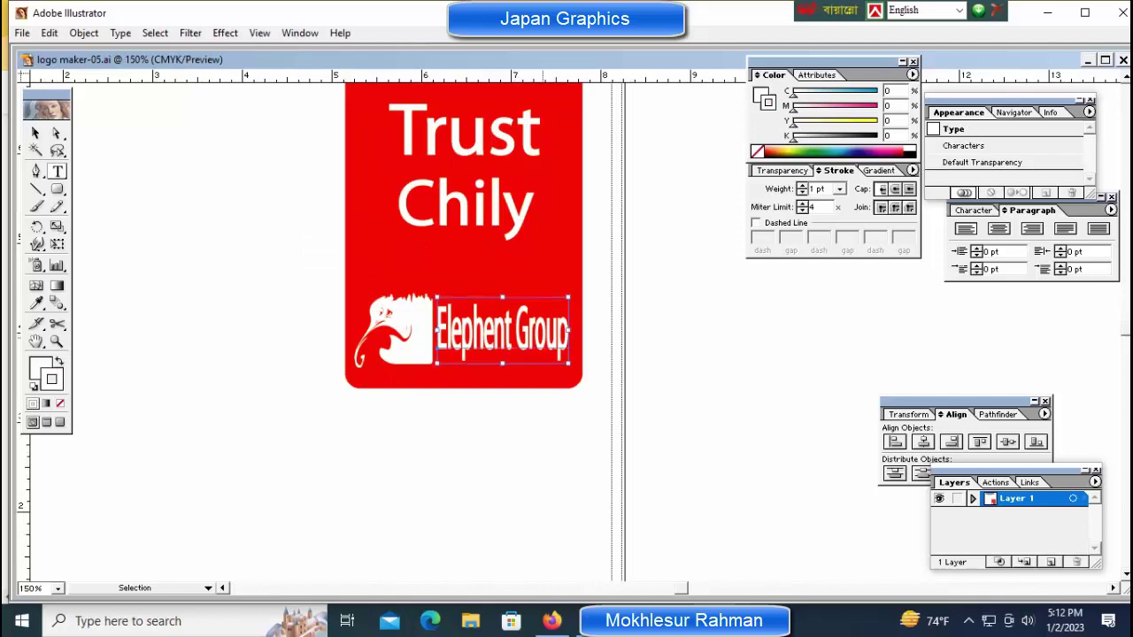
left_click_drag(569, 330, 577, 330)
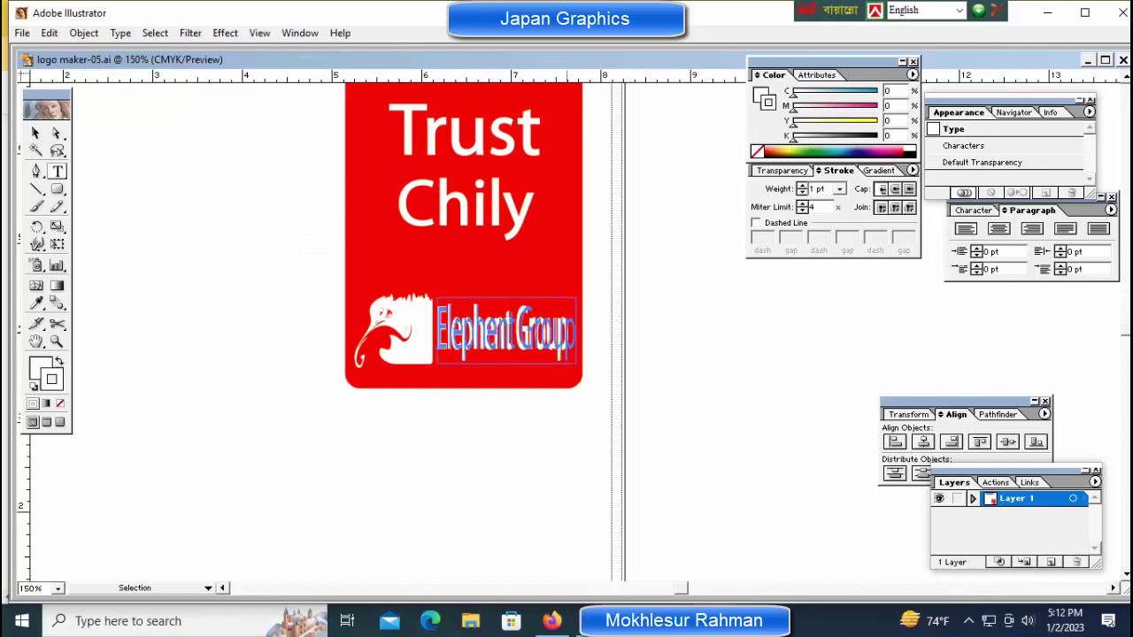
left_click_drag(507, 363, 506, 376)
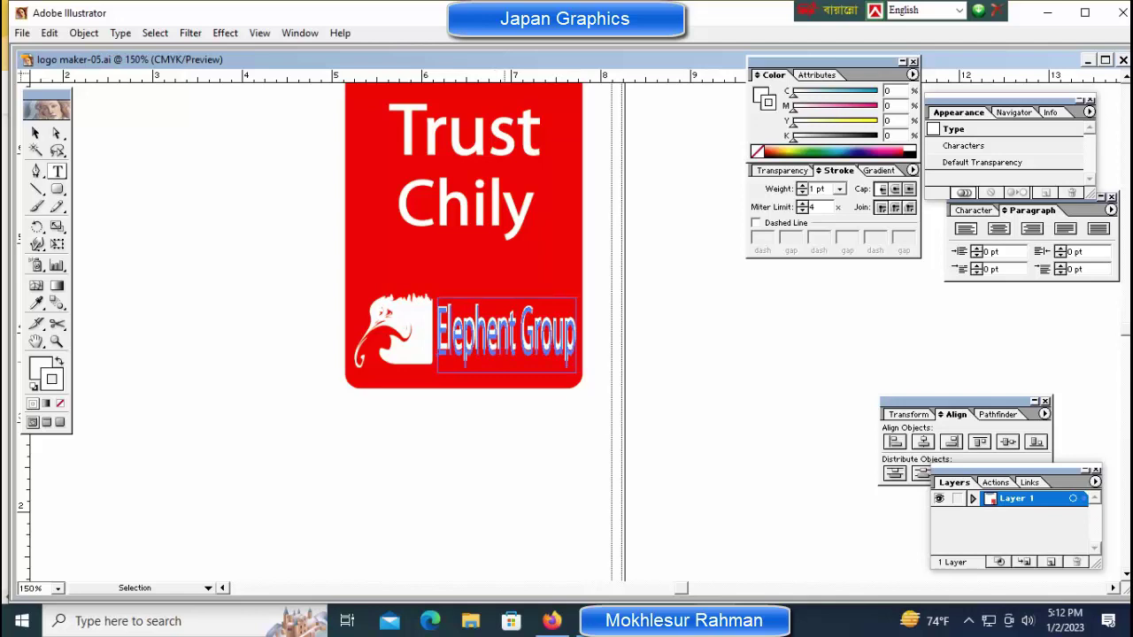
left_click_drag(506, 297, 507, 285)
key("ctrl+shift+a")
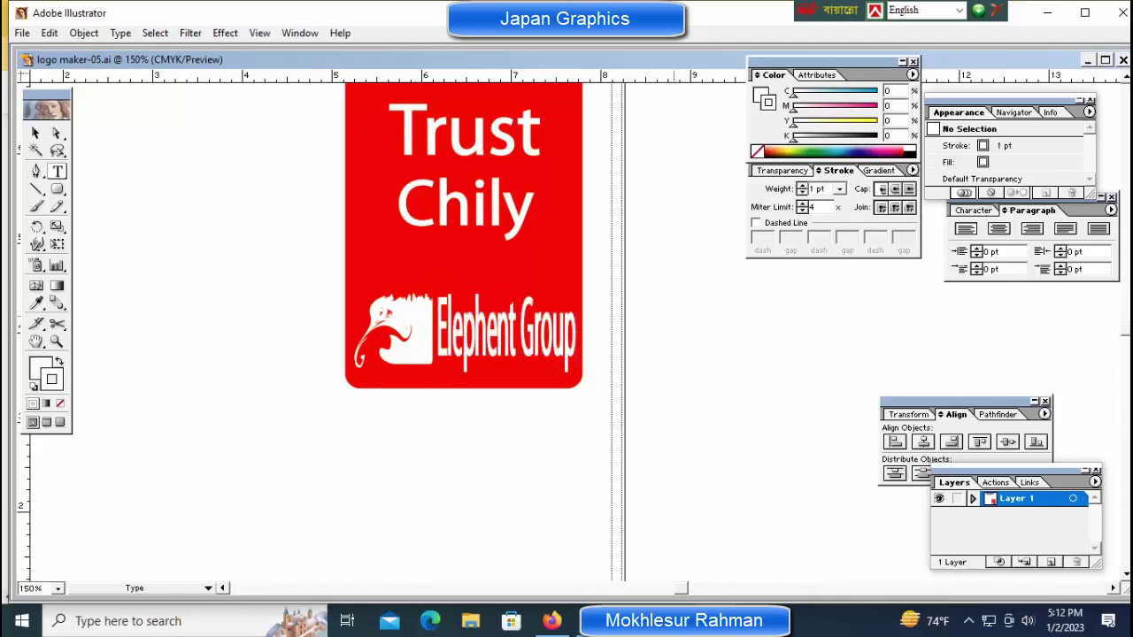
Nudge the Trust Chily heading slightly down on the card.
key("ctrl+1")
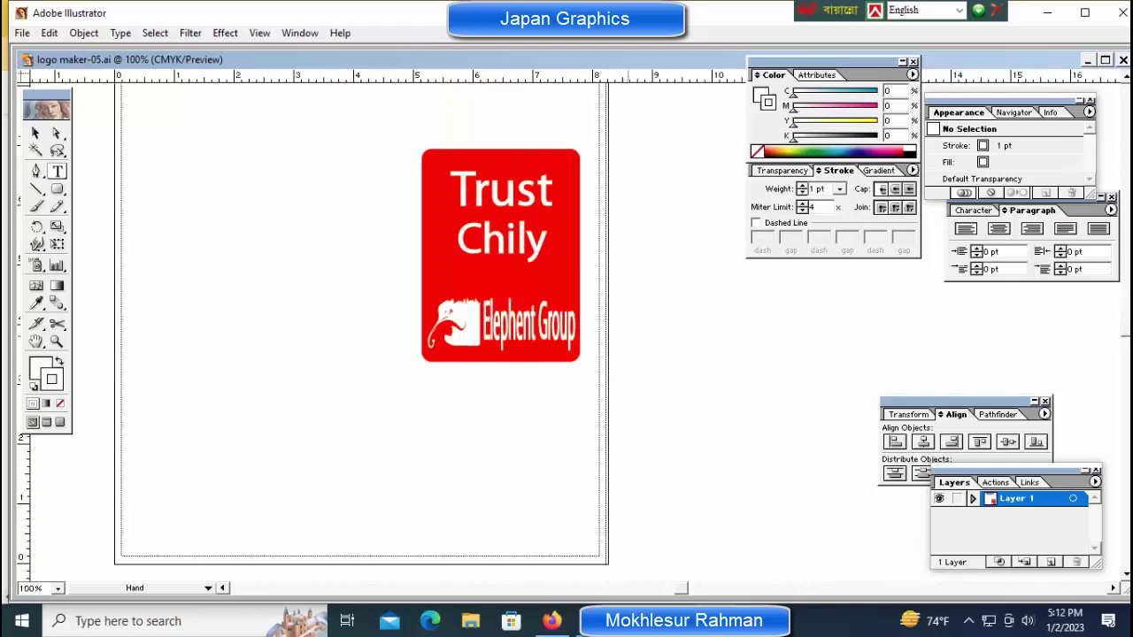
left_click_drag(354, 310, 254, 328)
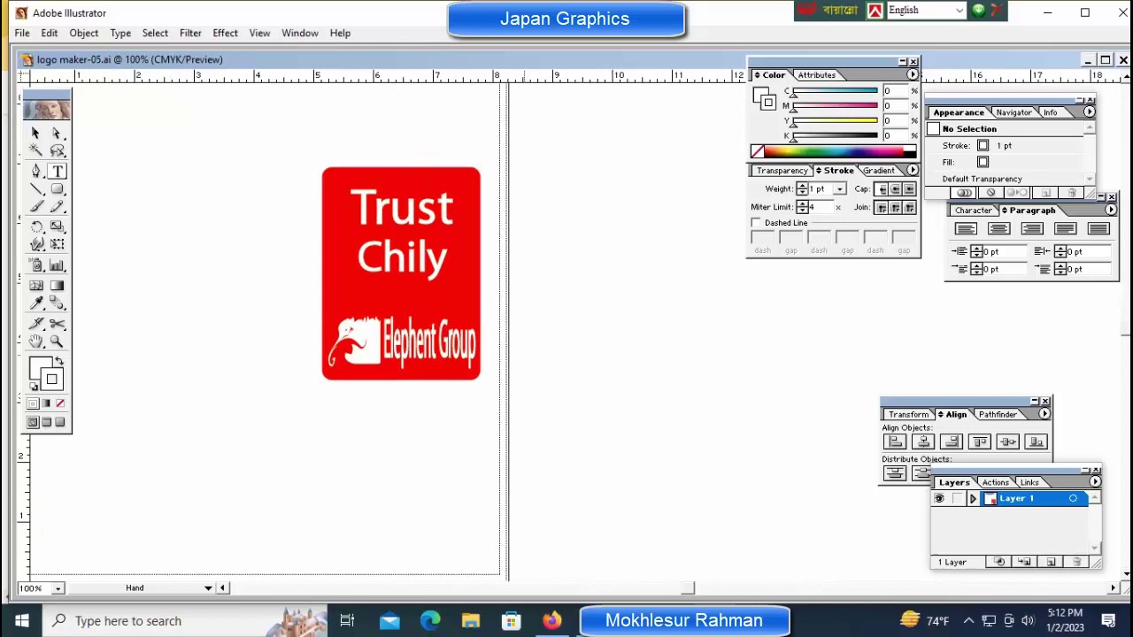
left_click(402, 232)
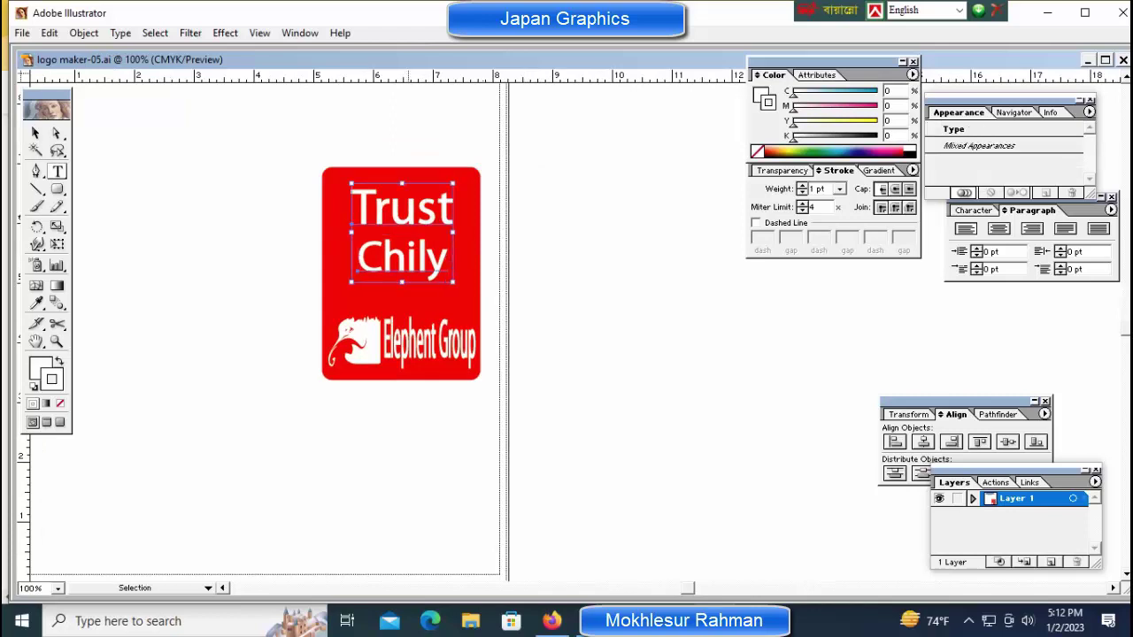
key("Down")
key("Down")
key("Down")
key("Down")
key("Down")
key("Down")
key("Down")
key("Down")
key("Down")
key("Down")
key("Down")
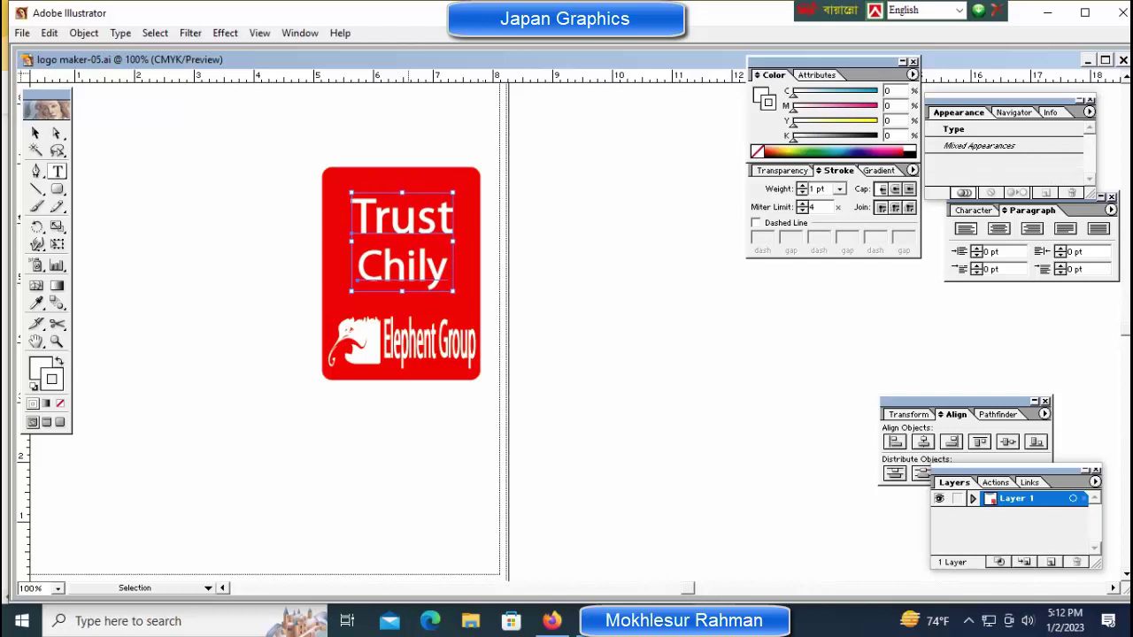
key("ctrl+shift+a")
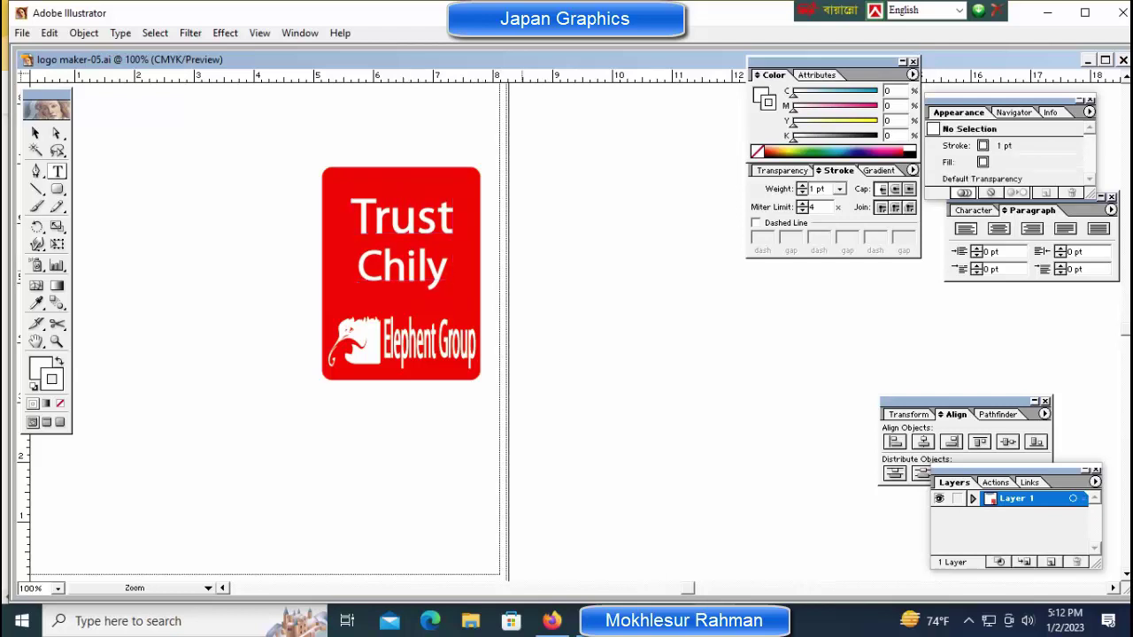
scroll(257, 327, "right", 2)
scroll(257, 328, "down", 1)
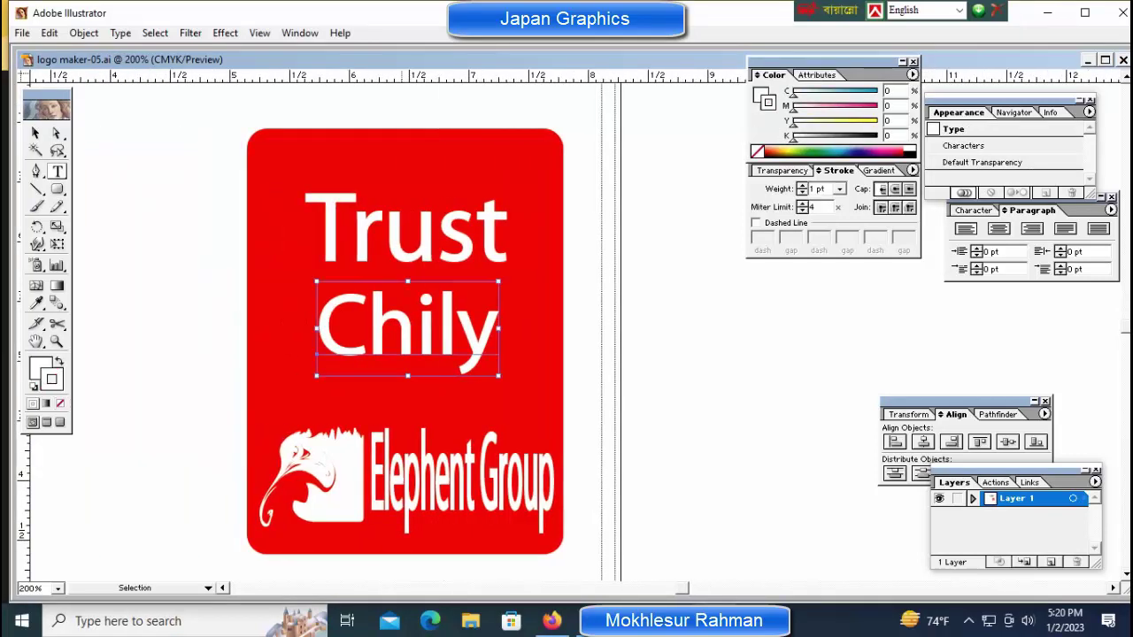
Extend the Trust line to read 'Trust Chily', then shrink it and shift it left.
left_click_drag(405, 228, 384, 229)
left_click(487, 229)
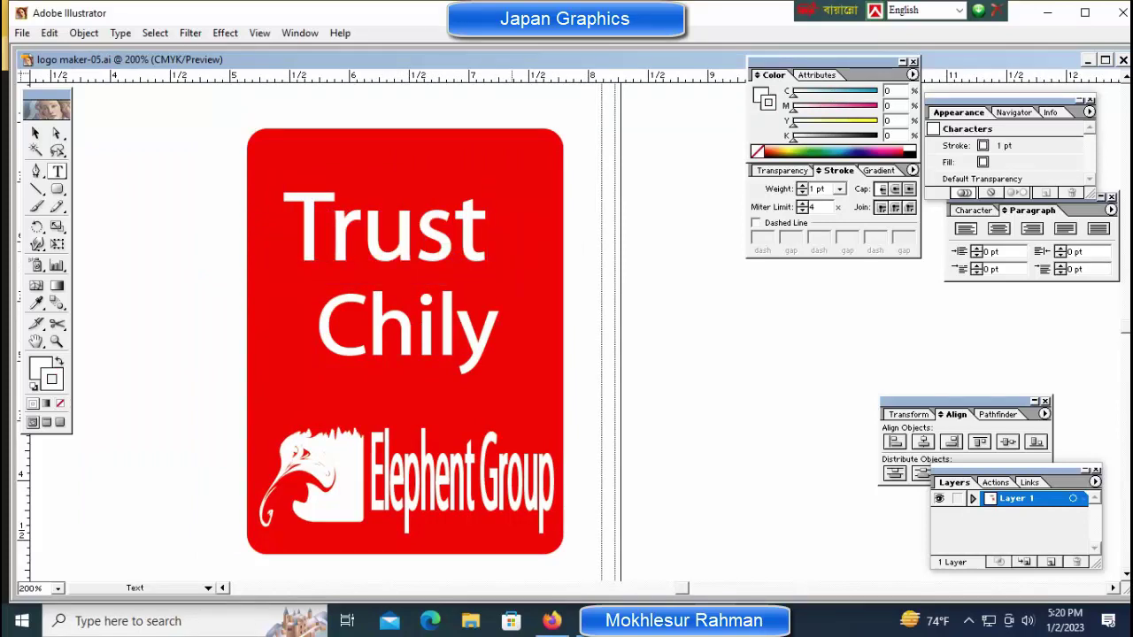
type(" C")
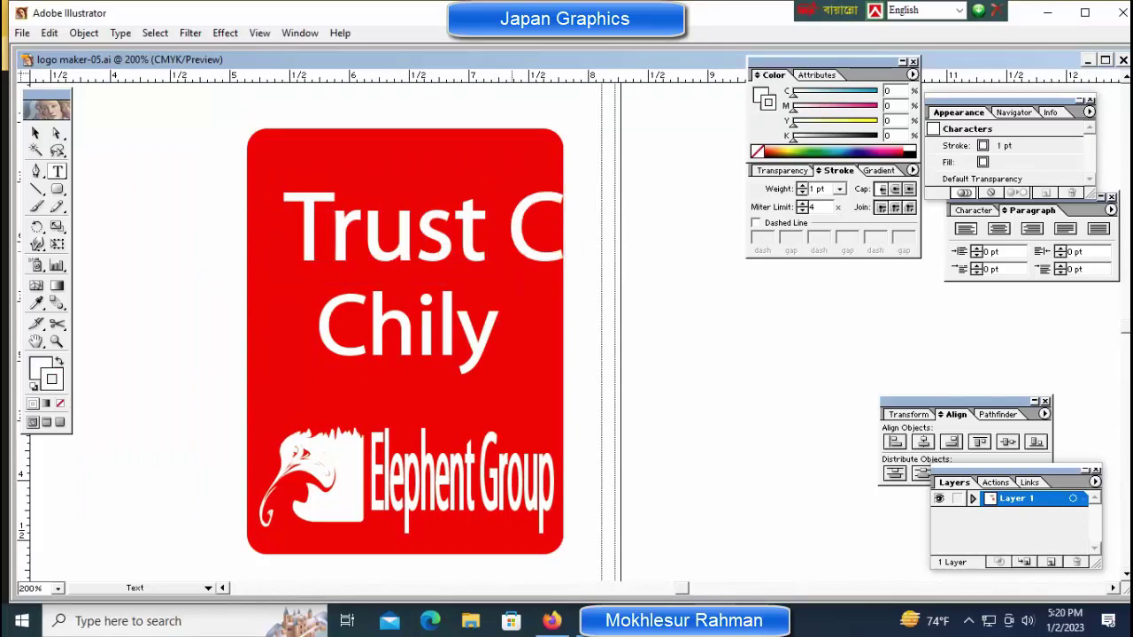
key("Escape")
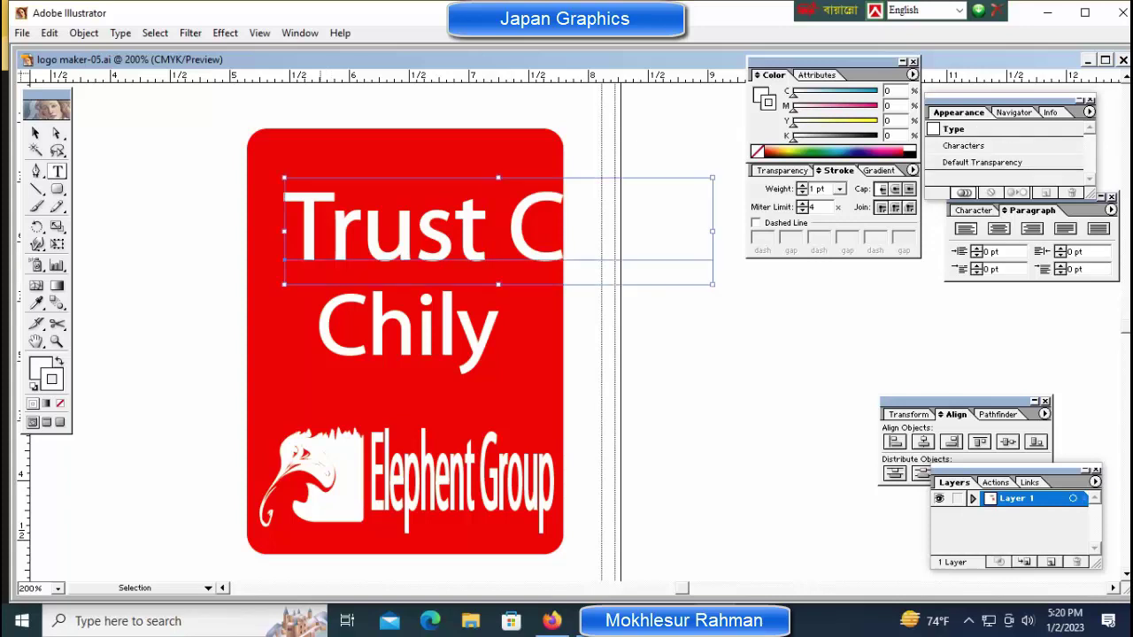
left_click_drag(283, 178, 387, 204)
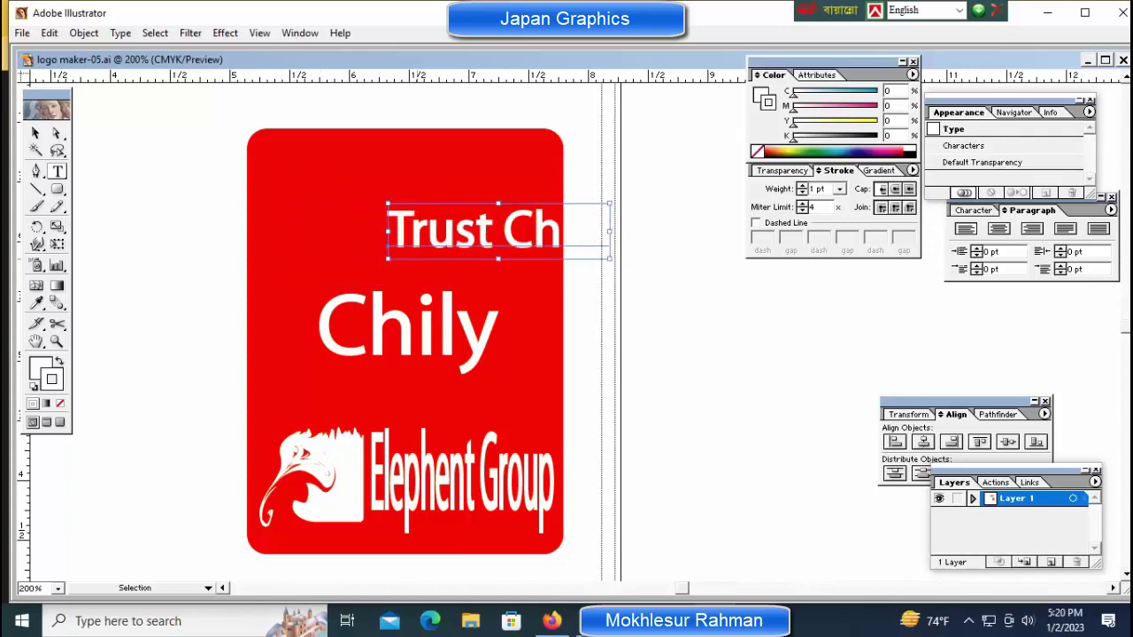
mouse_move(442, 232)
left_mouse_down()
mouse_move(326, 232)
mouse_move(407, 215)
left_mouse_up()
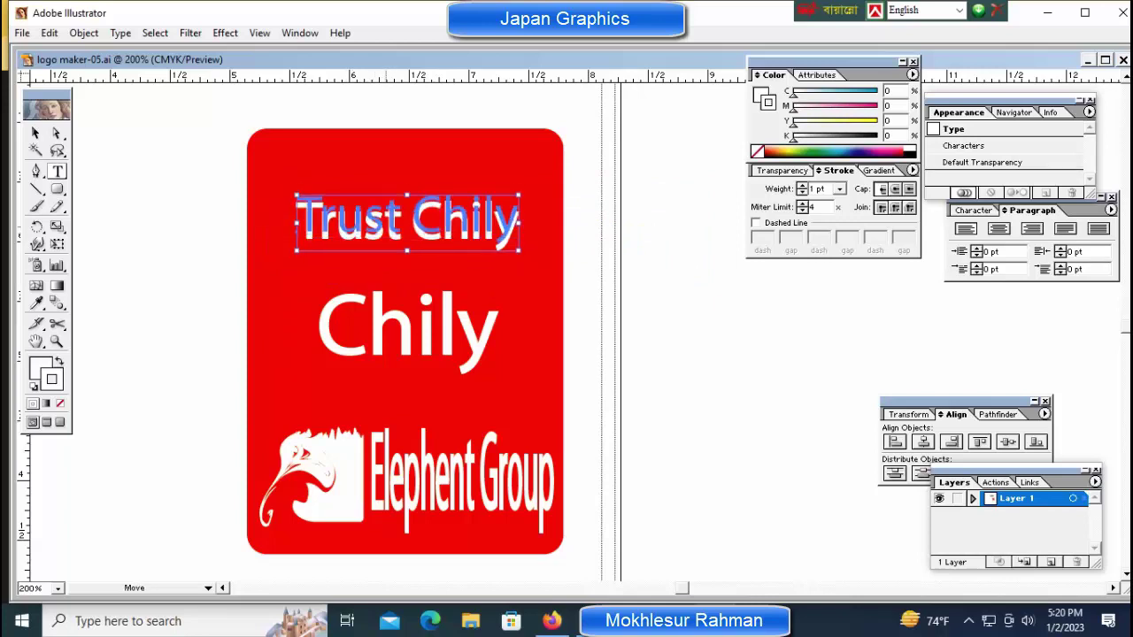
Delete the separate Chily line and enlarge the Trust Chily heading around its centre.
left_click(407, 327)
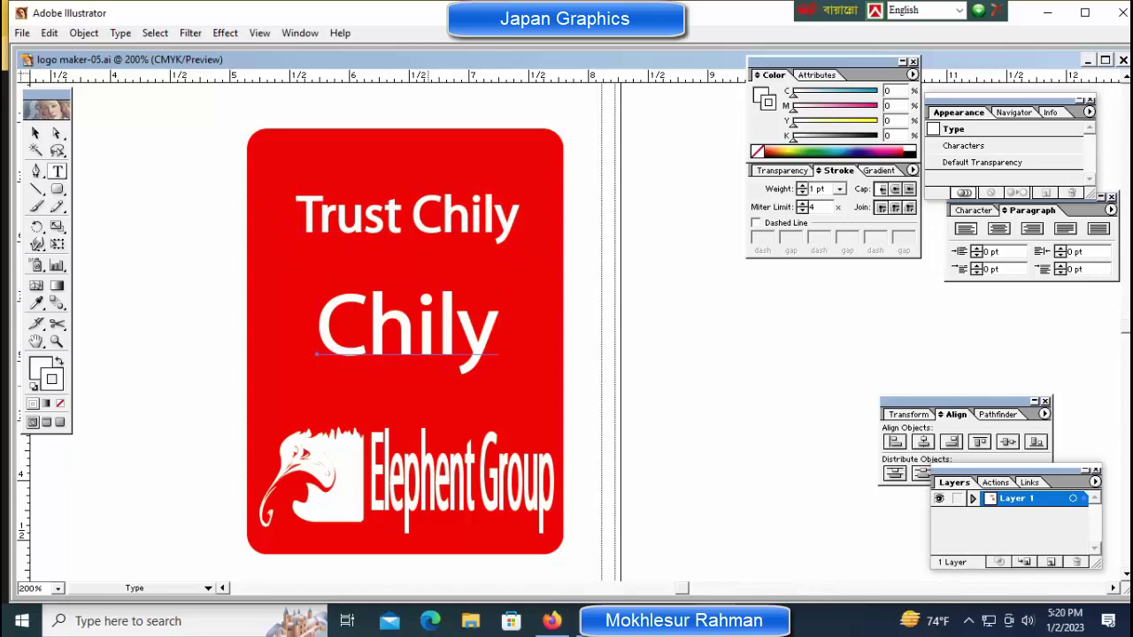
key("Delete")
left_click(407, 226, "shift")
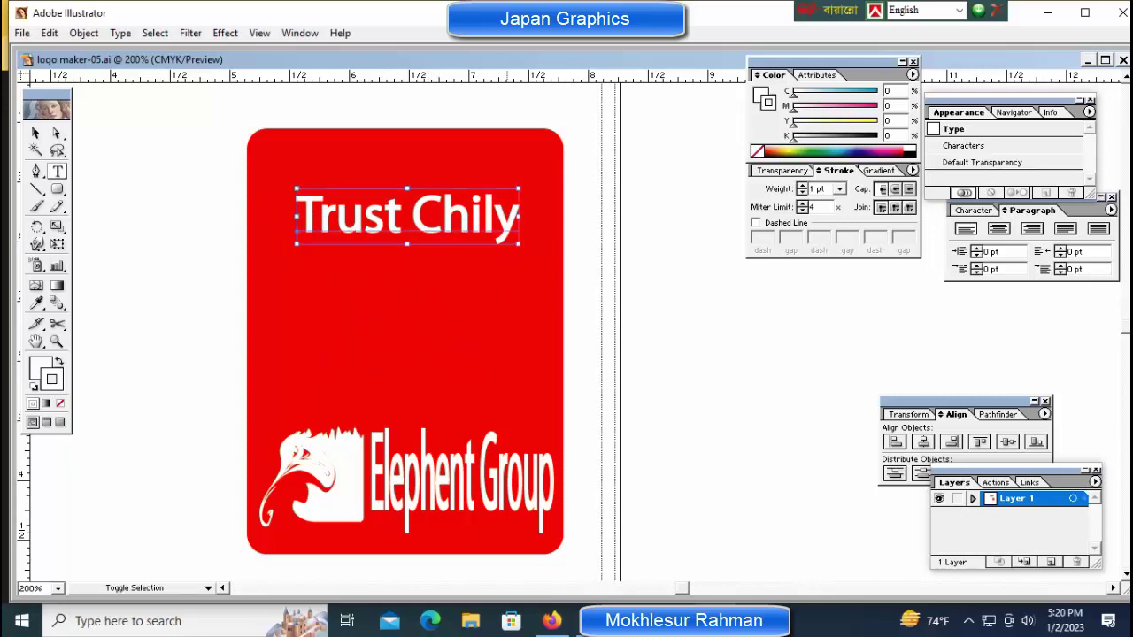
key("s")
left_click_drag(522, 241, 543, 250)
key("ctrl+shift+a")
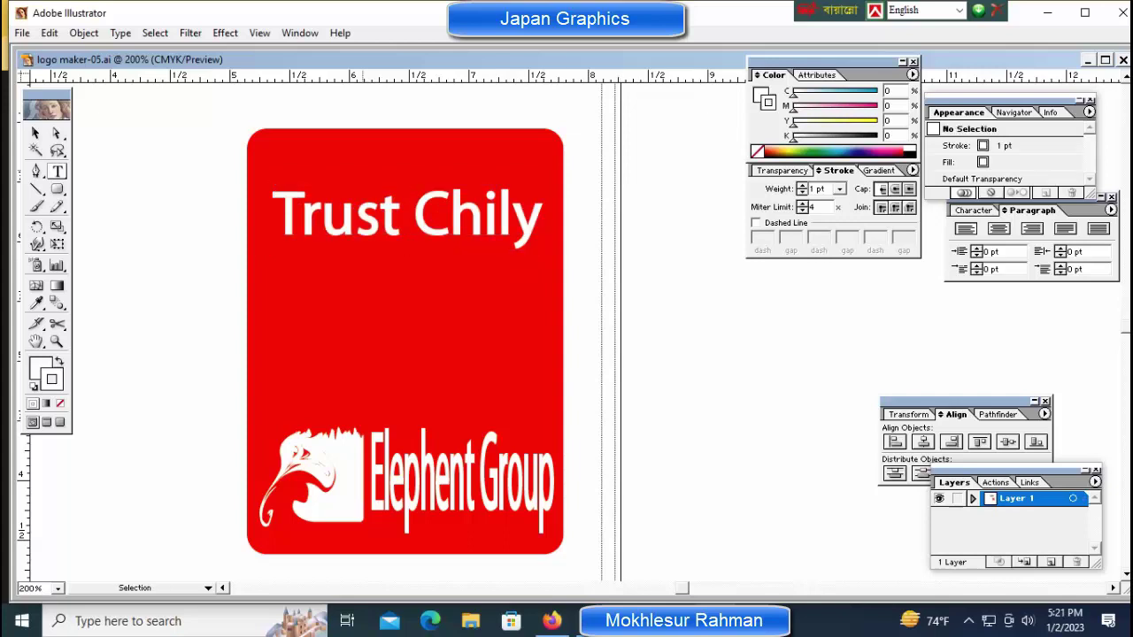
Scale the red rounded card uniformly to 110% using the Scale dialog.
left_click(323, 354, "ctrl")
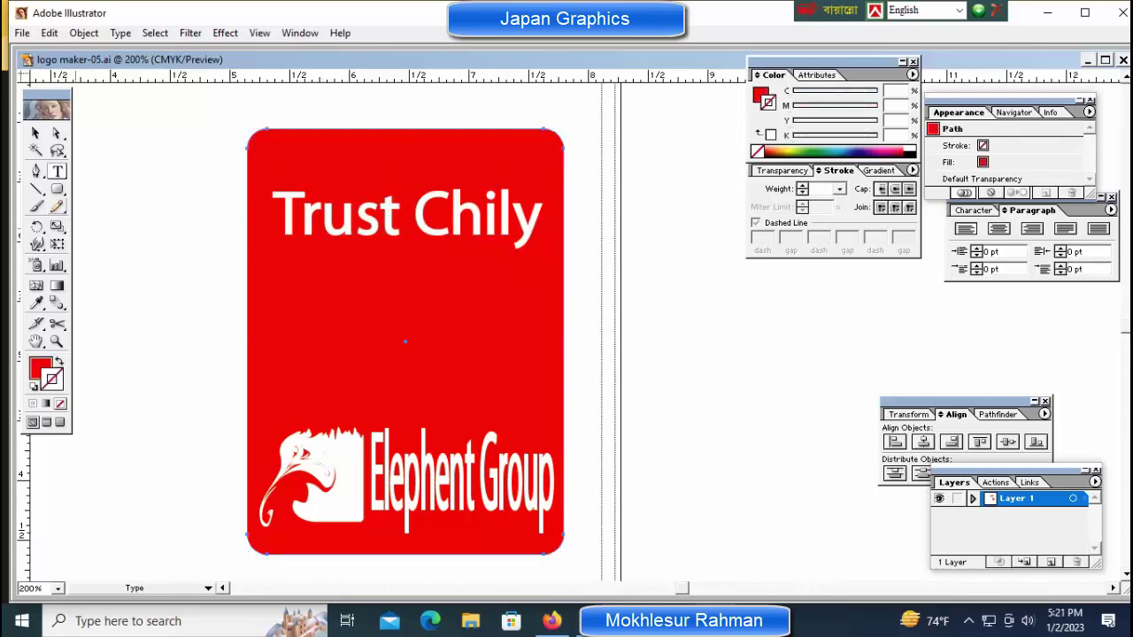
key("s")
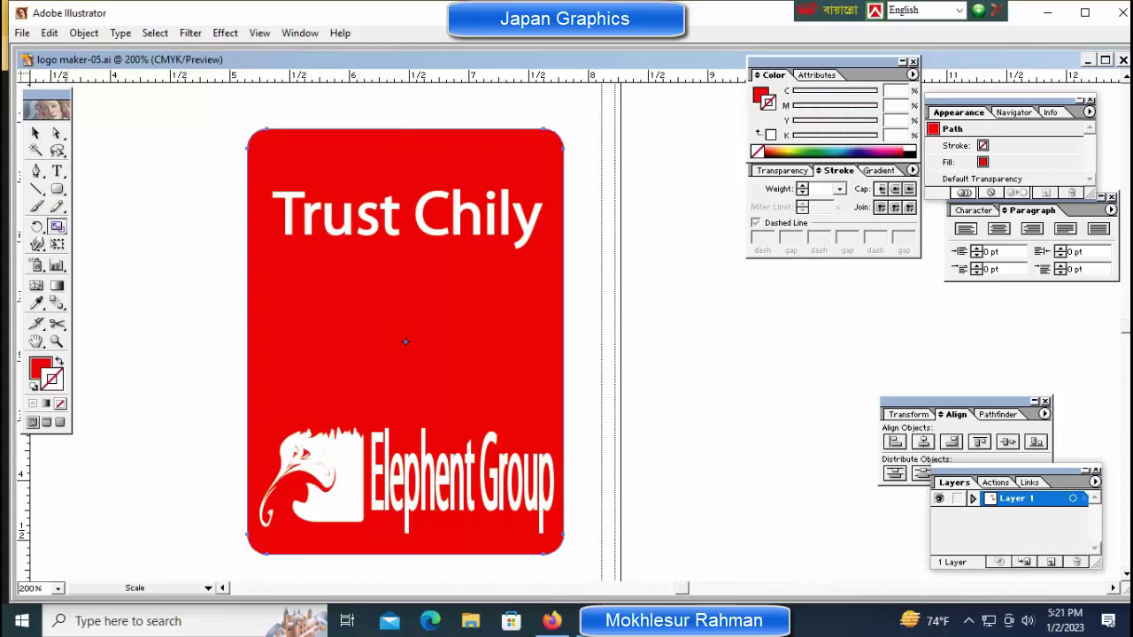
left_click(405, 340, "alt")
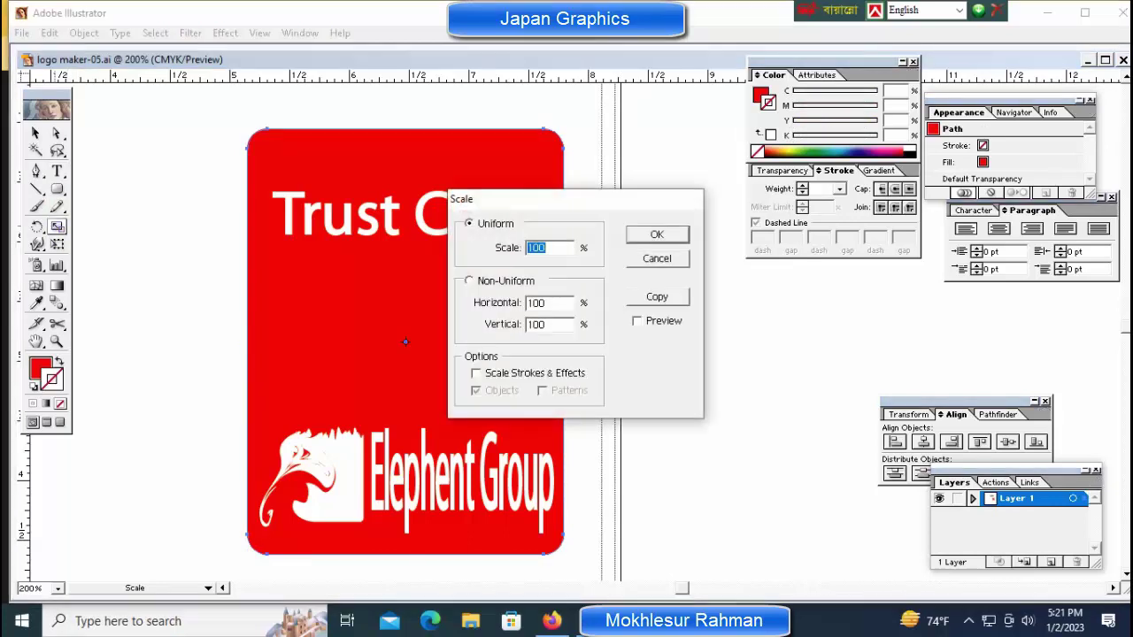
type("110")
key("Tab")
left_click(638, 321)
left_click(657, 234)
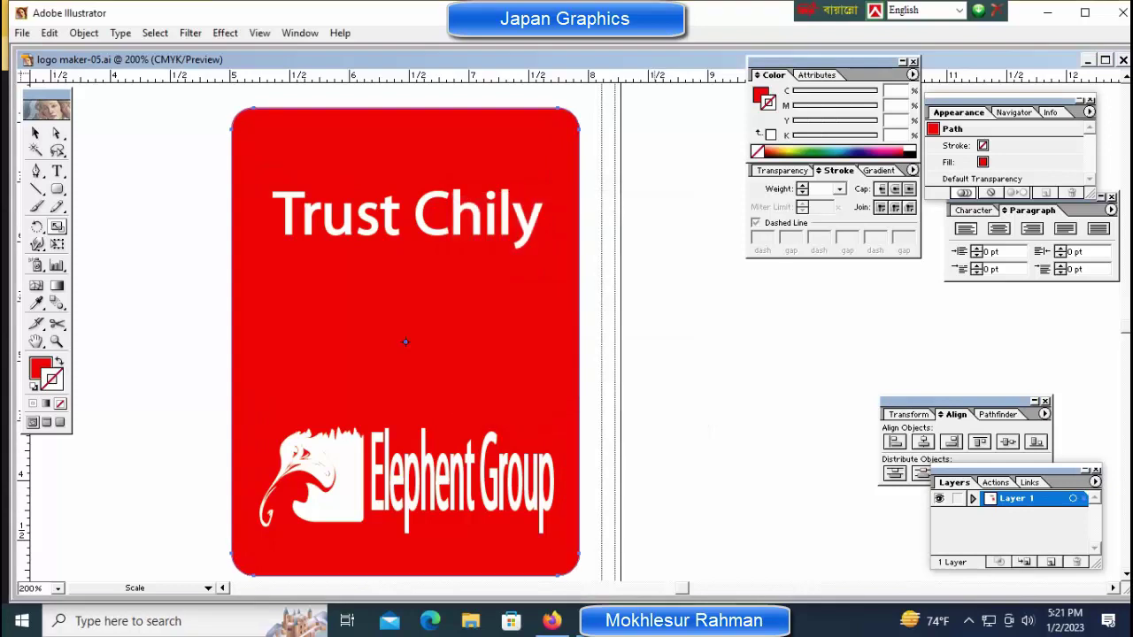
key("v")
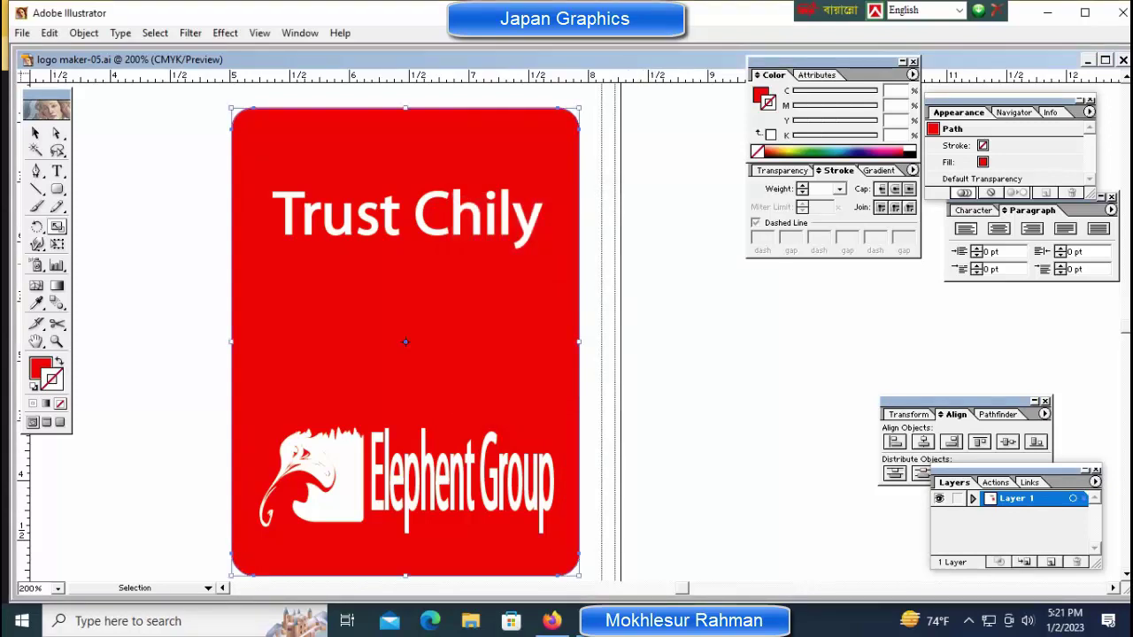
key("ctrl+shift+a")
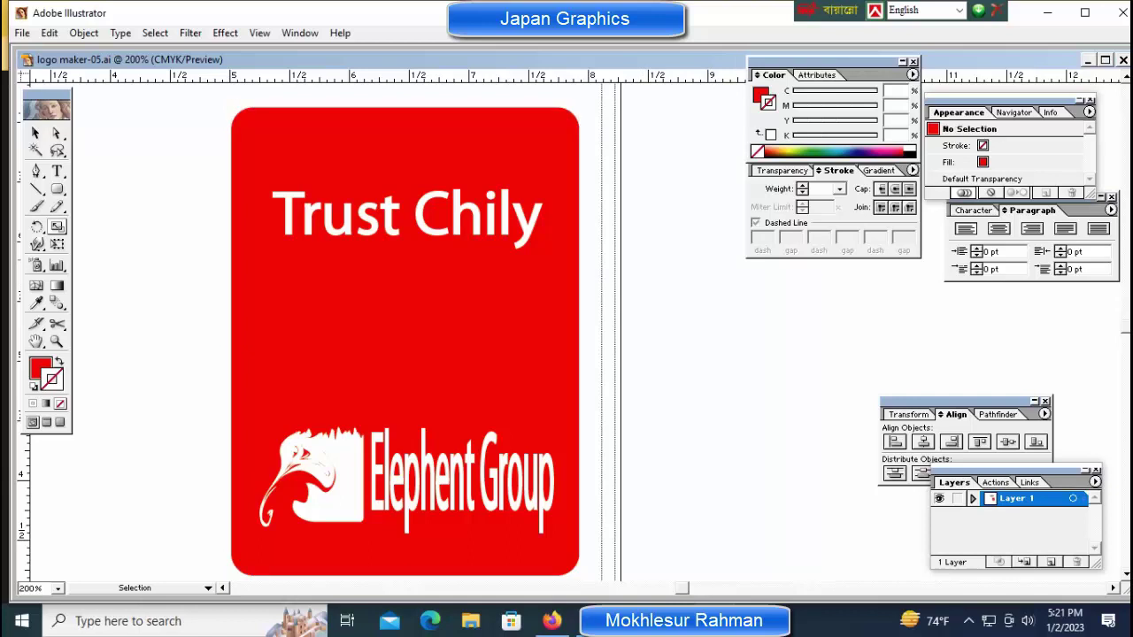
Fill the inner rounded rectangle blue with cyan 100 and yellow 0.
key("ctrl+y")
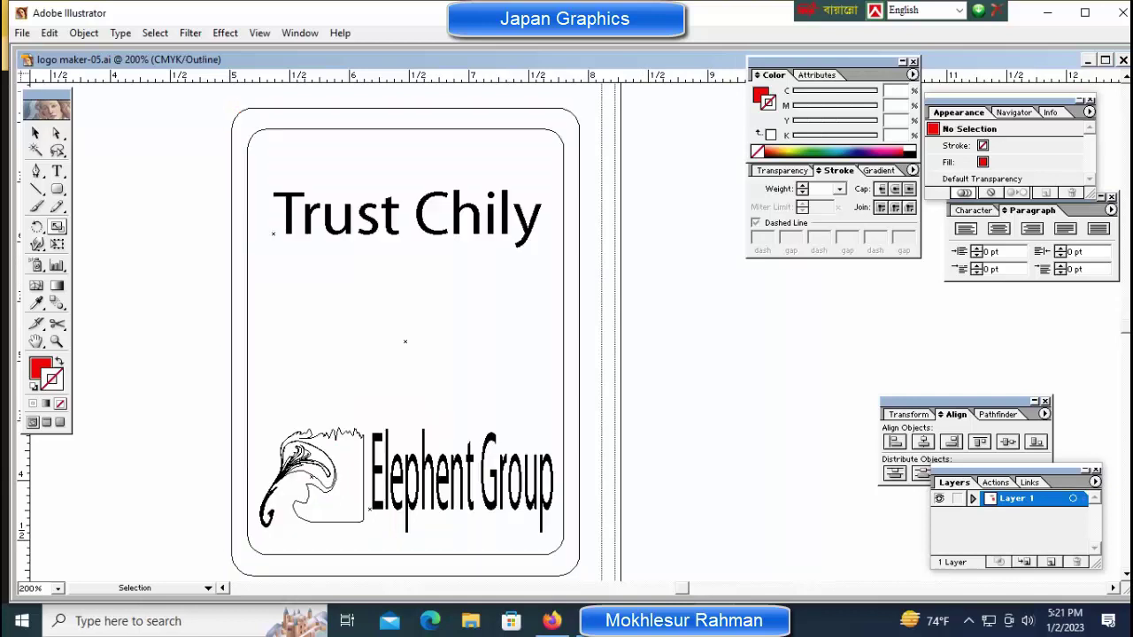
left_click(405, 342)
key("ctrl+y")
key("s")
key("ctrl")
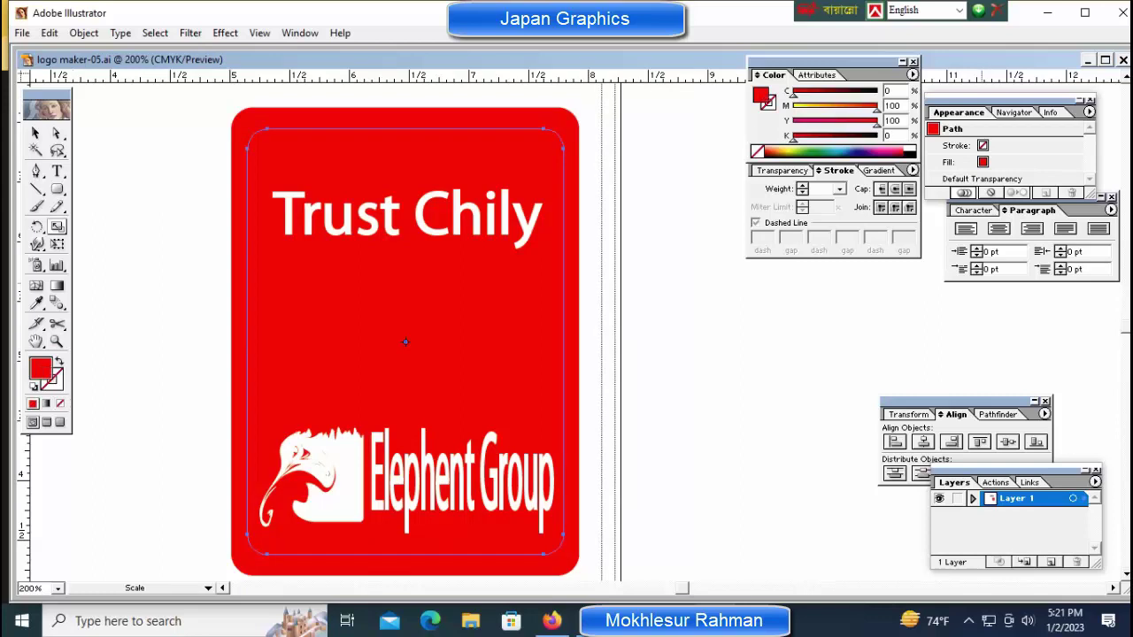
left_click(843, 152)
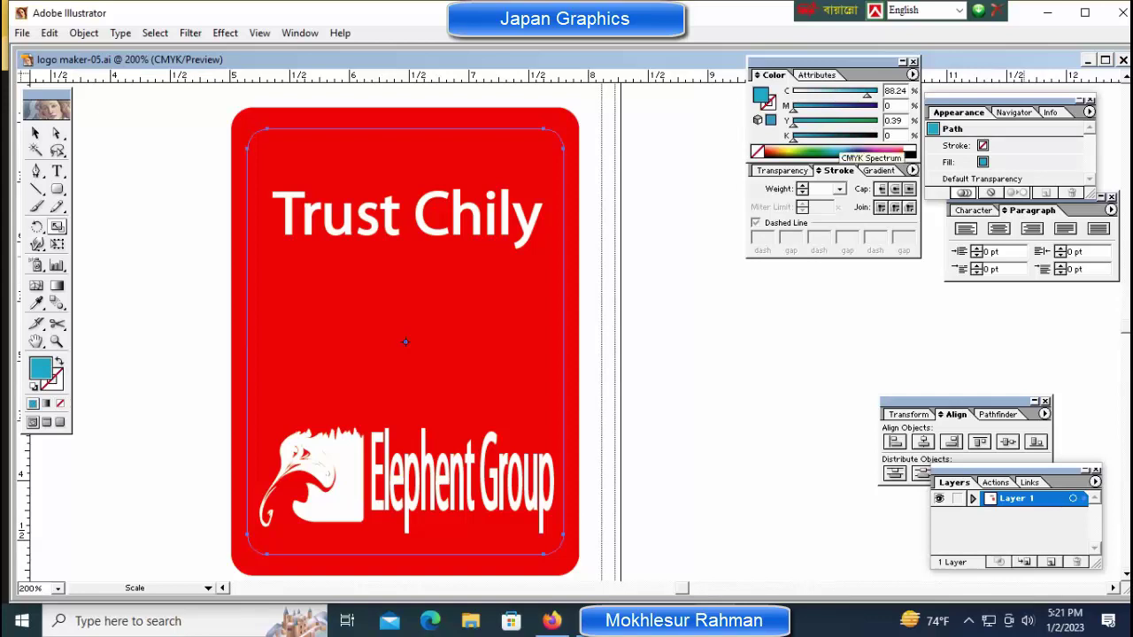
double_click(895, 90)
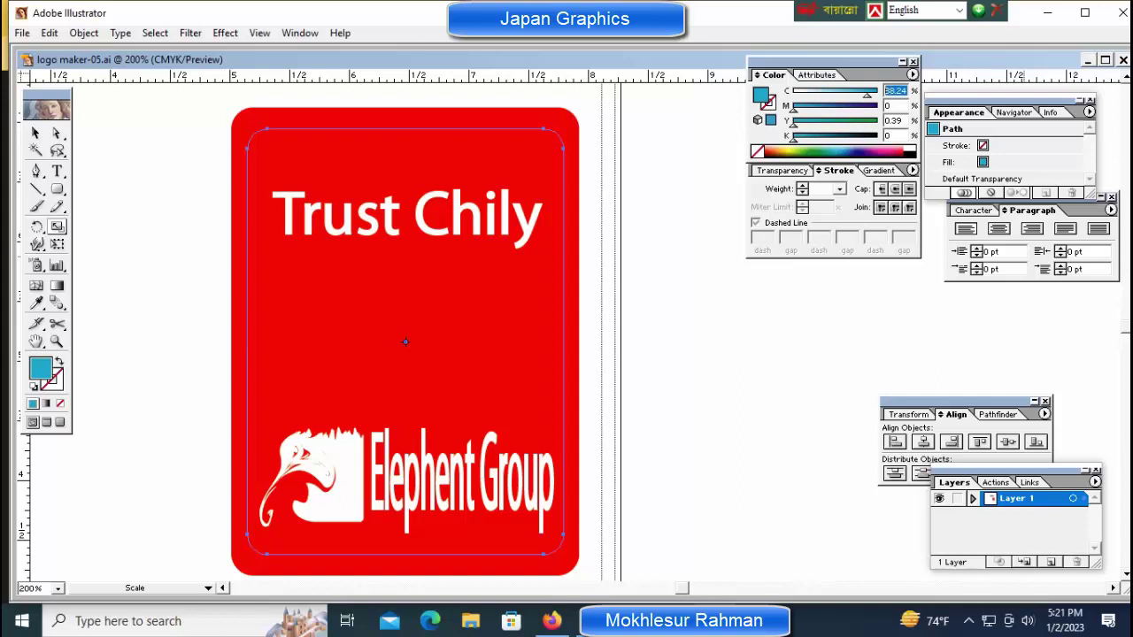
type("100")
key("Tab")
key("Tab")
type("0v")
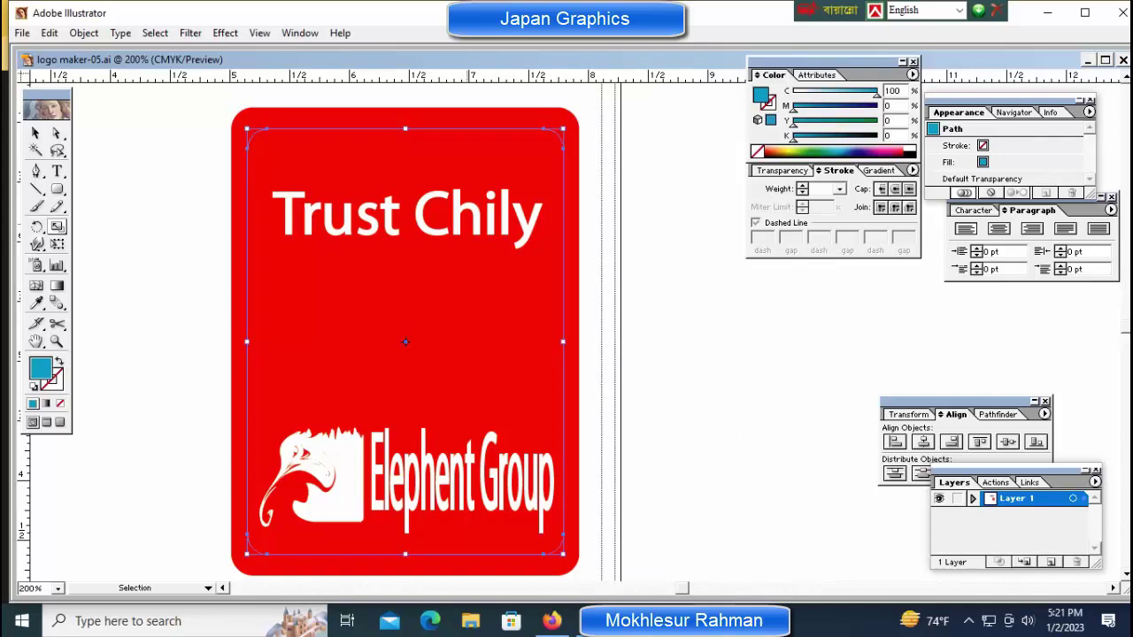
key("ctrl+shift+bracketright")
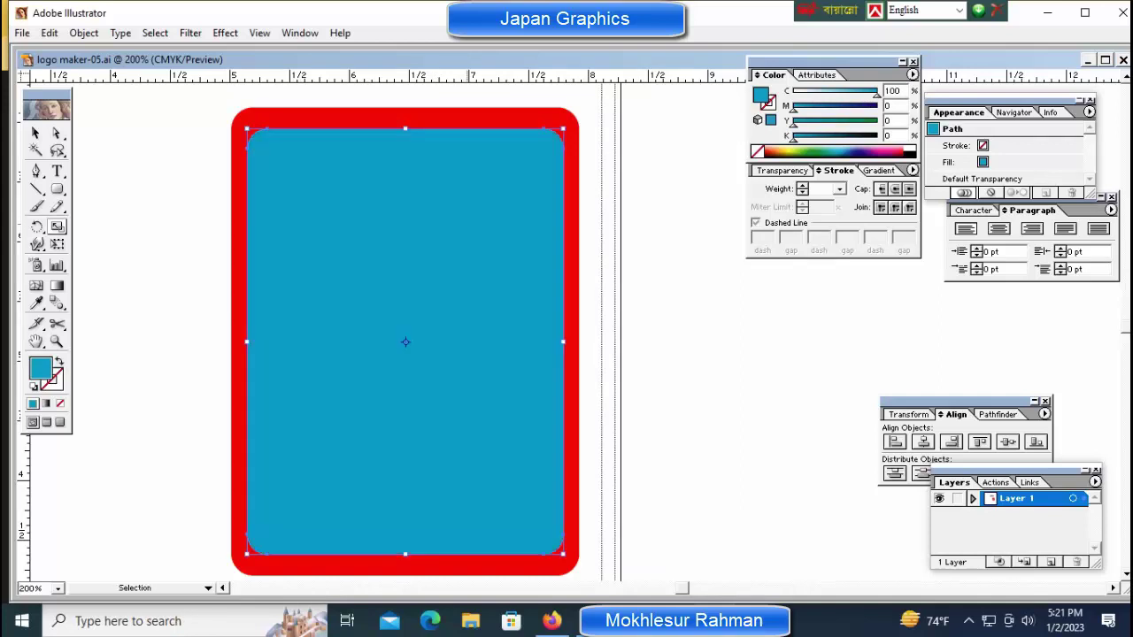
key("ctrl+shift+a")
In Outline view, select the Trust Chily text, Elephent Group text and elephant graphic.
key("ctrl+y")
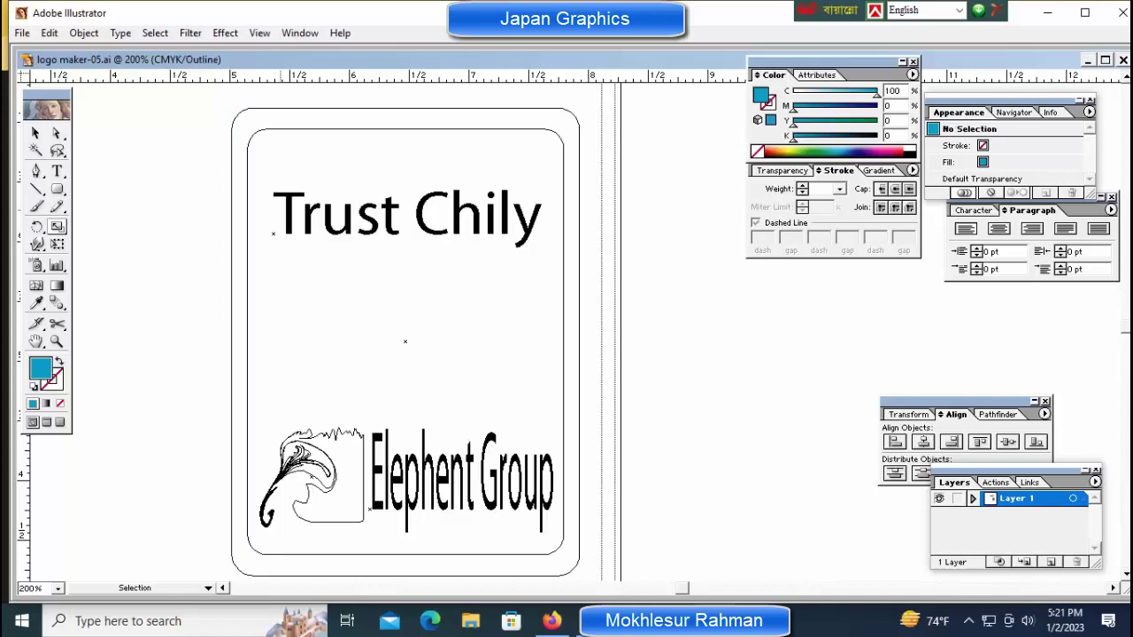
left_click(407, 213)
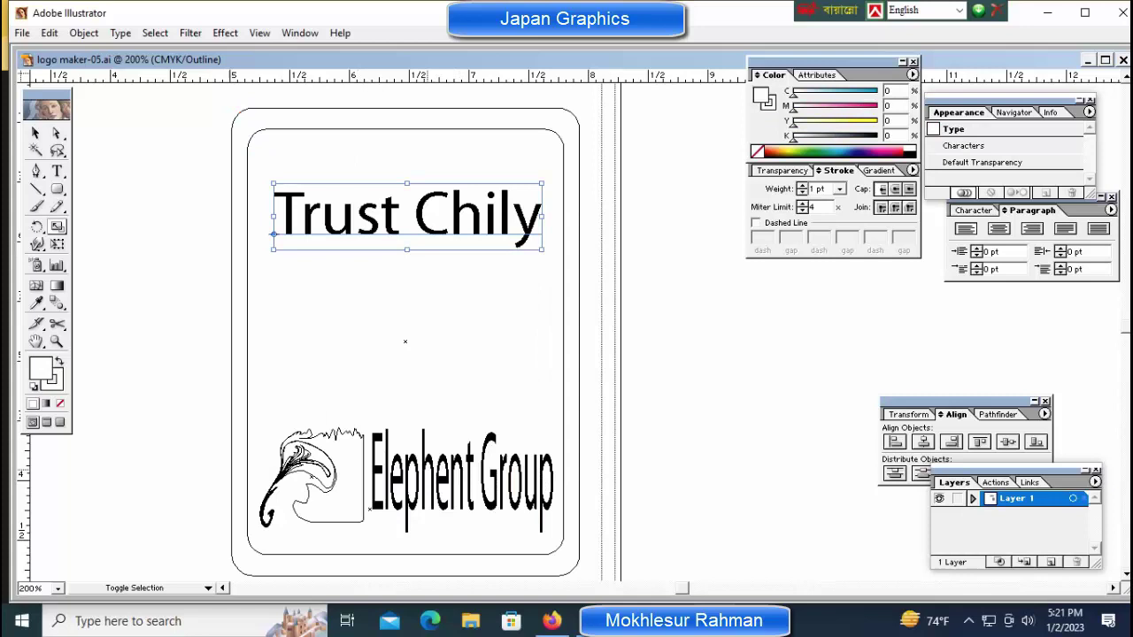
left_click(460, 478, "shift")
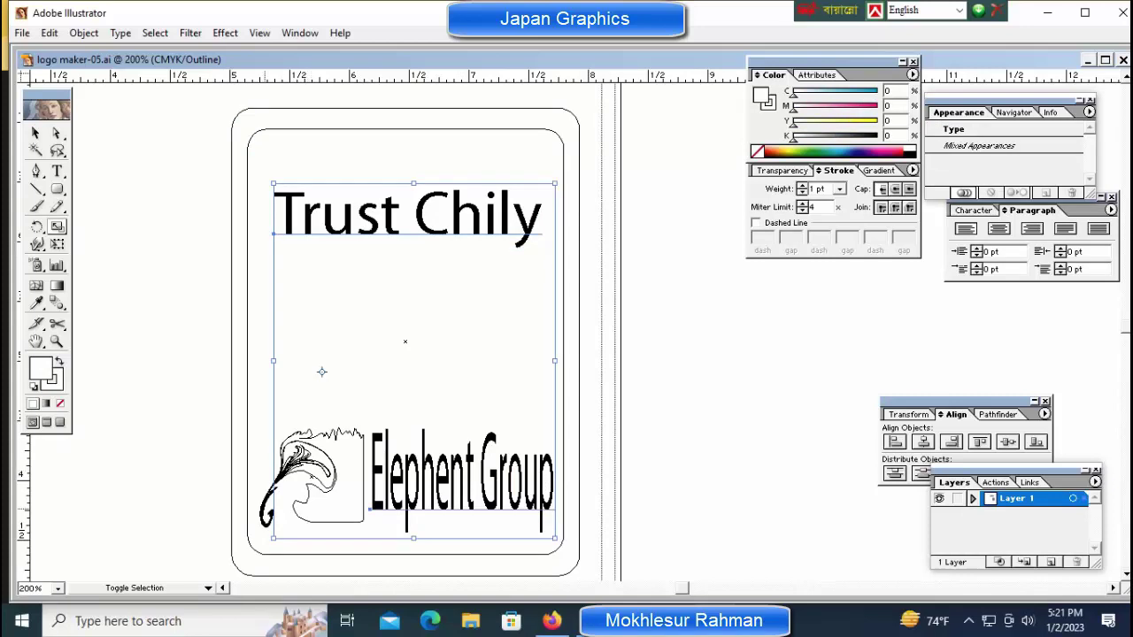
left_click(301, 460, "shift")
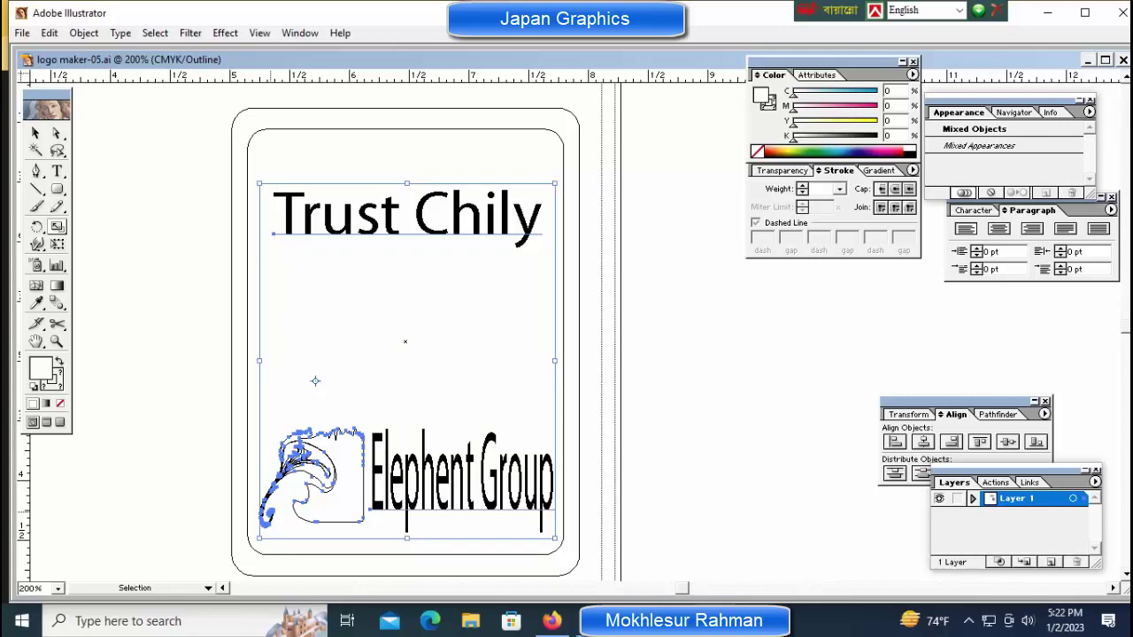
key("ctrl+y")
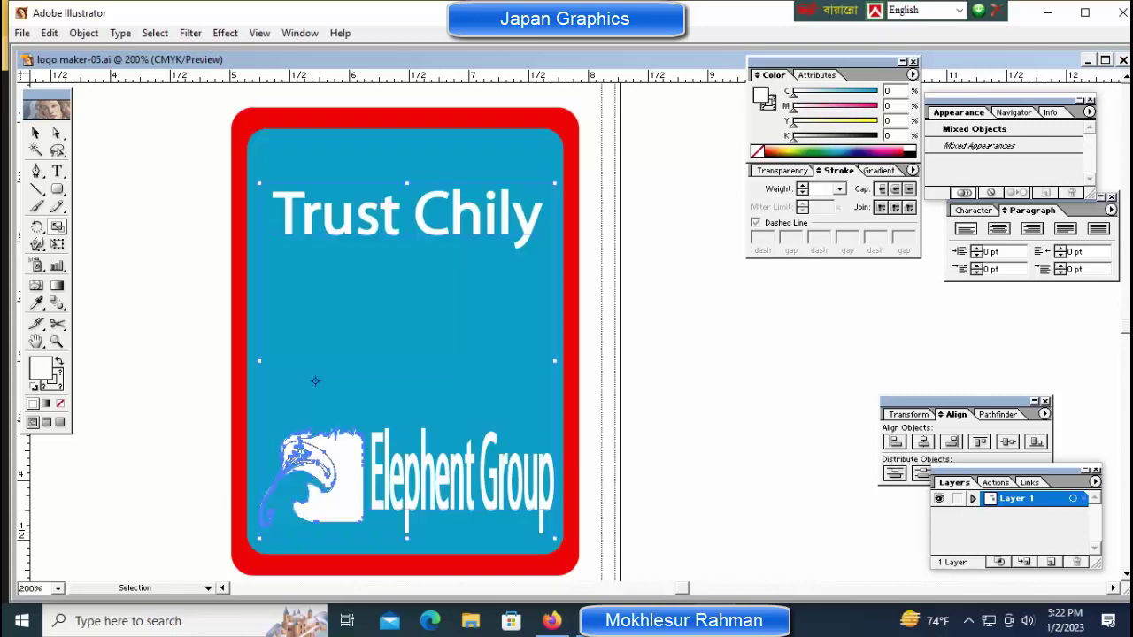
key("ctrl+shift+a")
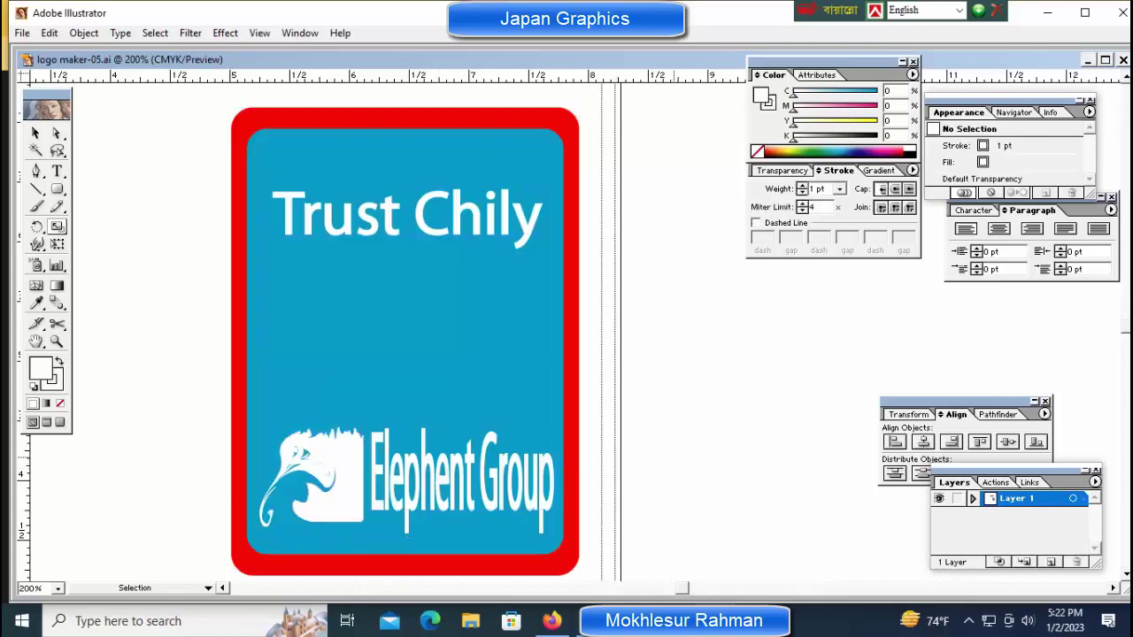
Nudge the elephant graphic left, then drag the red chili image onto the logo card.
left_click(311, 476)
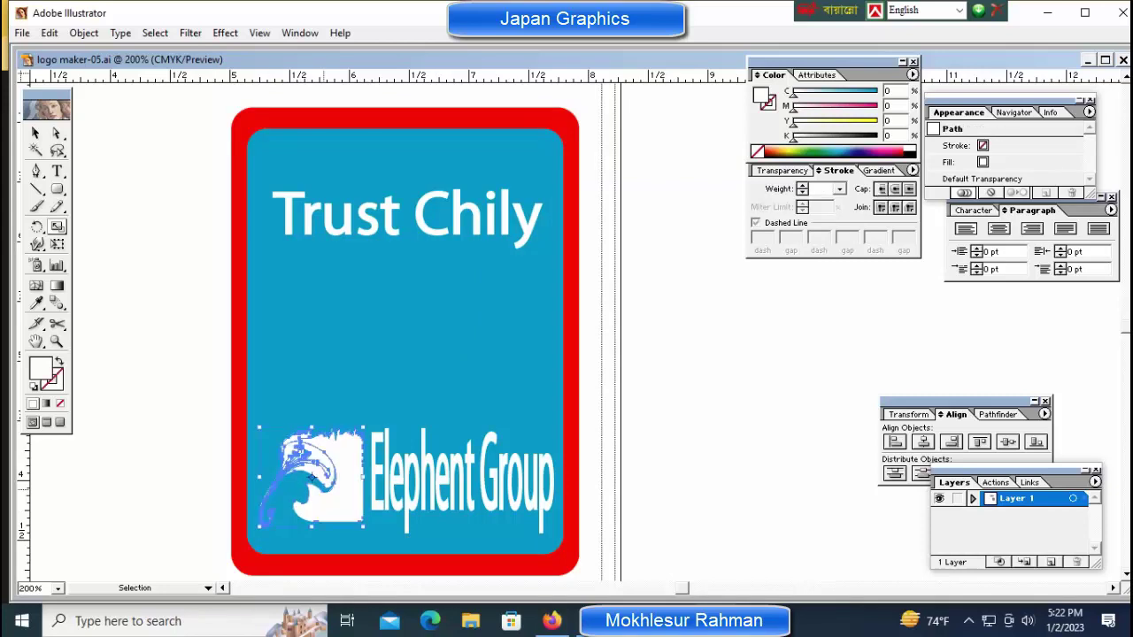
left_click_drag(312, 477, 306, 476)
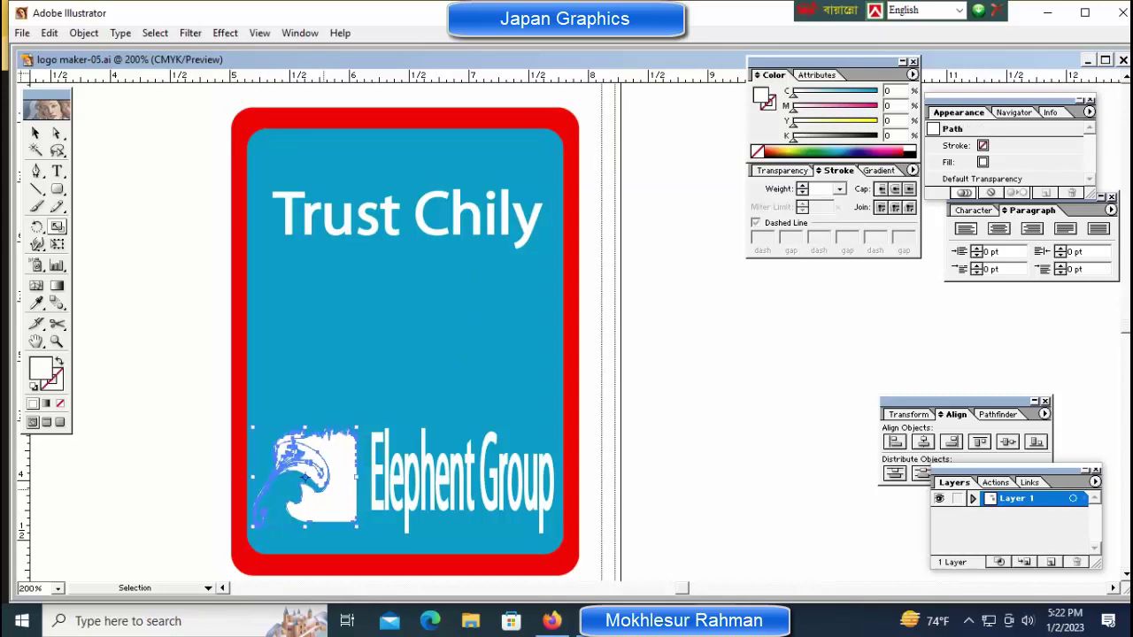
key("ctrl+minus")
key("ctrl+minus")
key("ctrl+shift+a")
key("space")
left_click_drag(222, 354, 881, 354)
left_click(297, 321)
mouse_move(297, 322)
left_mouse_down()
mouse_move(737, 323)
mouse_move(220, 324)
mouse_move(538, 325)
left_mouse_up()
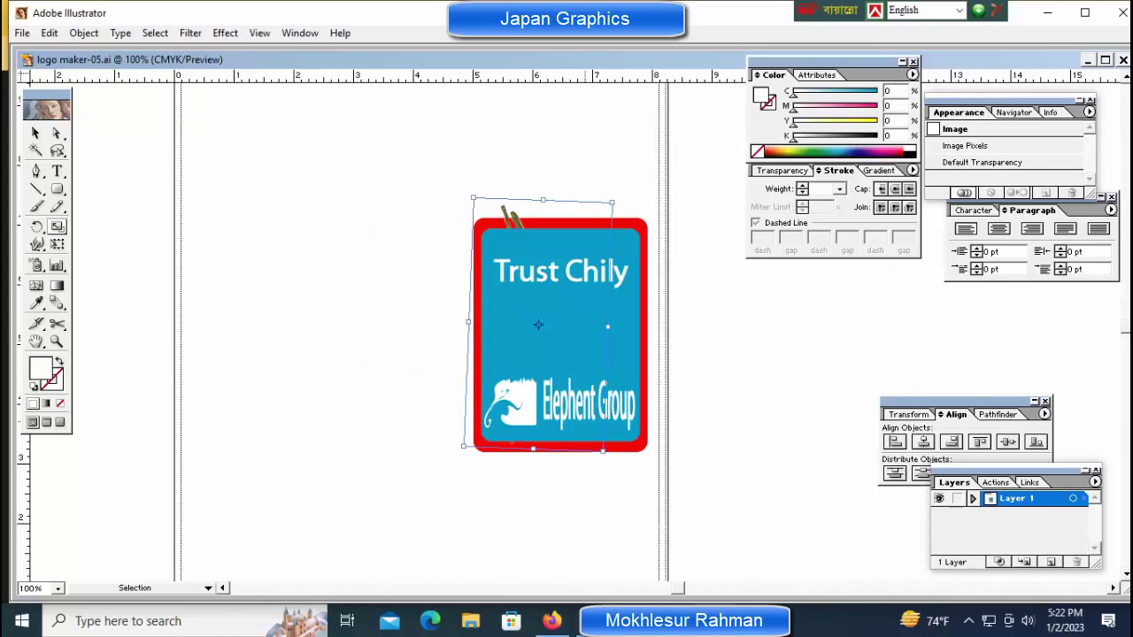
Bring the chili image to the front, shrink it to about half, and centre it.
key("ctrl+shift+bracketright")
key("z")
left_click(675, 350)
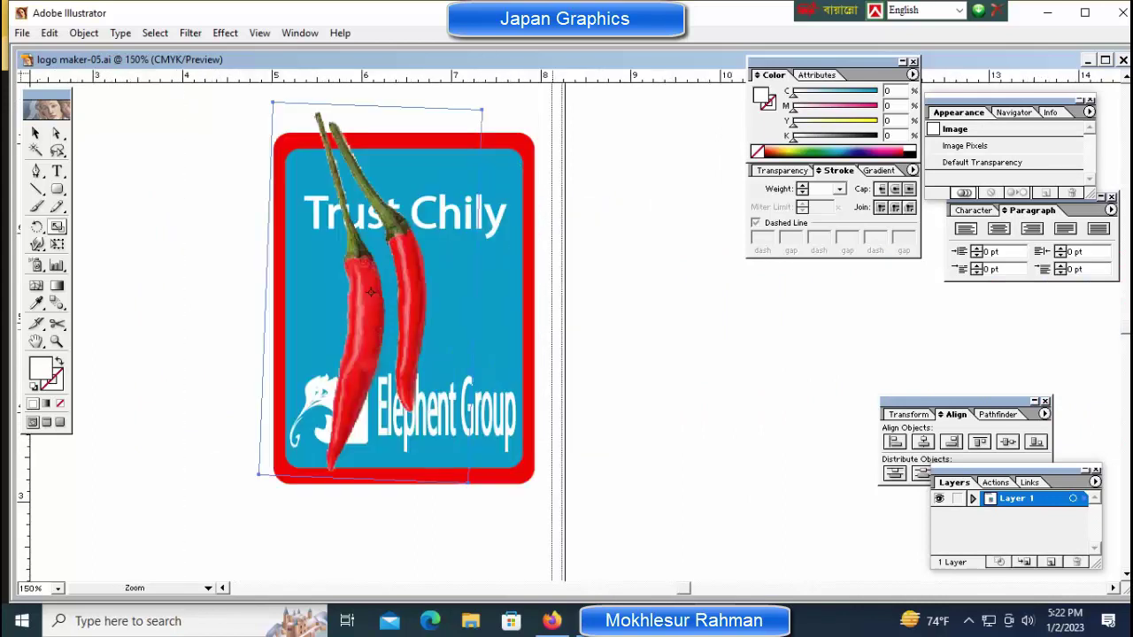
key("ctrl+plus")
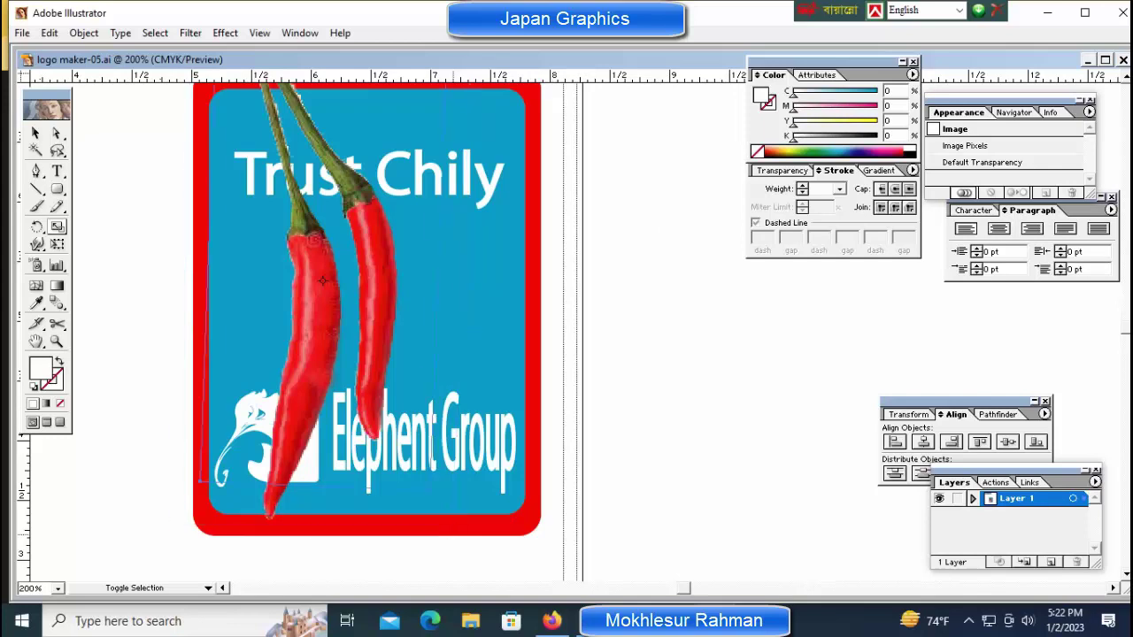
mouse_move(265, 509)
left_mouse_down()
mouse_move(297, 389)
mouse_move(191, 286)
left_mouse_up()
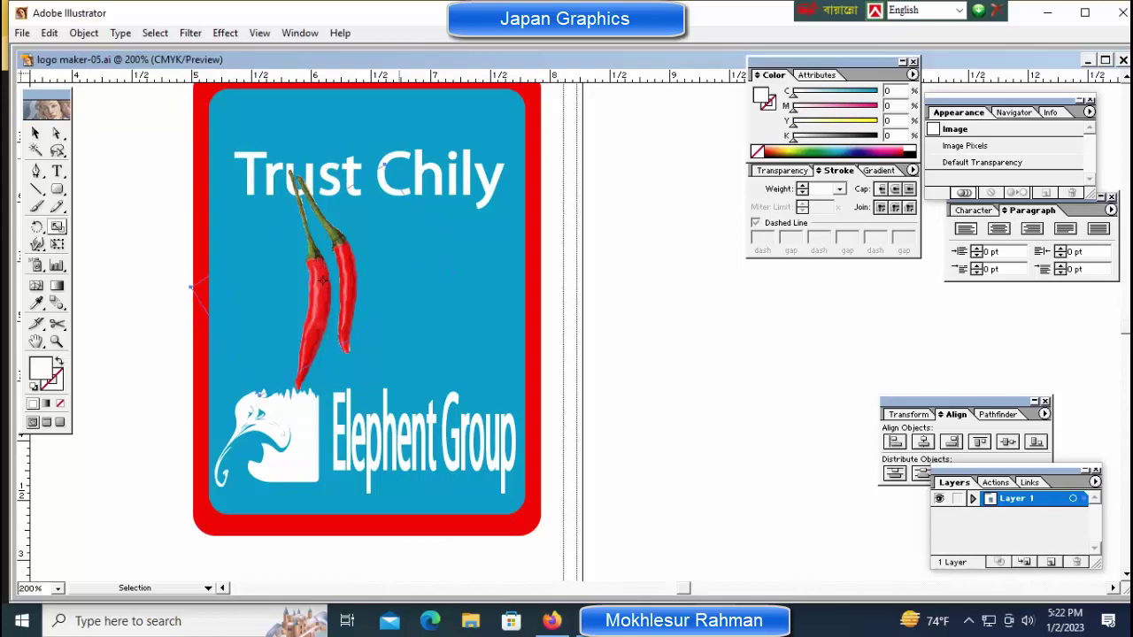
left_click_drag(352, 172, 453, 184)
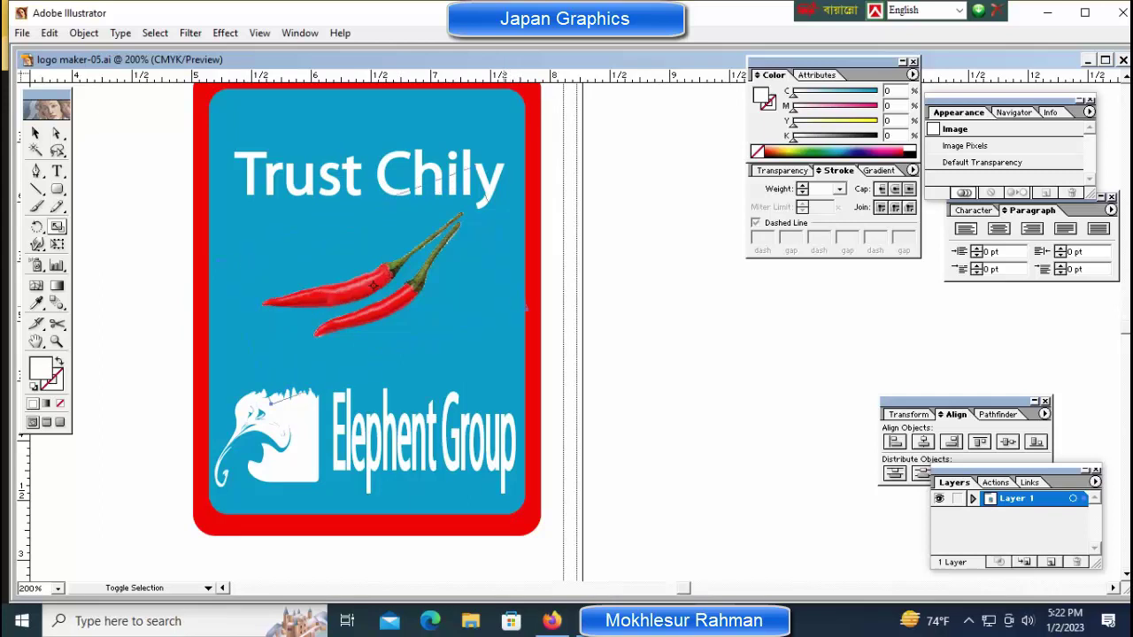
mouse_move(482, 182)
left_mouse_down()
mouse_move(478, 202)
mouse_move(483, 185)
left_mouse_up()
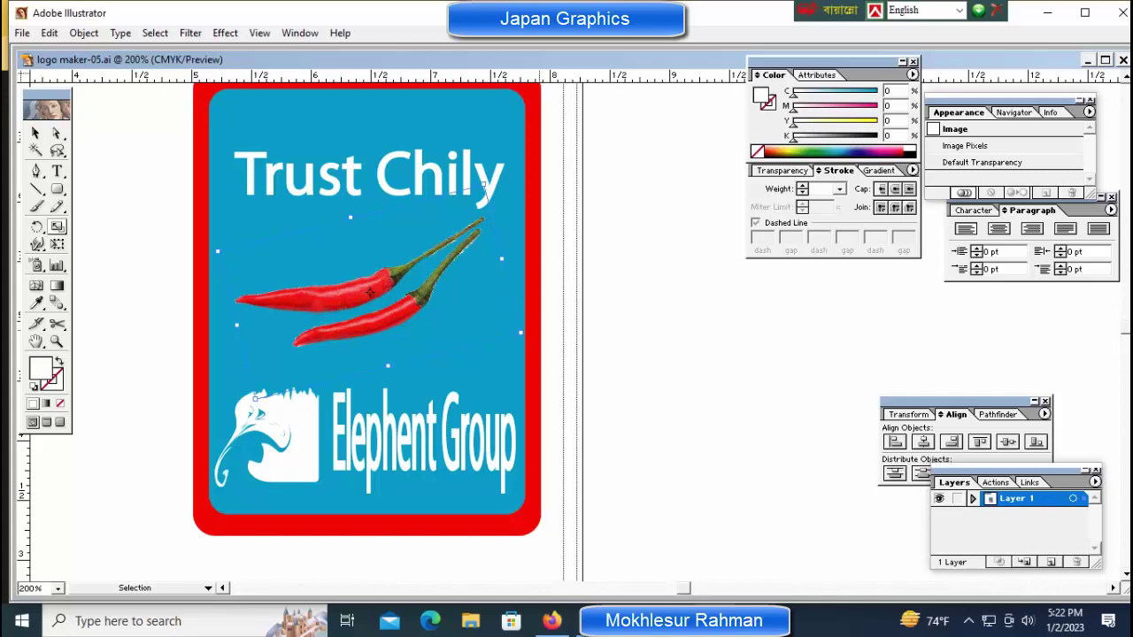
key("ctrl+shift+a")
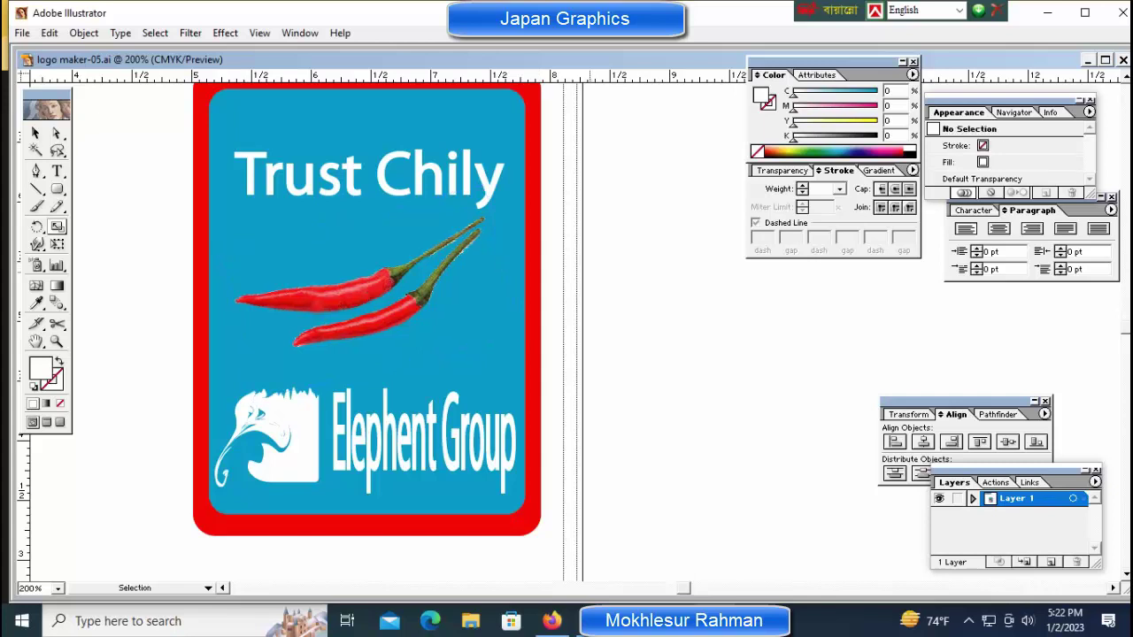
key("ctrl+minus")
key("ctrl+minus")
key("ctrl+plus")
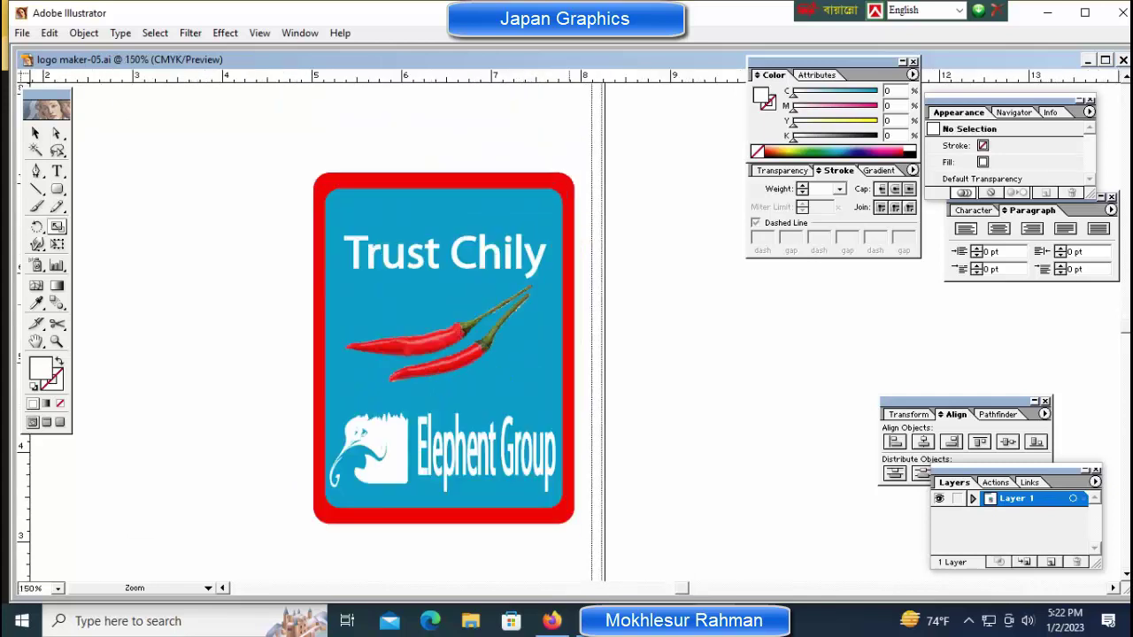
key("ctrl+plus")
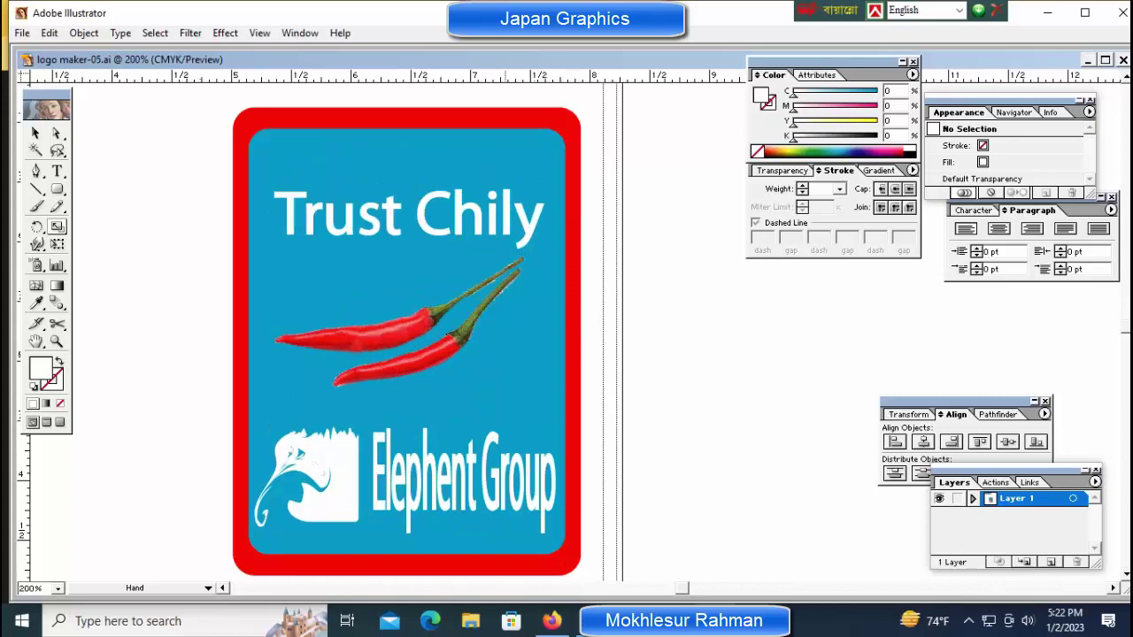
left_click_drag(408, 354, 407, 372)
left_click(407, 232)
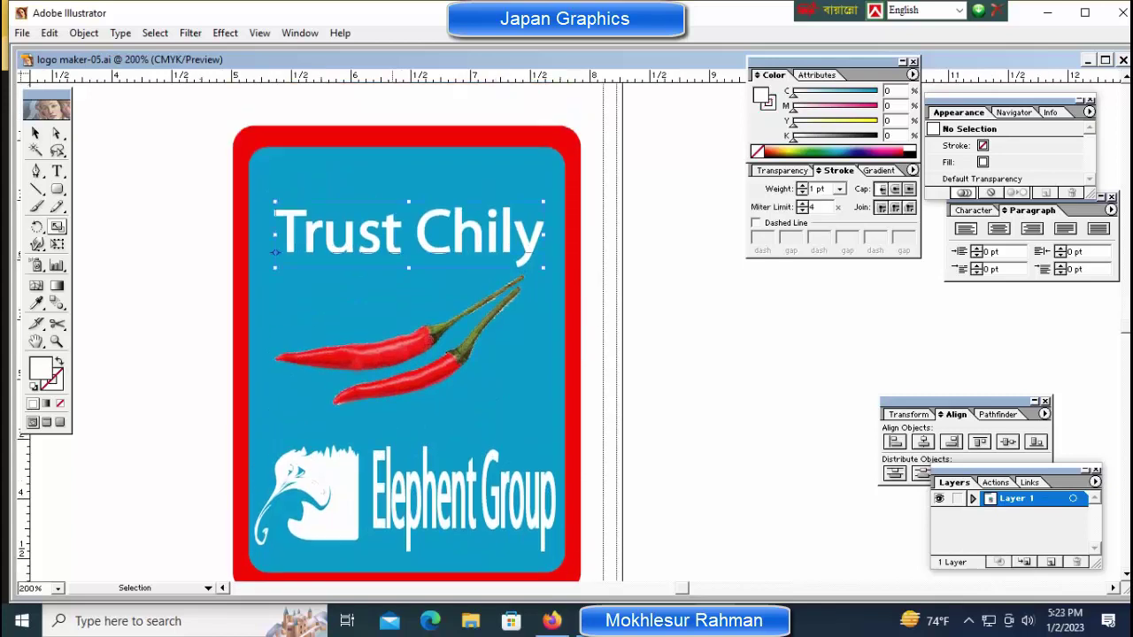
key("shift+Up")
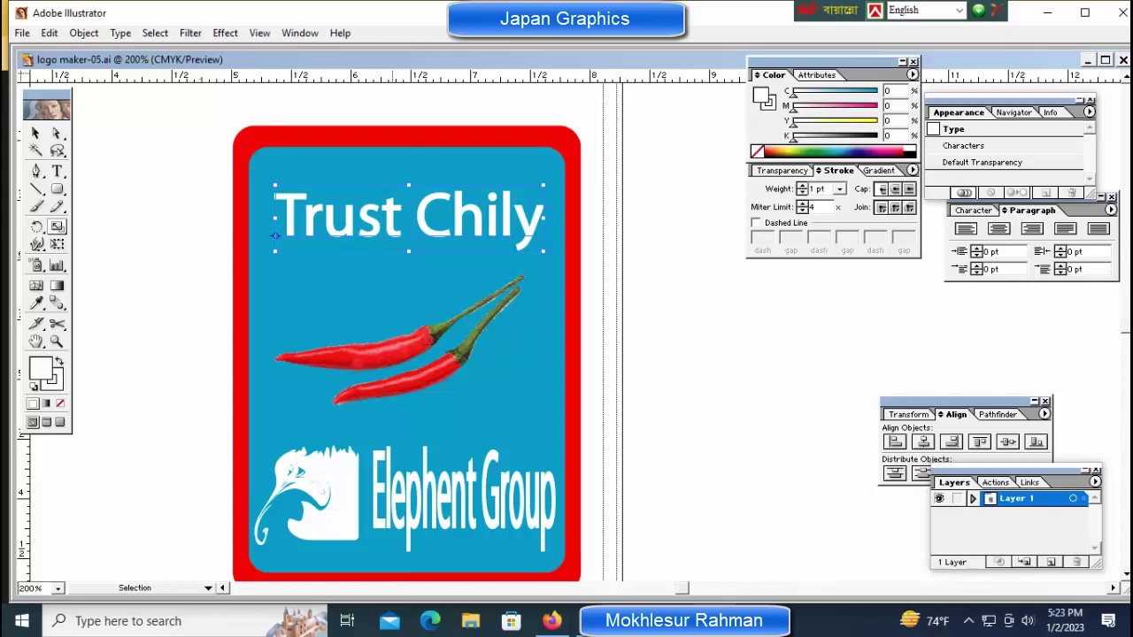
key("shift+Up")
key("Left")
key("Left")
key("Left")
key("Down")
key("Down")
key("Down")
left_click(410, 350)
left_click_drag(410, 350, 410, 306)
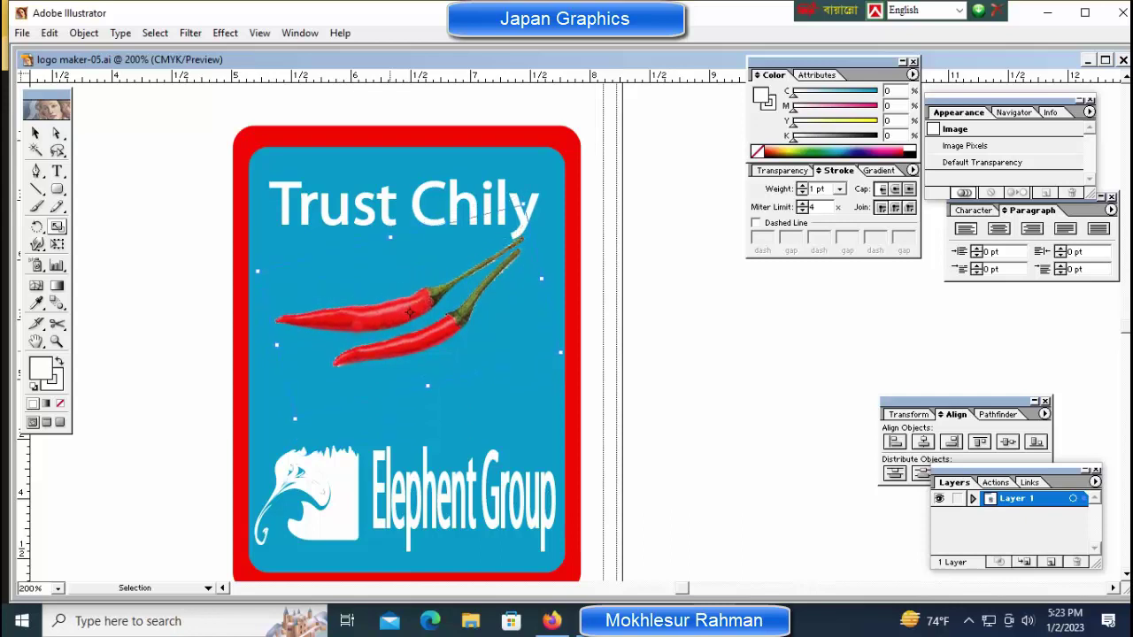
left_click_drag(410, 306, 410, 318)
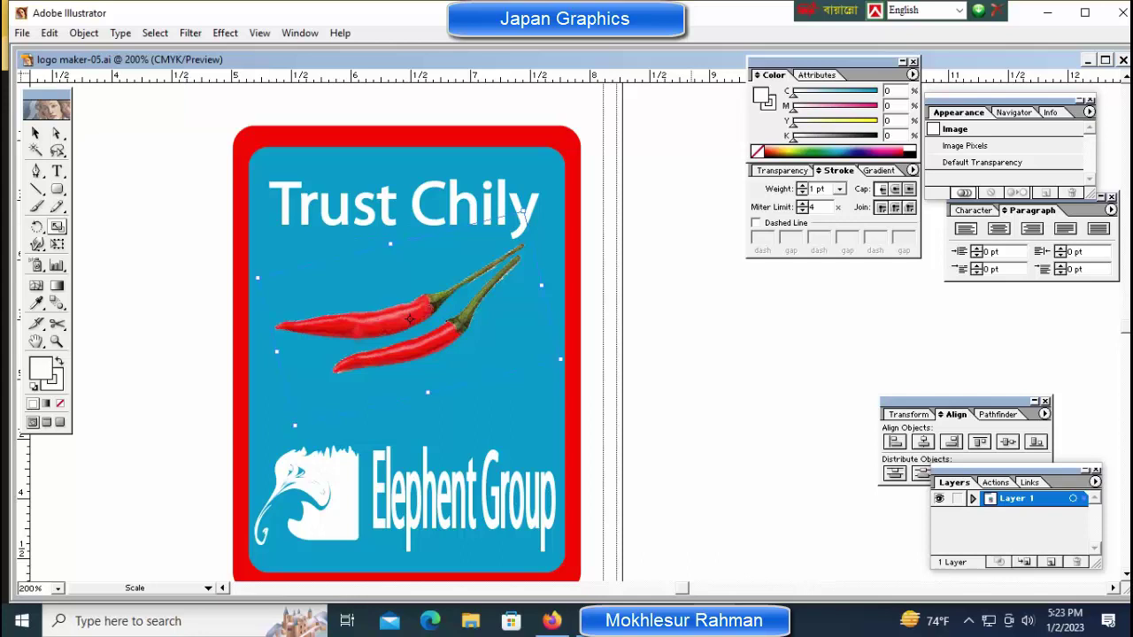
key("ctrl+shift+a")
scroll(410, 319, "down", 3)
left_click(460, 372)
left_click(313, 378, "shift")
left_click_drag(313, 381, 314, 397)
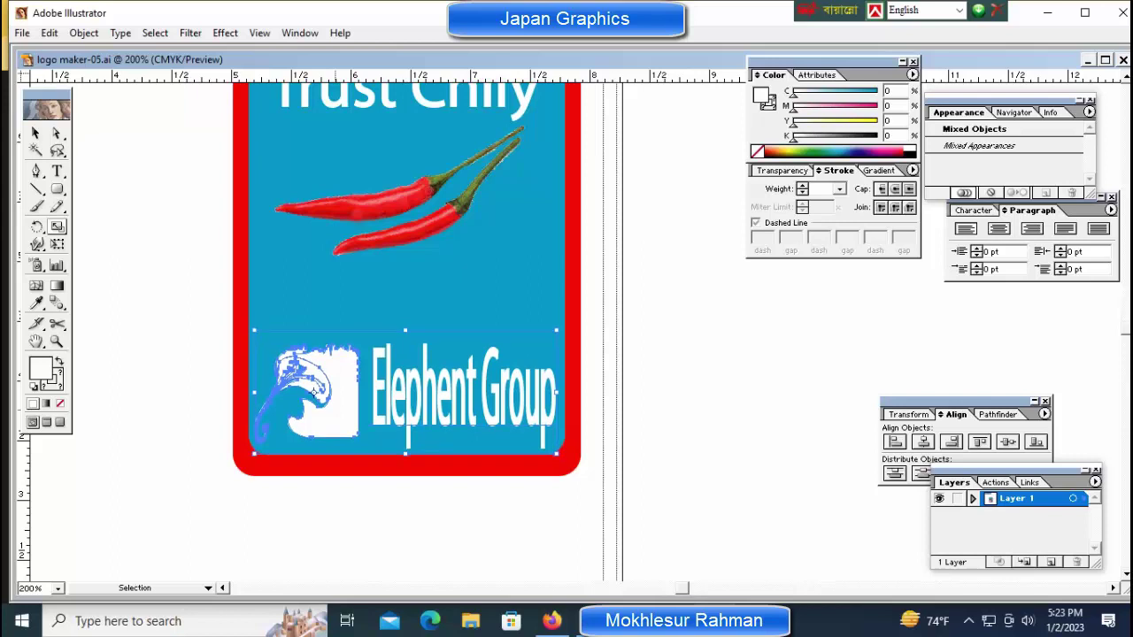
left_click_drag(313, 391, 314, 388)
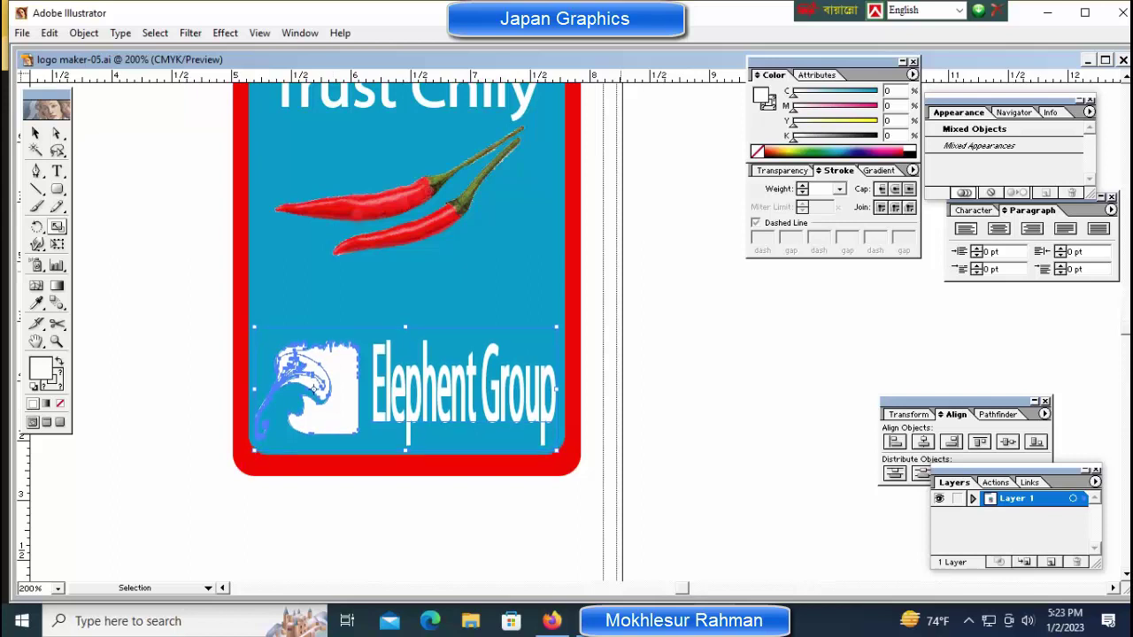
key("ctrl+shift+a")
key("ctrl+minus")
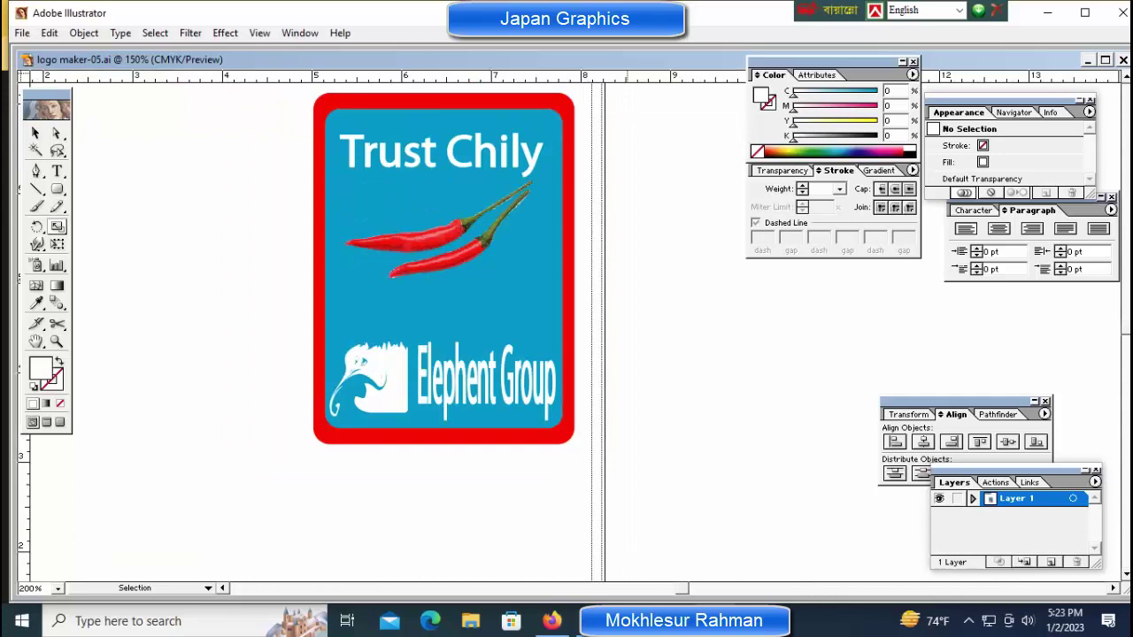
key("ctrl+minus")
mouse_move(531, 354)
left_mouse_down()
mouse_move(333, 351)
mouse_move(489, 351)
left_mouse_up()
left_click_drag(282, 141, 584, 448)
key("ctrl+shift+a")
key("z")
left_click(494, 310)
key("v")
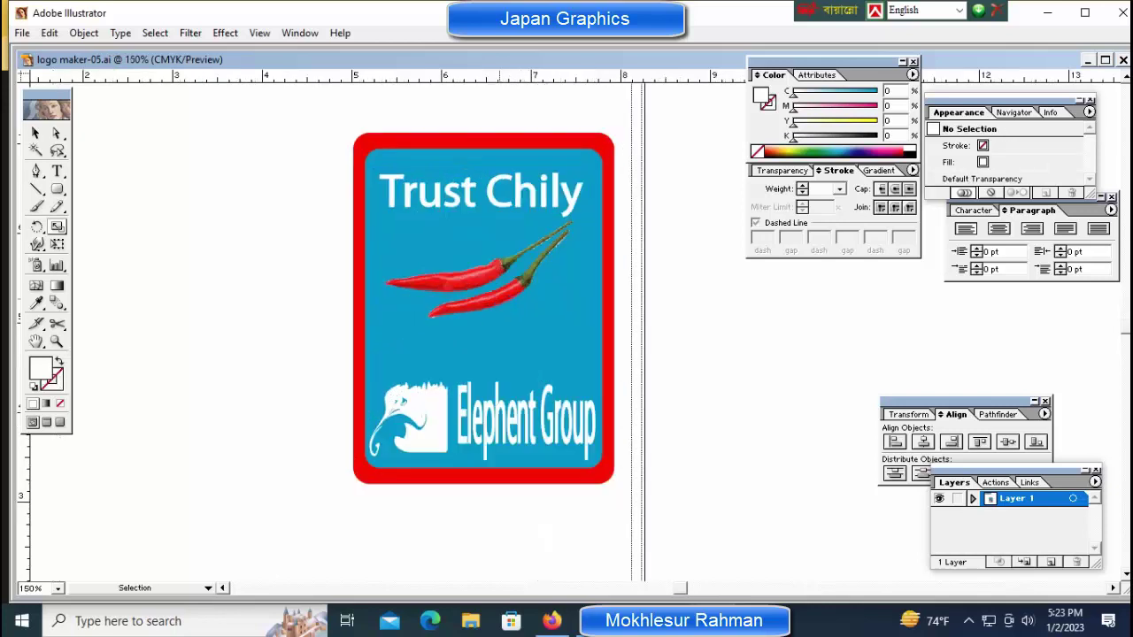
left_click(485, 277)
left_click_drag(567, 199, 569, 209)
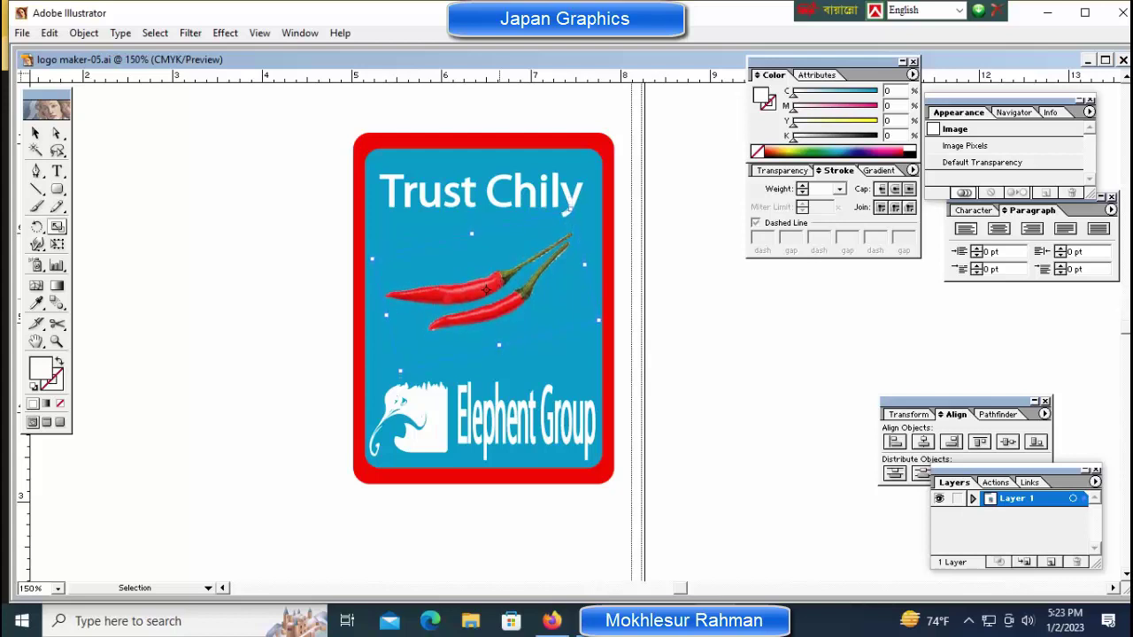
key("ctrl+shift+a")
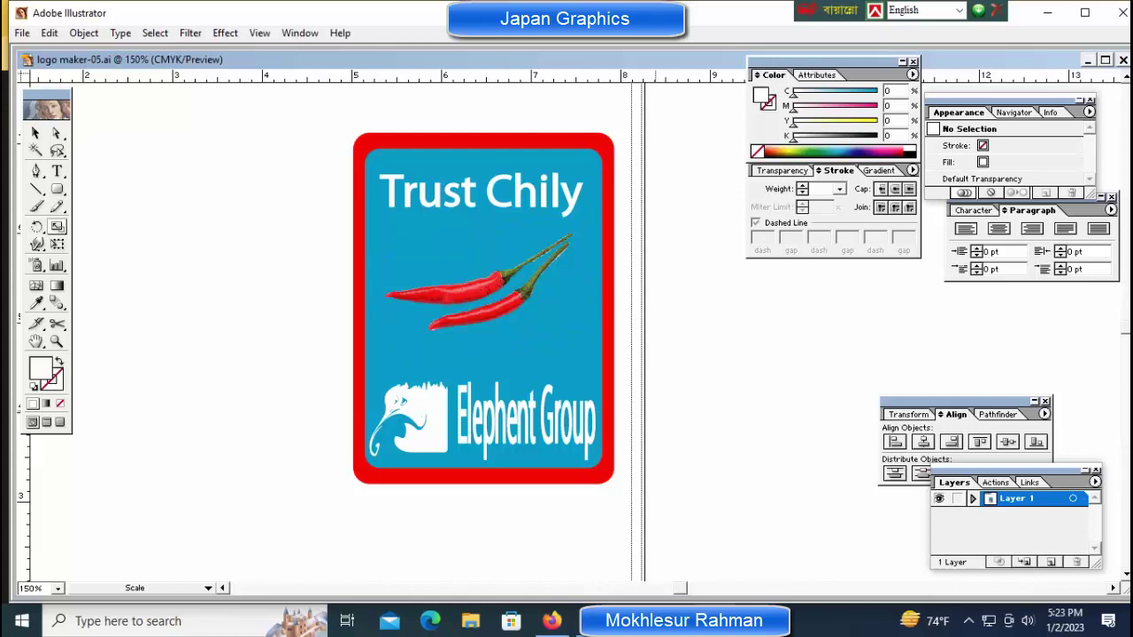
key("v")
left_click(380, 207)
key("ctrl+shift+a")
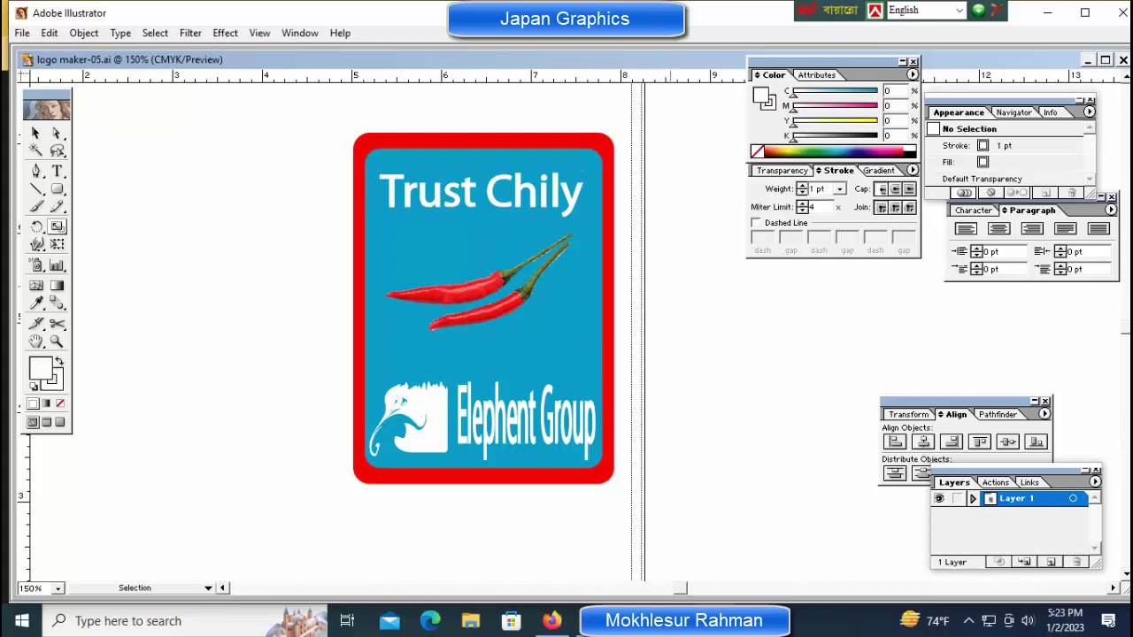
Draw a small circle left of the card and fill it red with M 100, Y 100.
mouse_move(484, 310)
left_mouse_down()
mouse_move(424, 309)
mouse_move(601, 310)
left_mouse_up()
key("m")
left_click_drag(57, 189, 115, 192)
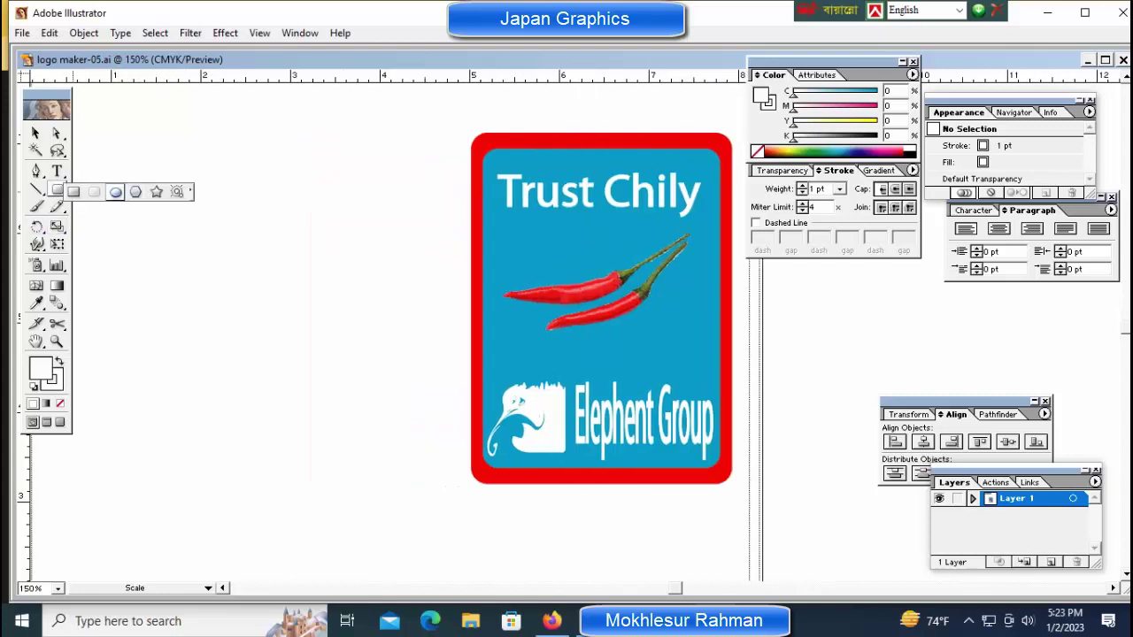
left_click_drag(382, 296, 407, 320)
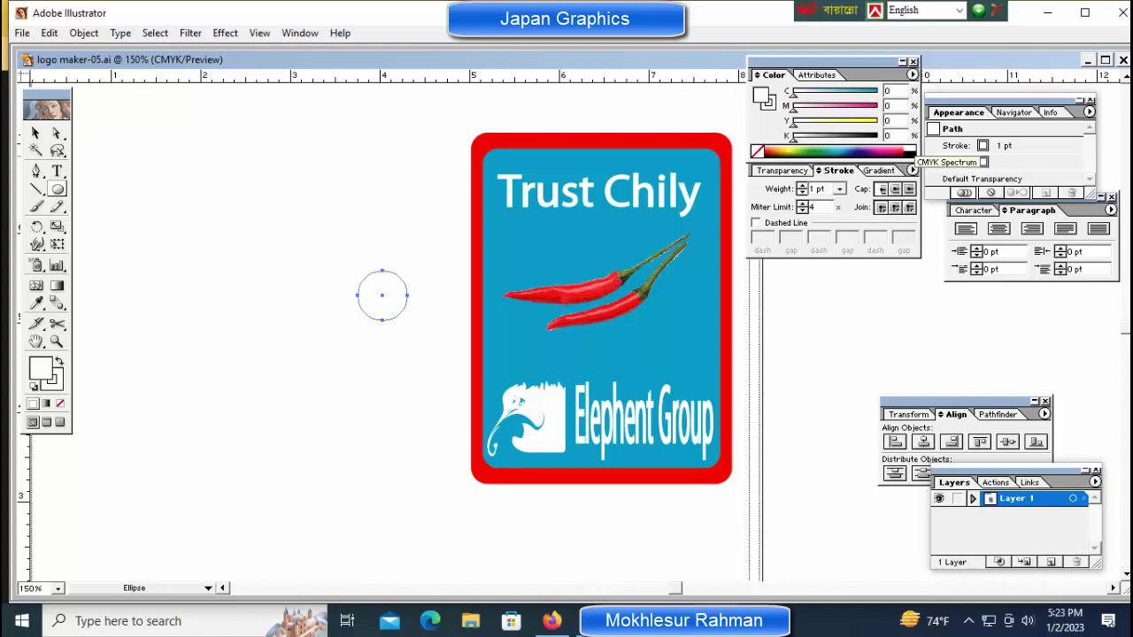
left_click(888, 105)
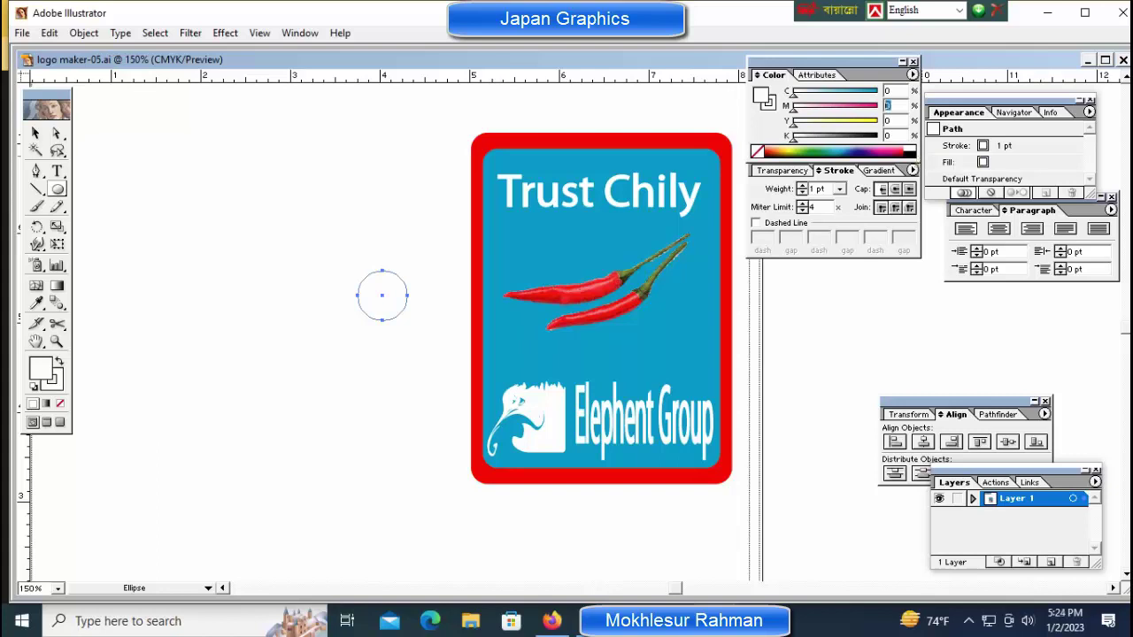
type("100")
key("Tab")
type("100")
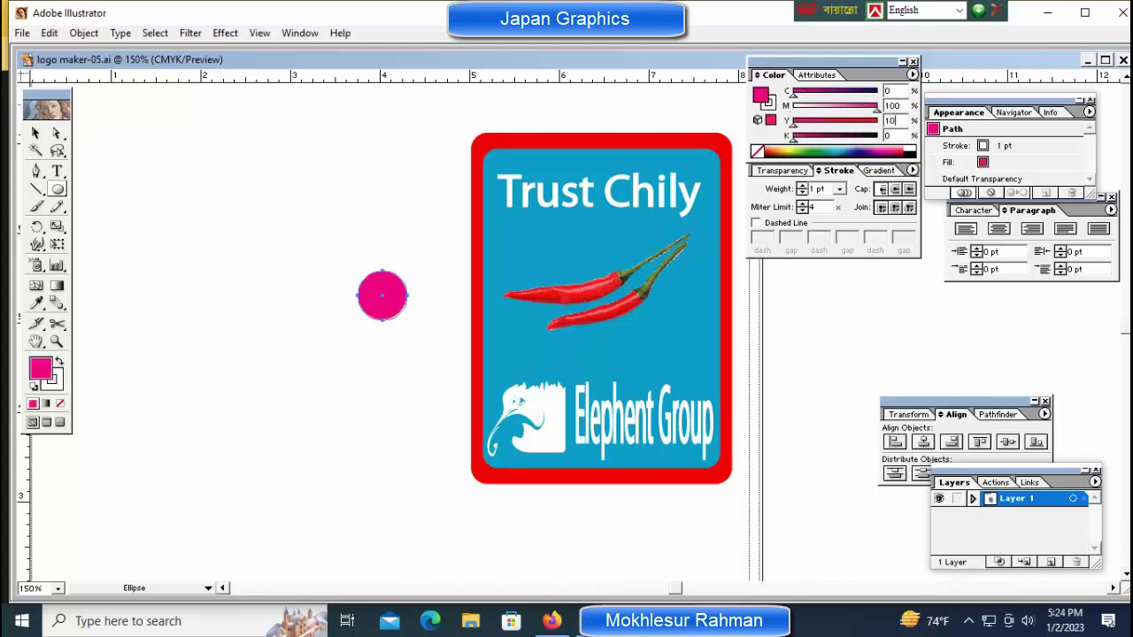
key("Tab")
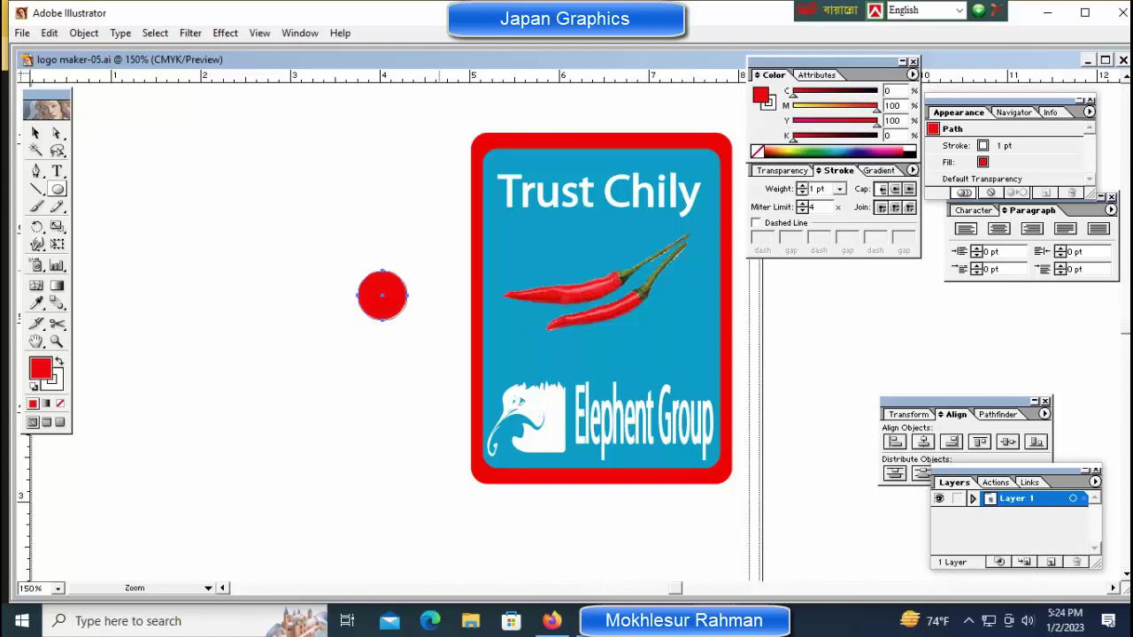
key("ctrl+equal")
key("ctrl+equal")
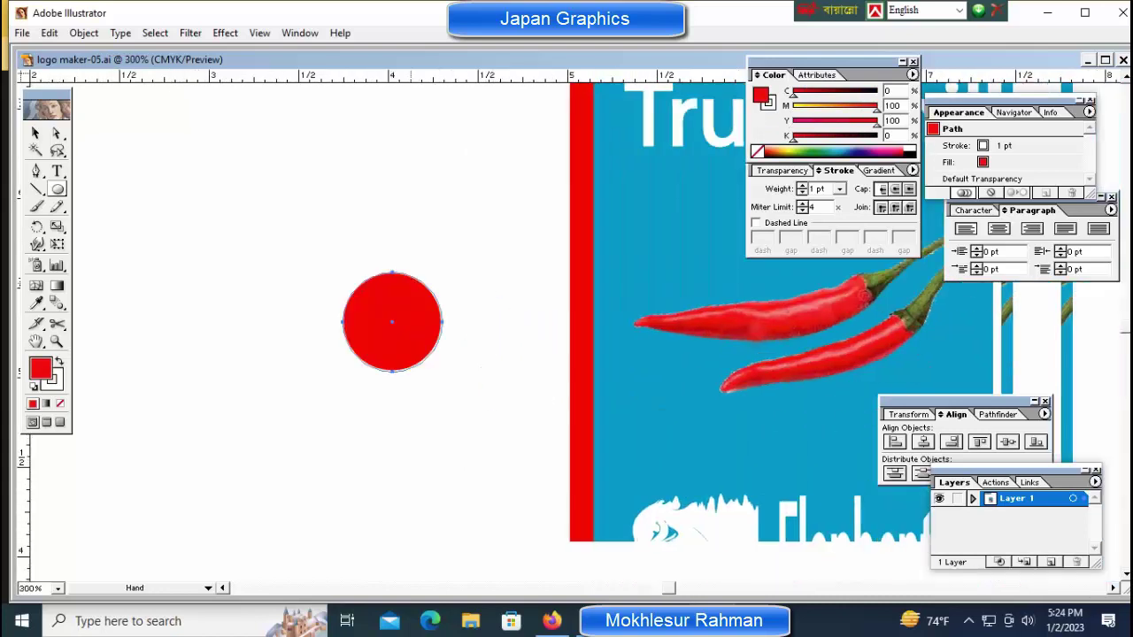
key("ctrl+shift+a")
Type '100% Pure', shrink it to a small label, and move it above the red circle.
type("t")
type("1")
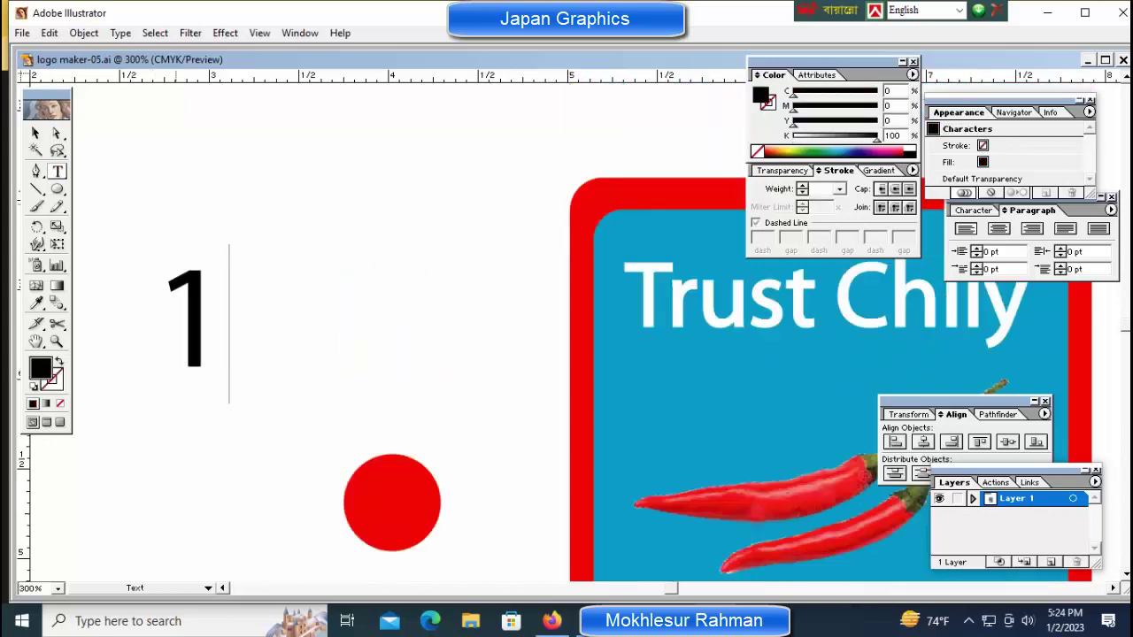
type("00")
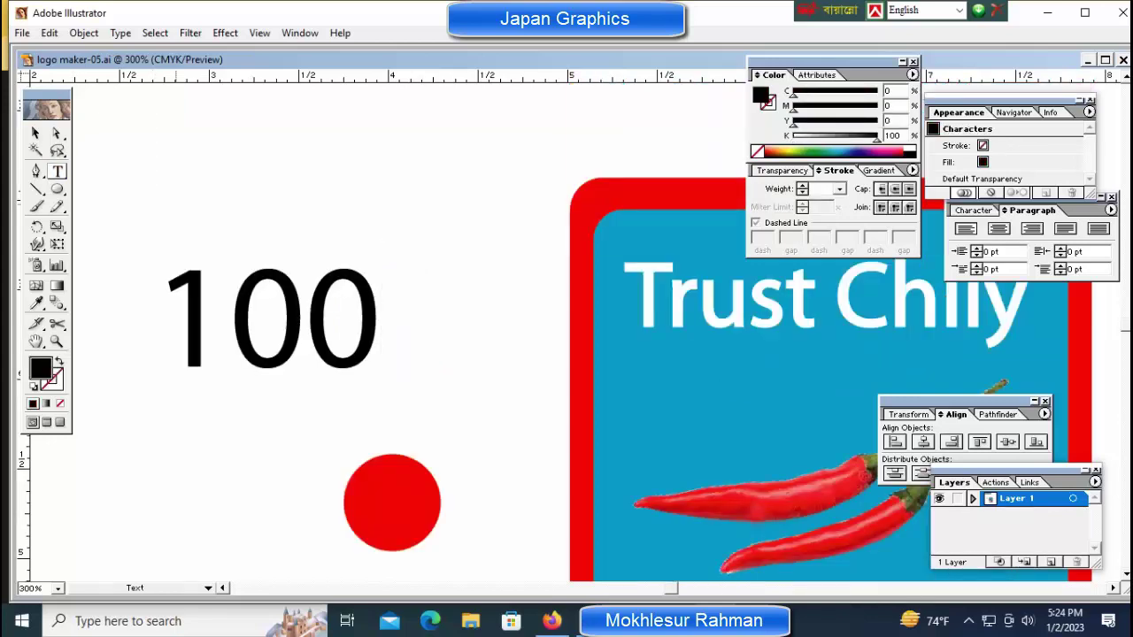
type("% P")
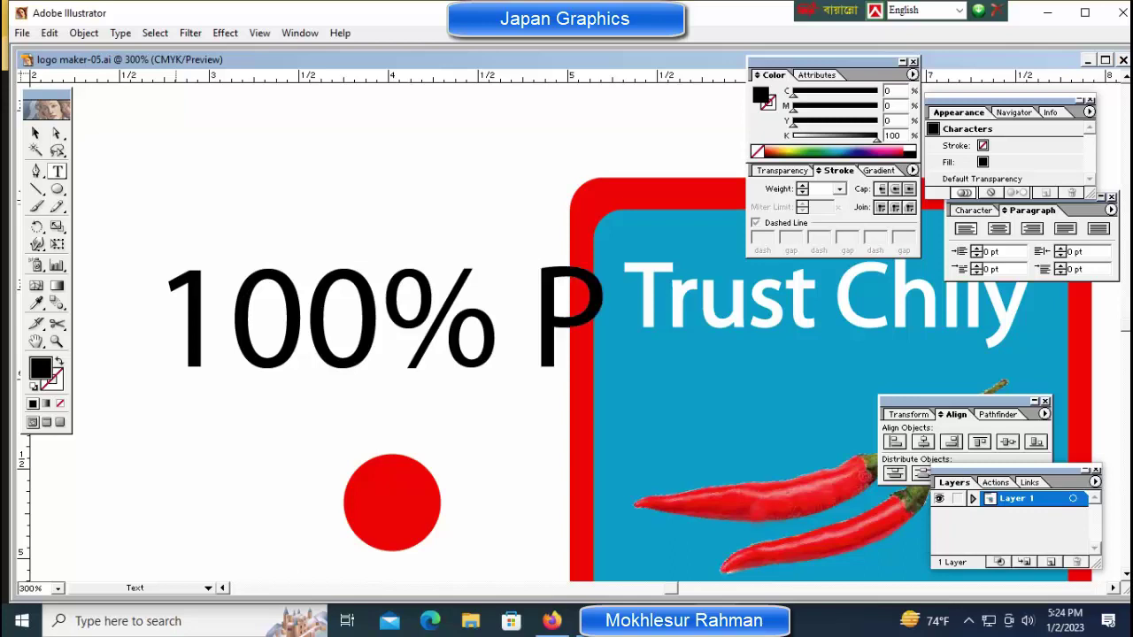
type("ure")
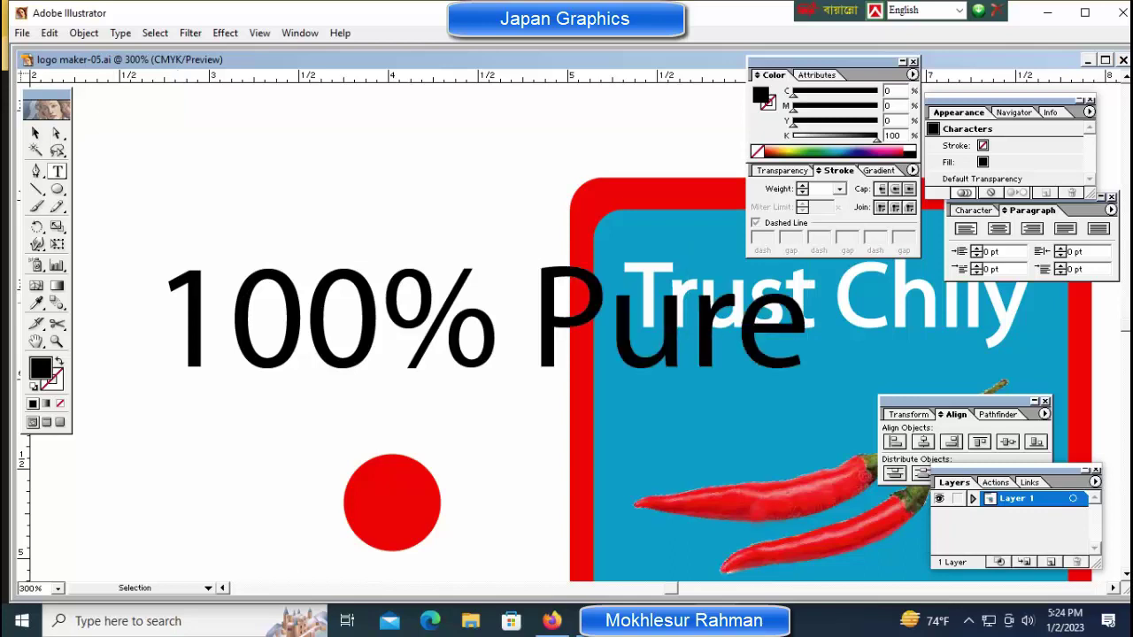
left_click(478, 319, "ctrl")
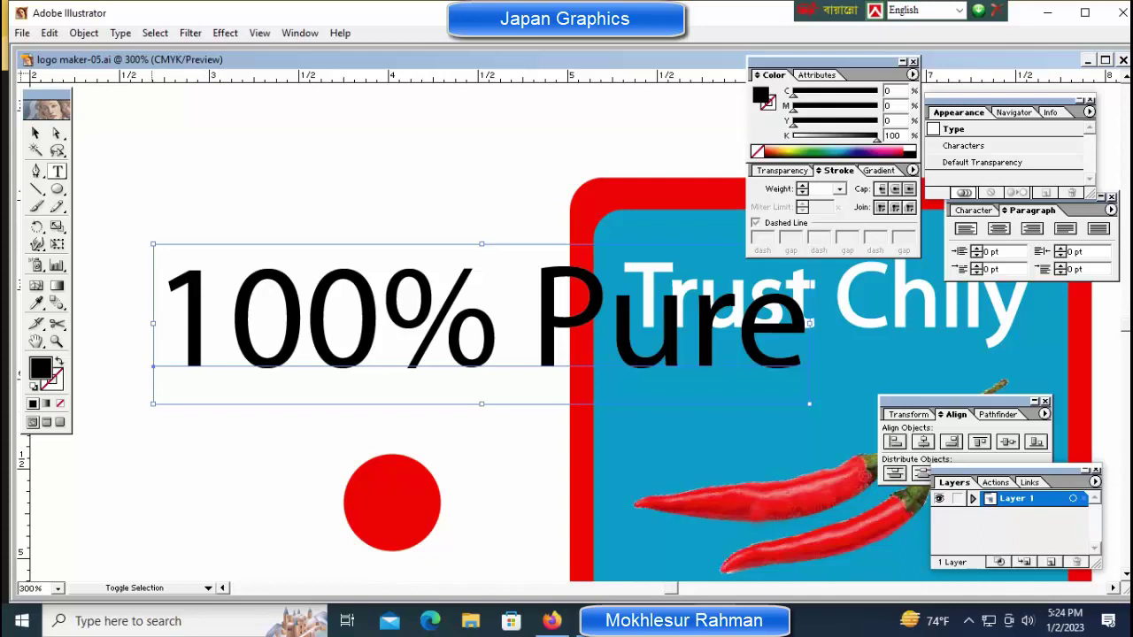
left_click_drag(810, 404, 555, 341)
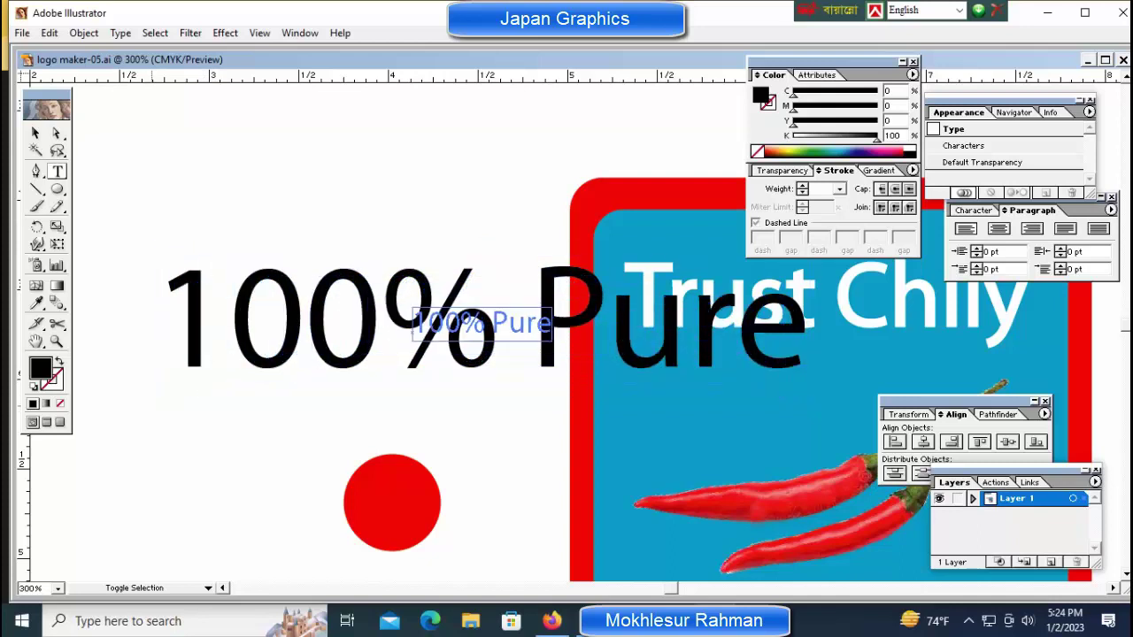
mouse_move(412, 331)
left_mouse_down()
mouse_move(317, 454)
mouse_move(288, 397)
left_mouse_up()
key("ctrl+shift+a")
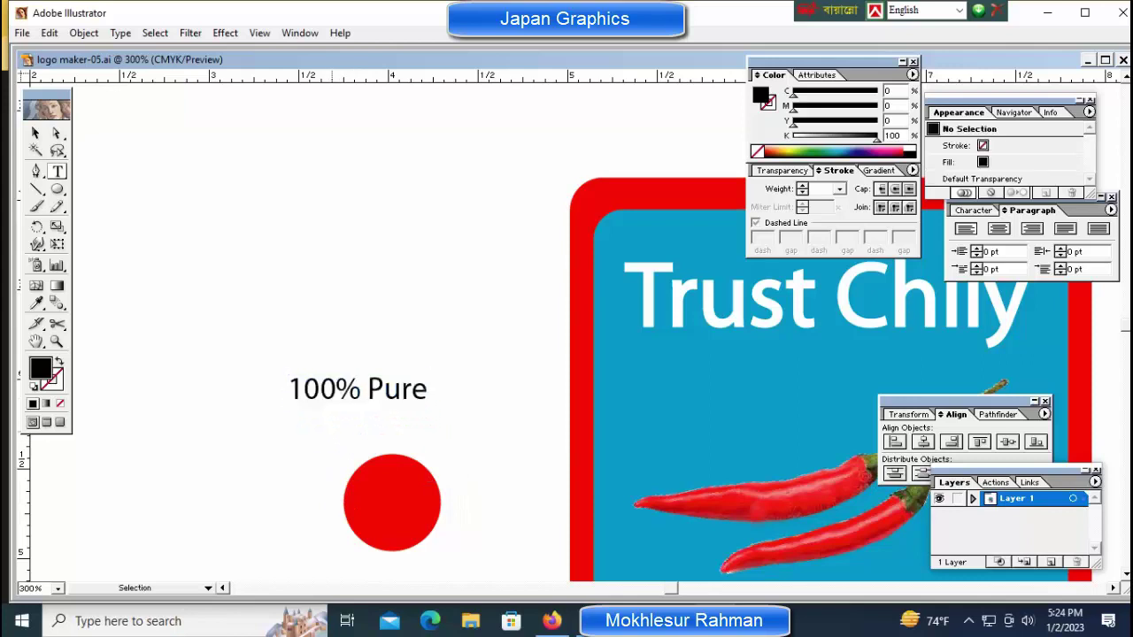
Draw a rounded rectangle pill and fill it red with CMYK 0/100/100/0.
key("l")
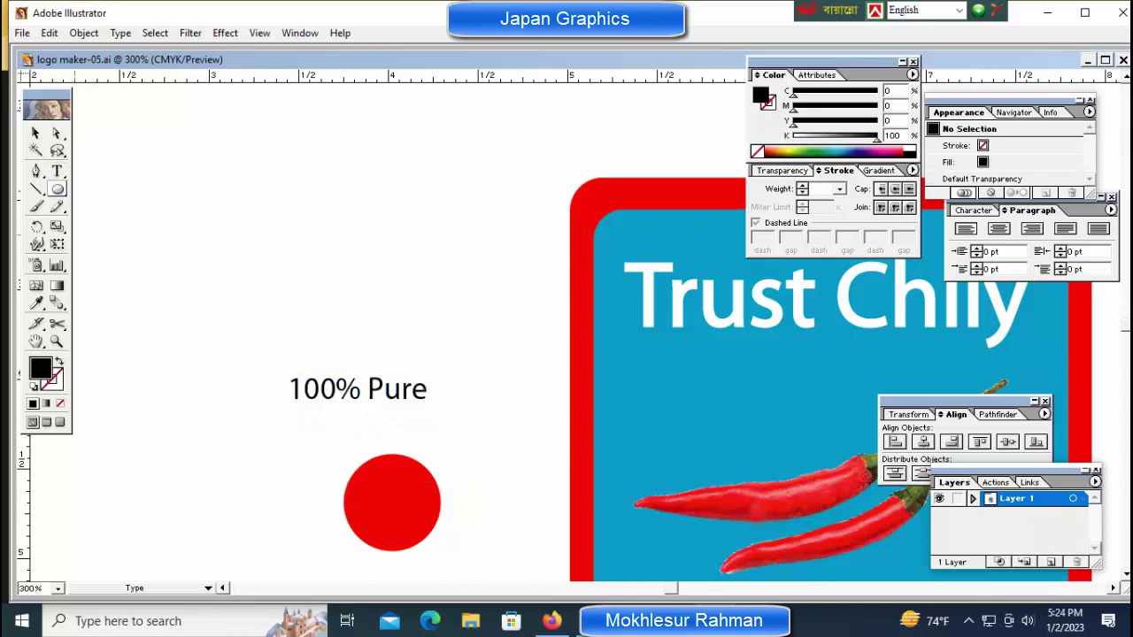
left_click_drag(58, 188, 94, 192)
left_click_drag(273, 298, 360, 311)
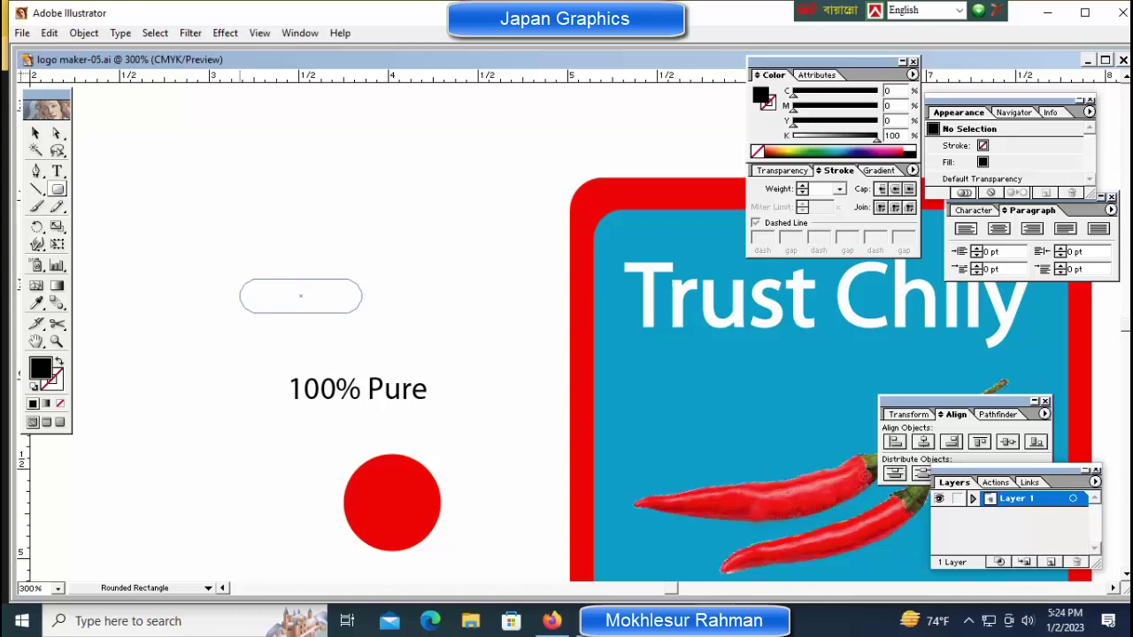
left_click_drag(361, 311, 368, 317)
key("ctrl")
left_click(888, 105)
type("100")
key("Tab")
type("100")
key("Tab")
type("0")
key("Tab")
Centre the '100% Pure' text in front of the pill, make it white, and select the leftover circle.
key("ctrl")
left_click(292, 350)
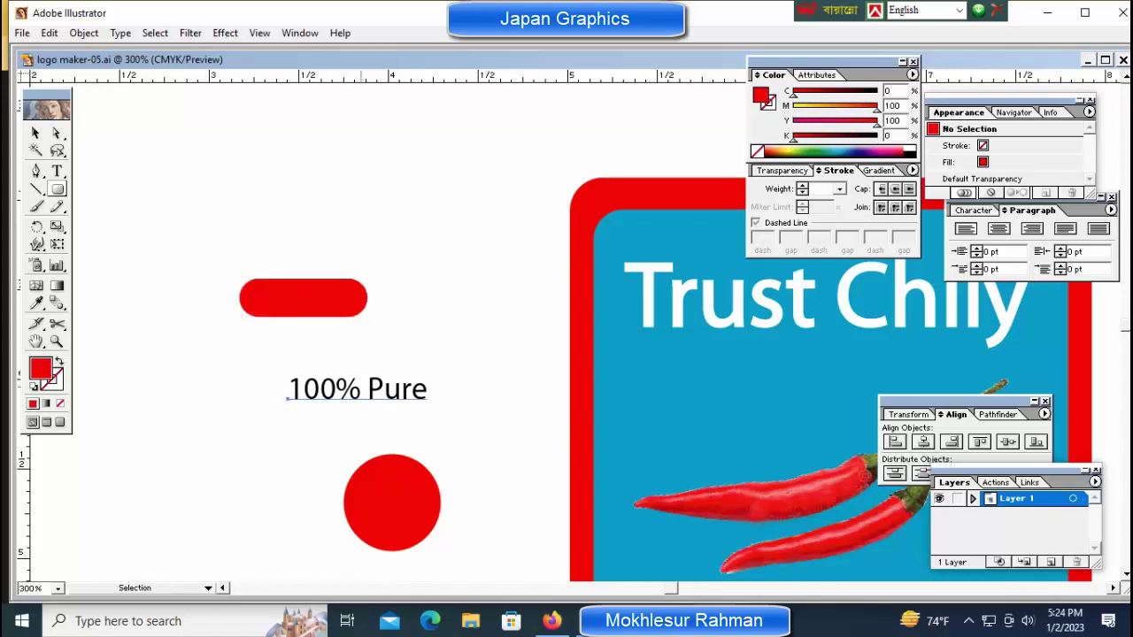
left_click_drag(286, 392, 237, 309)
key("ctrl+shift+bracketright")
mouse_move(308, 305)
left_mouse_down()
mouse_move(326, 306)
mouse_move(309, 298)
left_mouse_up()
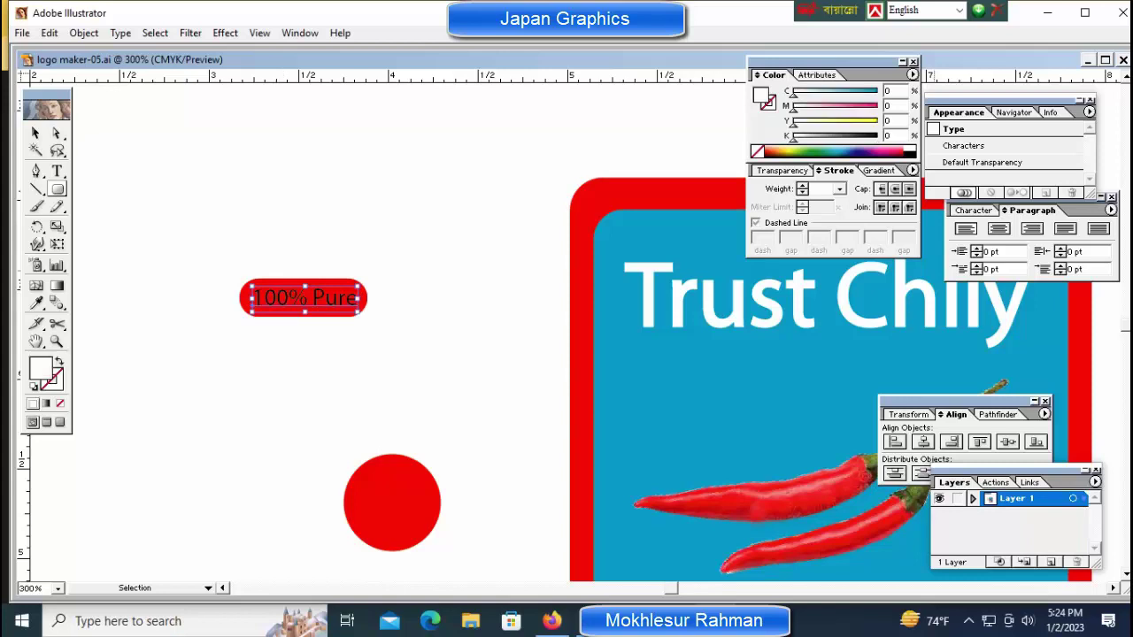
key("ctrl+shift+a")
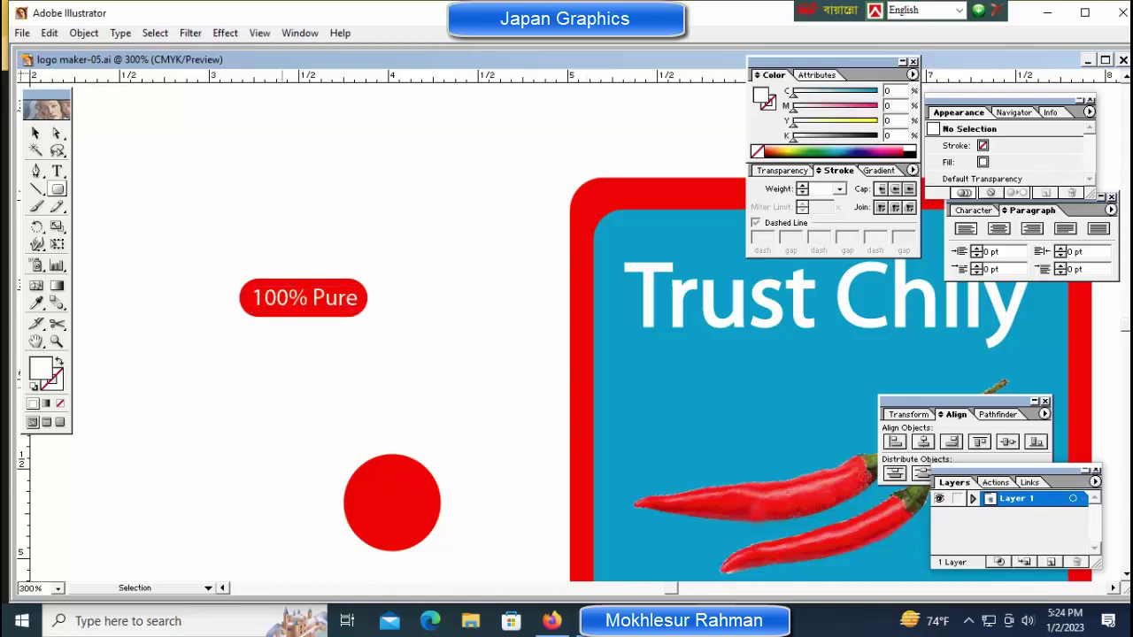
left_click(392, 503, "ctrl")
Delete the red circle and move the pill badge with its text beside the lower chilli.
key("Delete")
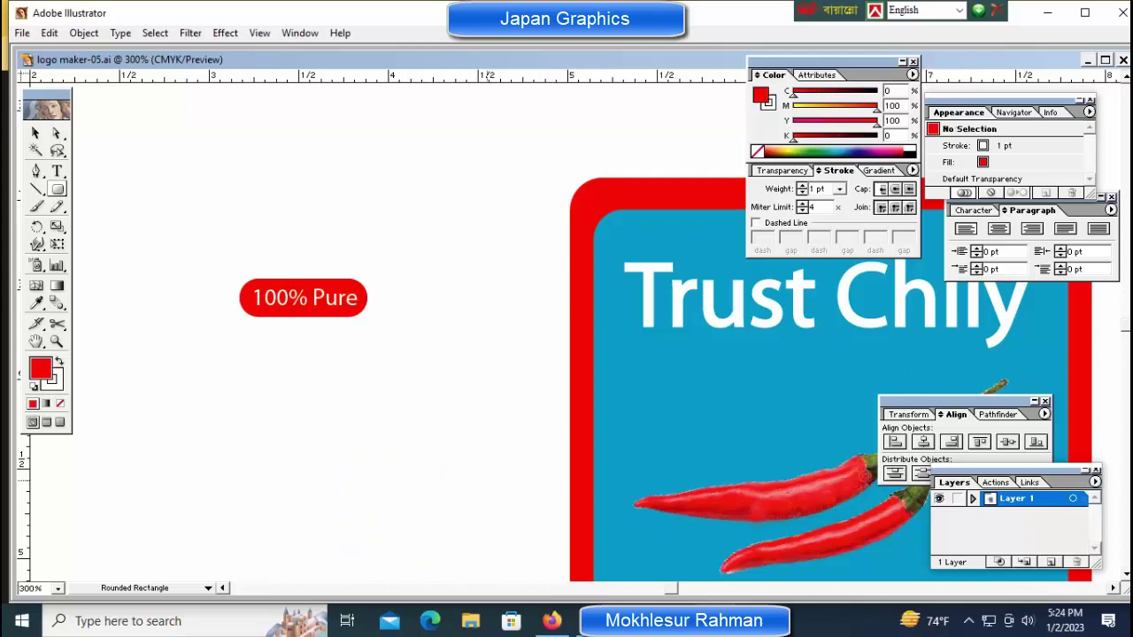
key("ctrl+minus")
key("ctrl+minus")
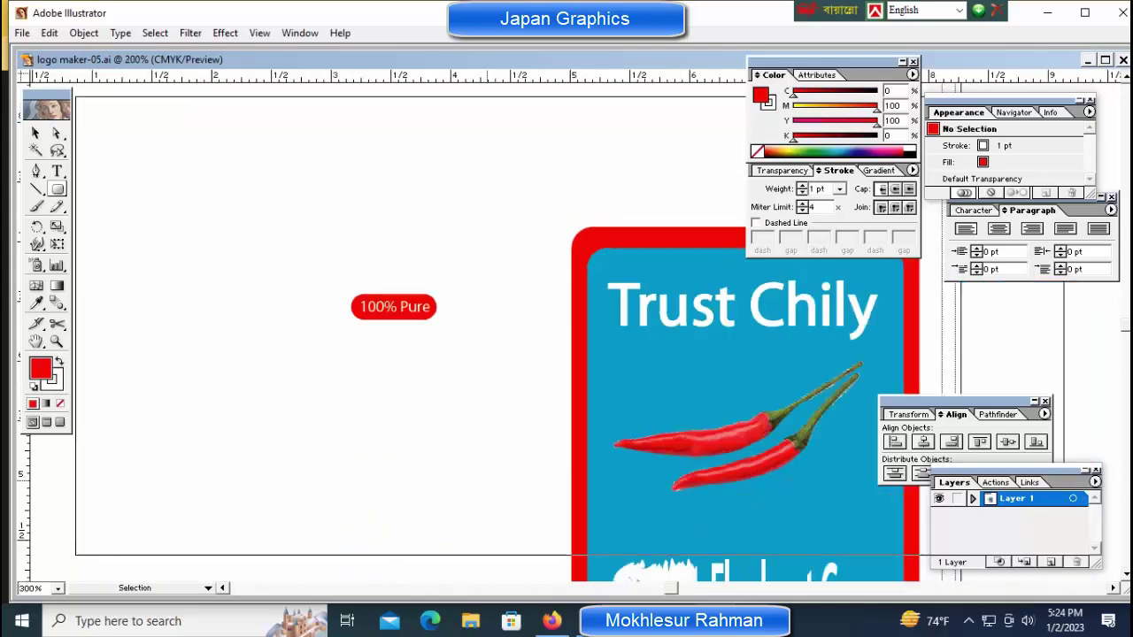
left_click_drag(531, 354, 312, 354)
left_click_drag(150, 284, 259, 327)
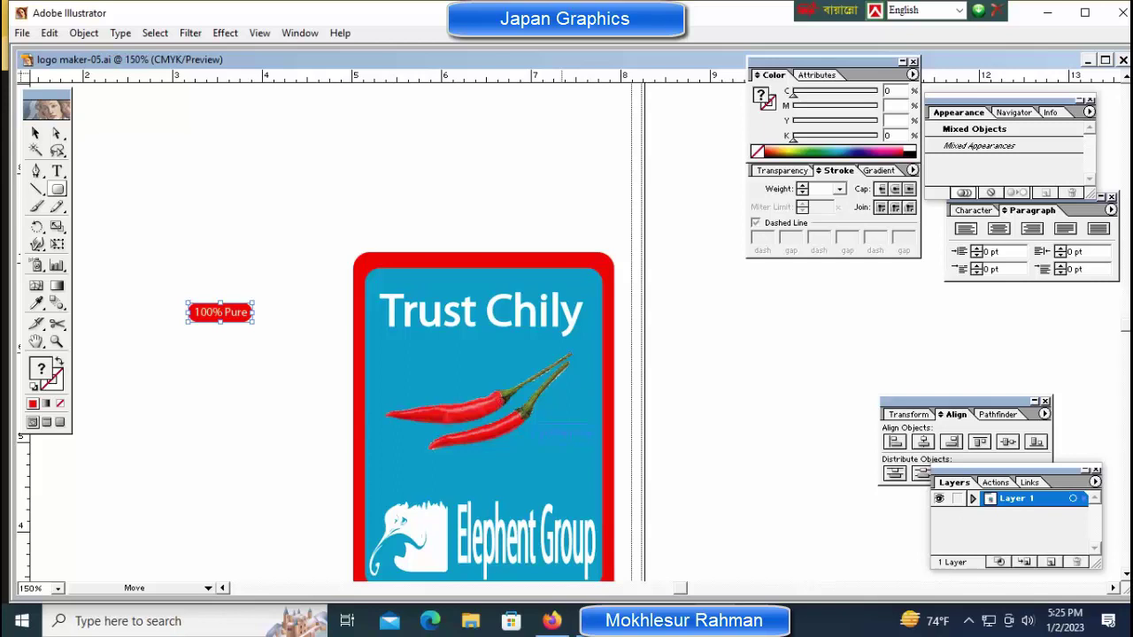
left_click_drag(219, 312, 566, 434)
left_click(265, 496)
mouse_move(484, 425)
left_mouse_down()
mouse_move(484, 344)
mouse_move(384, 303)
left_mouse_up()
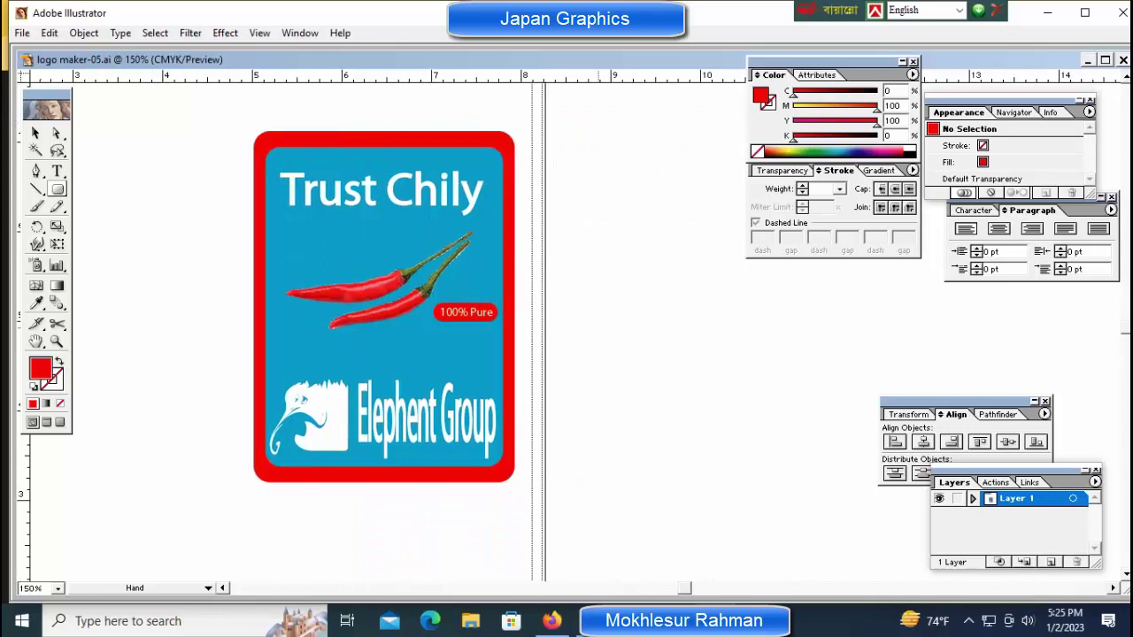
left_click(376, 320)
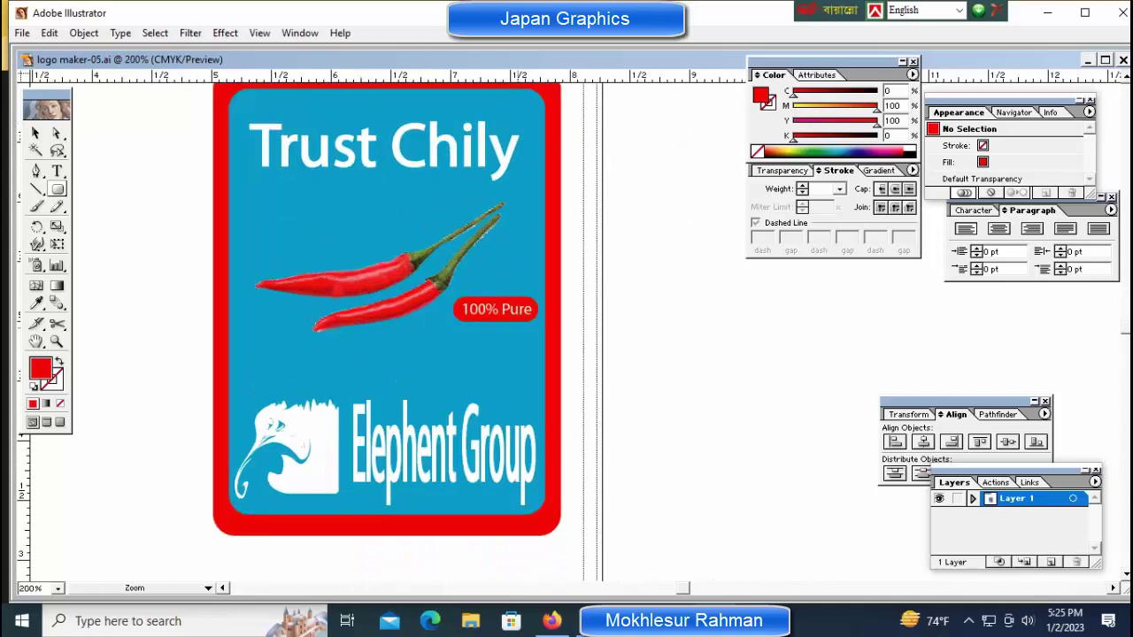
mouse_move(377, 320)
left_mouse_down()
mouse_move(495, 319)
mouse_move(417, 320)
mouse_move(417, 337)
mouse_move(397, 337)
mouse_move(397, 300)
mouse_move(397, 377)
left_mouse_up()
key("v")
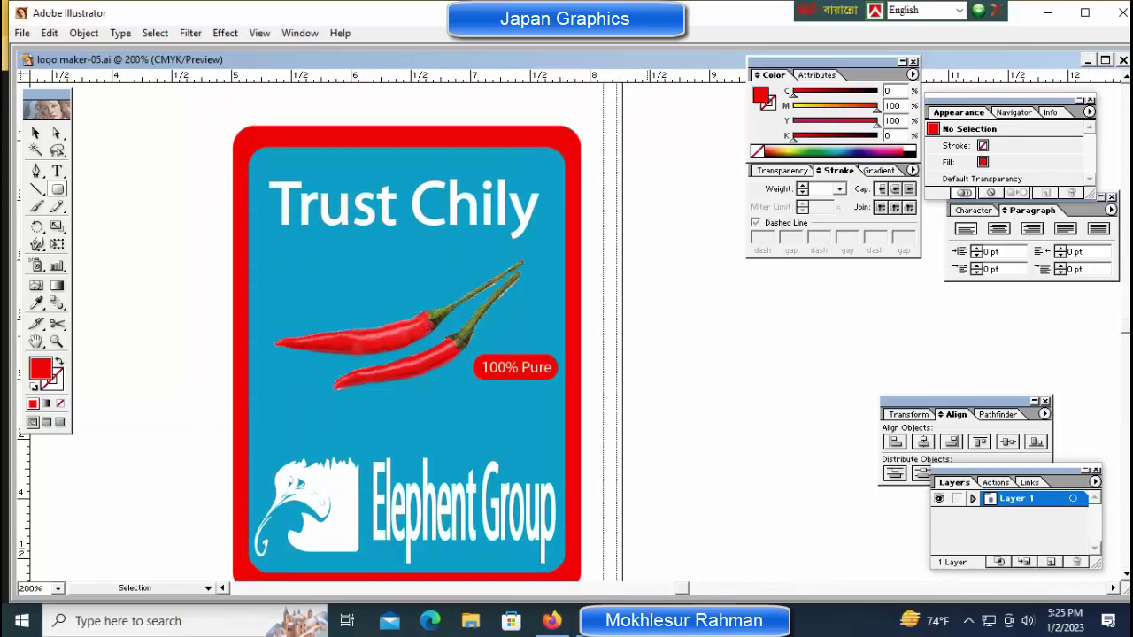